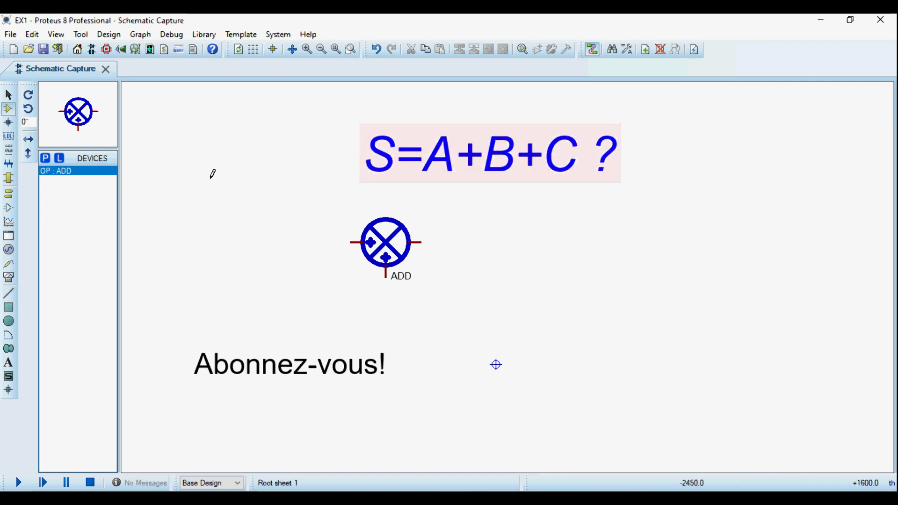
click(45, 158)
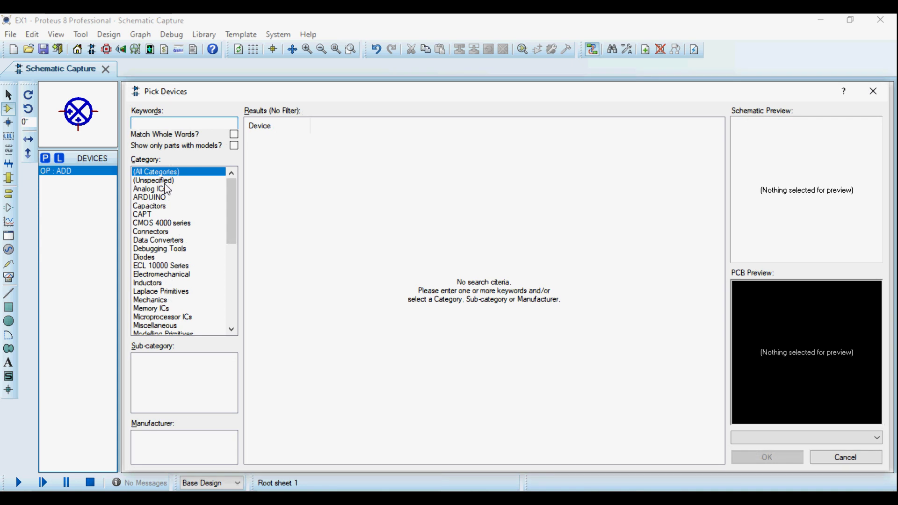
click(163, 181)
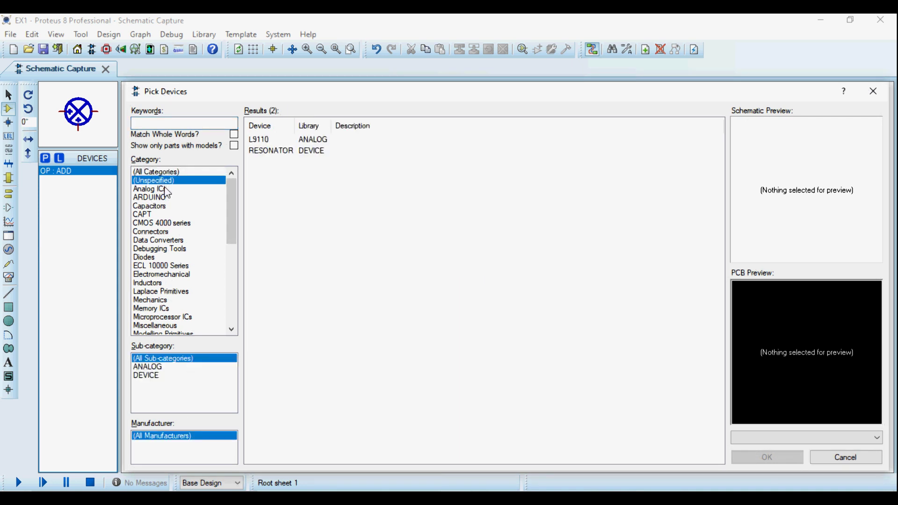
click(184, 266)
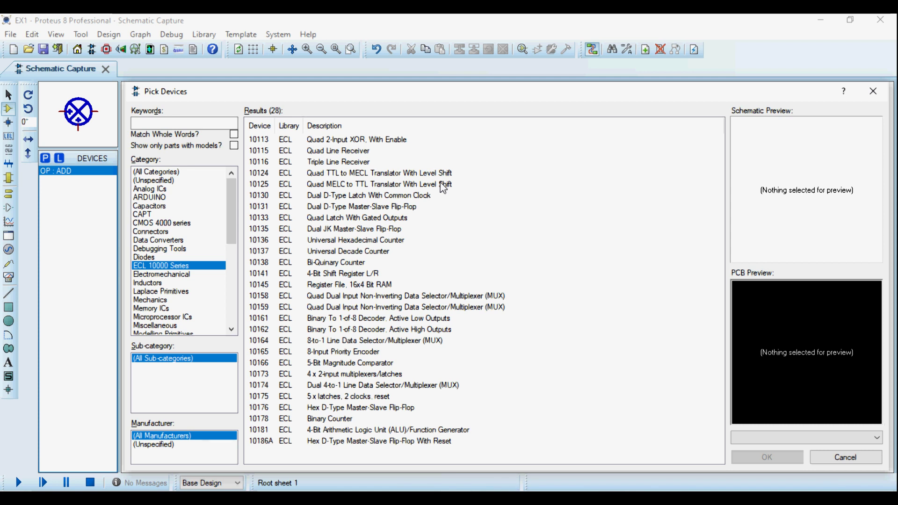
click(873, 91)
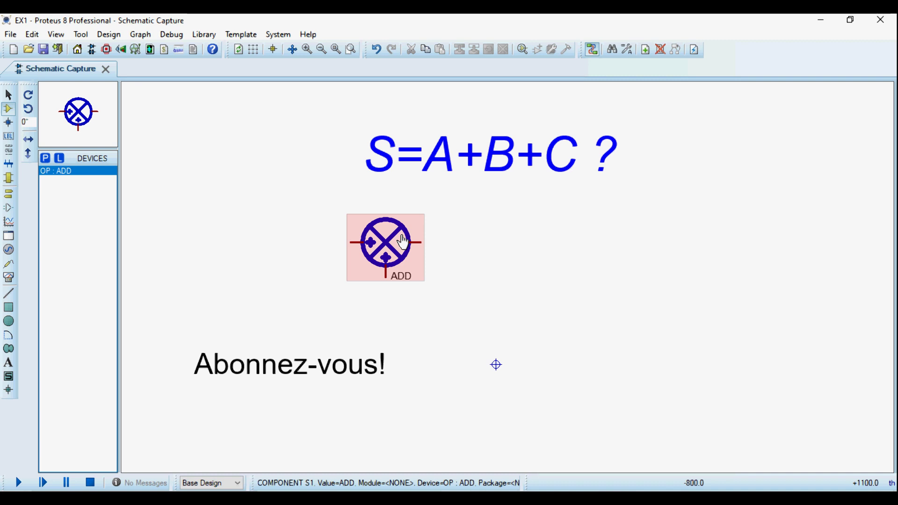
Step: Draw a tall component-style rectangle beside the ADD block as the body of a new device
scroll(515, 282, down, 1)
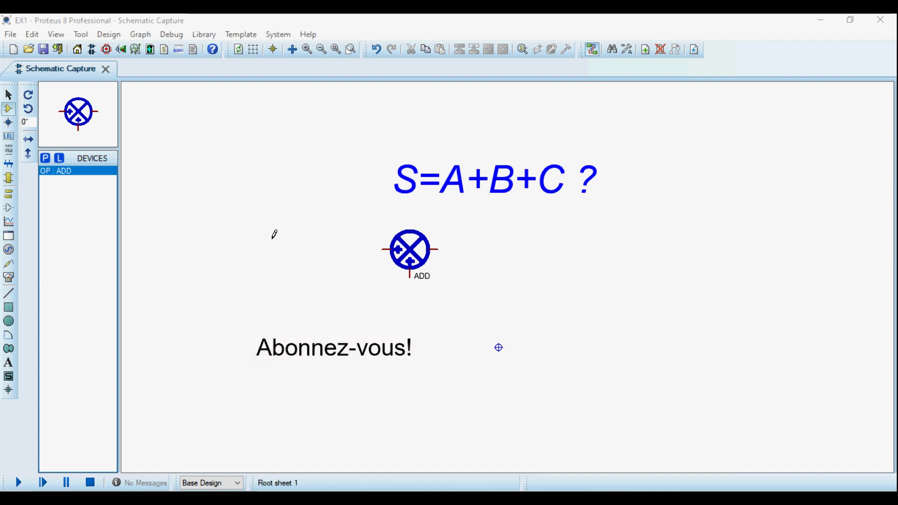
click(8, 307)
drag(234, 174, 303, 272)
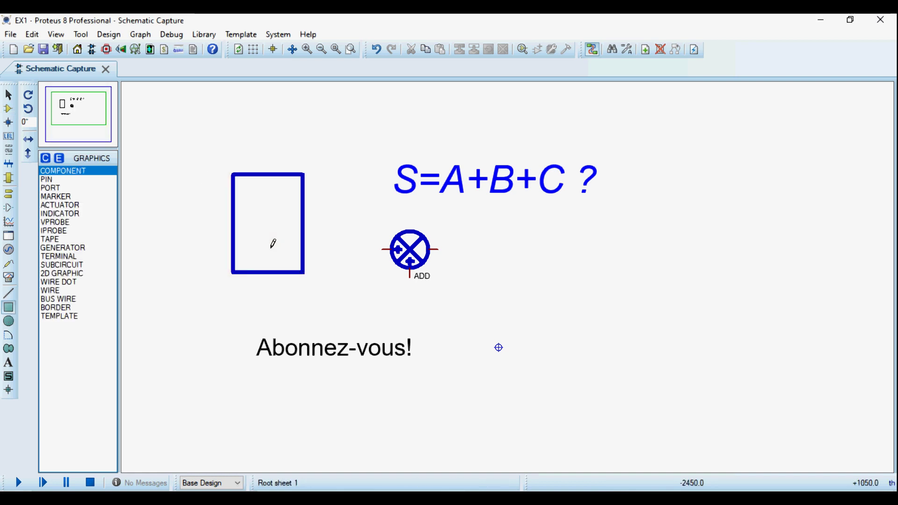
Step: Place three default device pins, evenly spaced, on the left edge of the rectangle with their connection ends facing outward
key(F6)
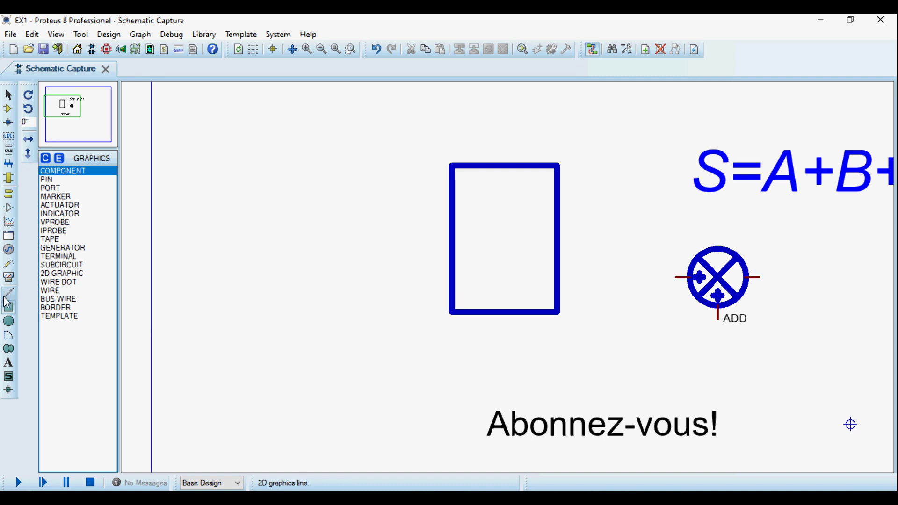
click(8, 221)
click(9, 193)
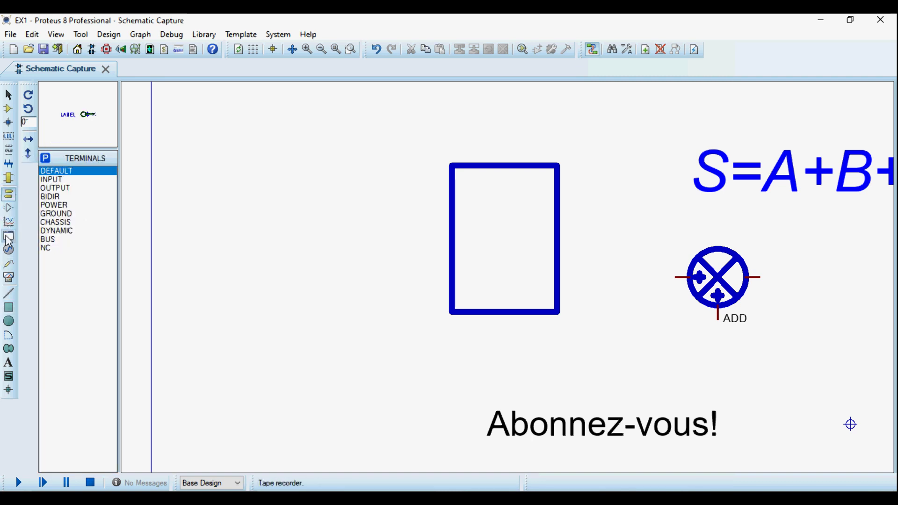
click(9, 209)
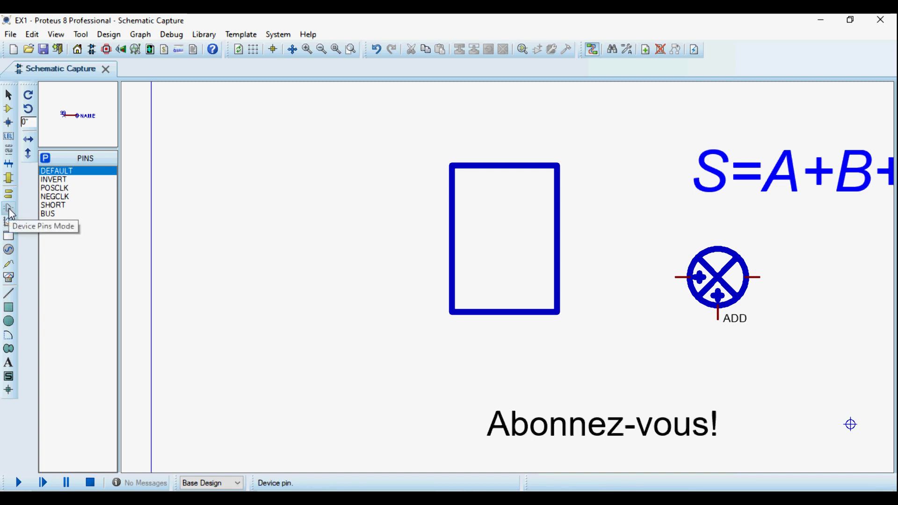
click(60, 180)
click(58, 171)
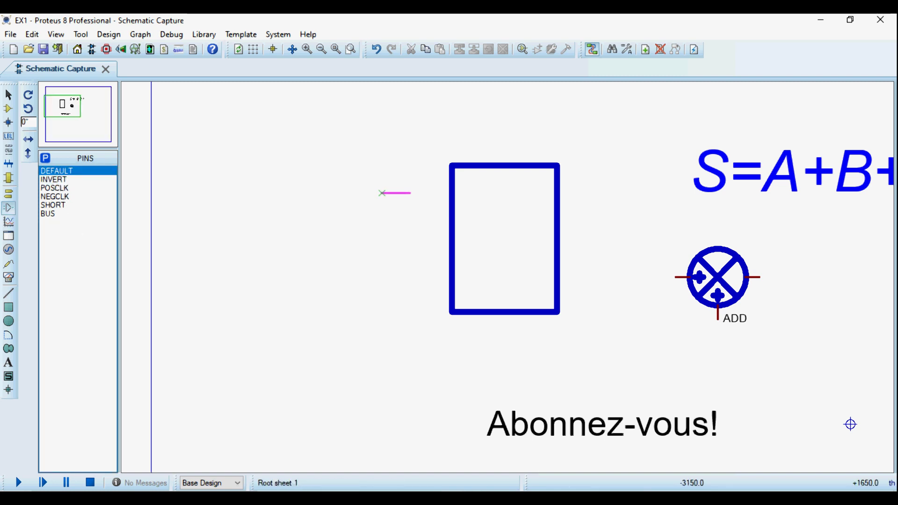
click(423, 200)
click(423, 234)
click(424, 270)
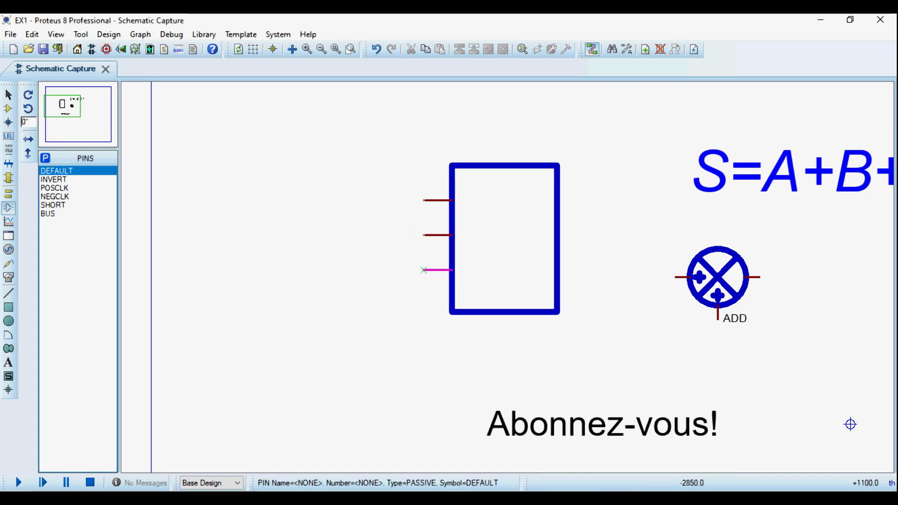
Step: Place a default pin on the rectangle's right edge and X-mirror it so its connection end faces outward
click(557, 228)
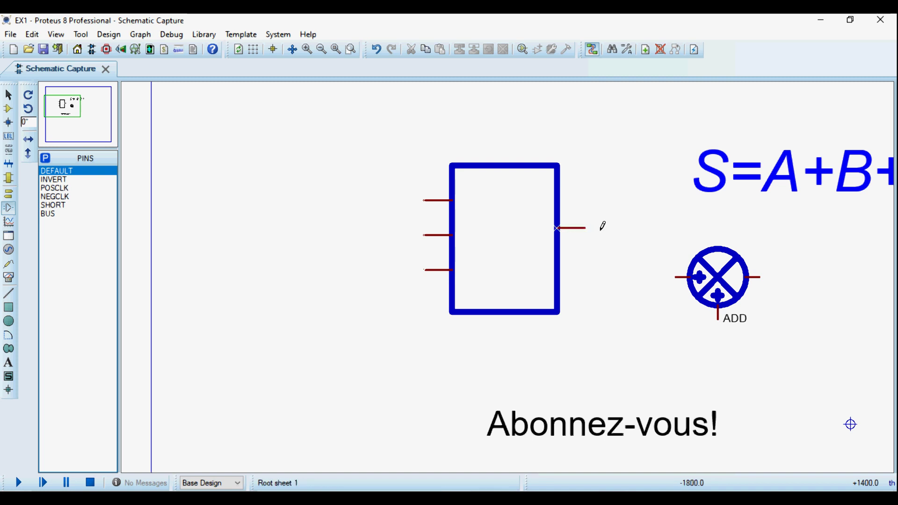
scroll(602, 226, up, 1)
right_click(444, 276)
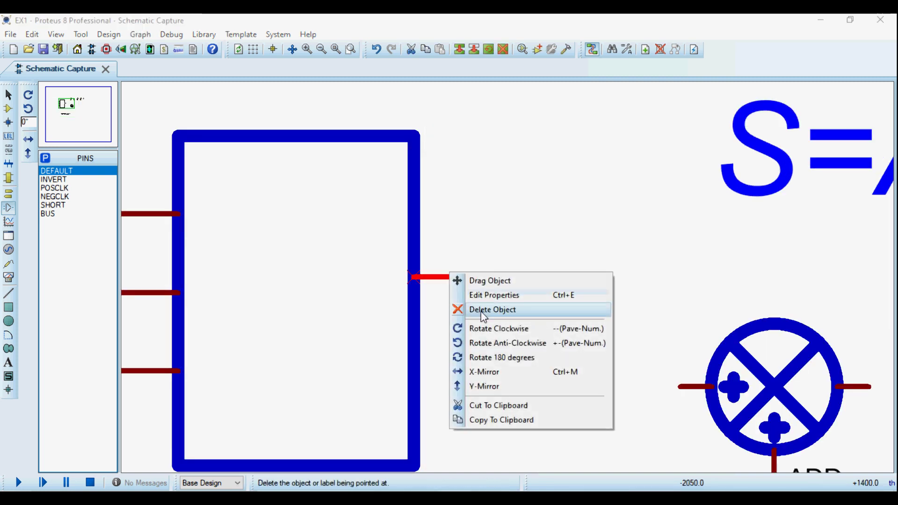
click(484, 372)
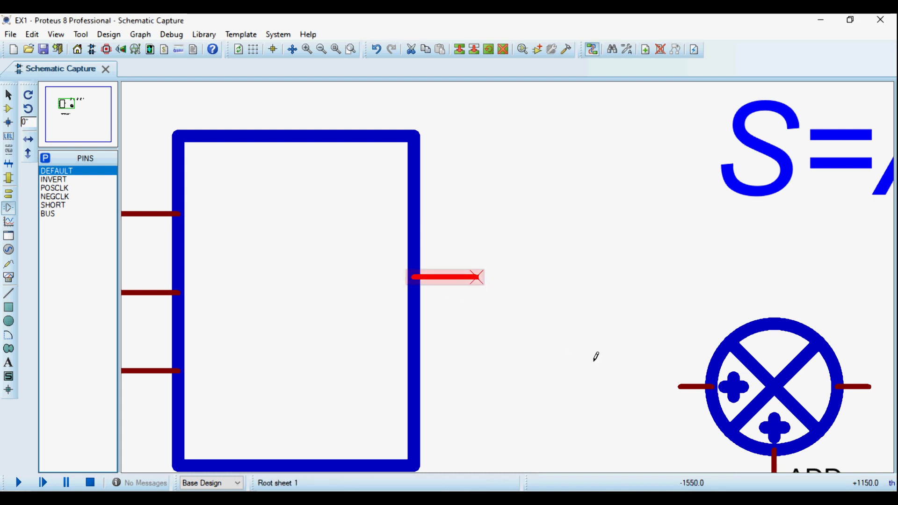
click(680, 386)
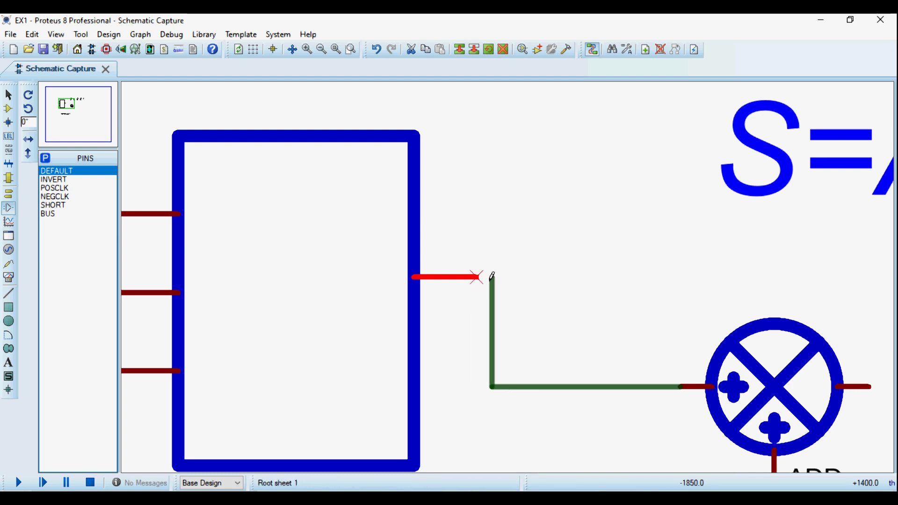
key(Escape)
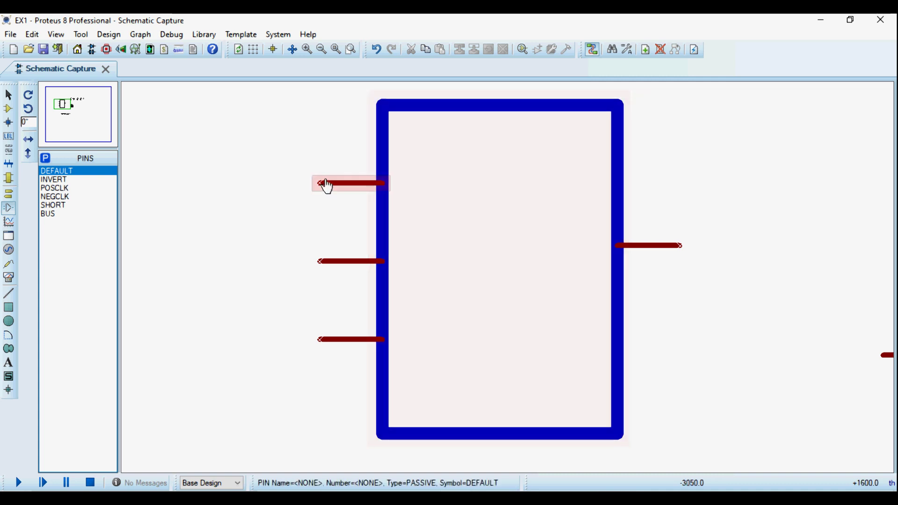
Step: Name the three left pins A, B and C from top to bottom
double_click(330, 182)
text(A)
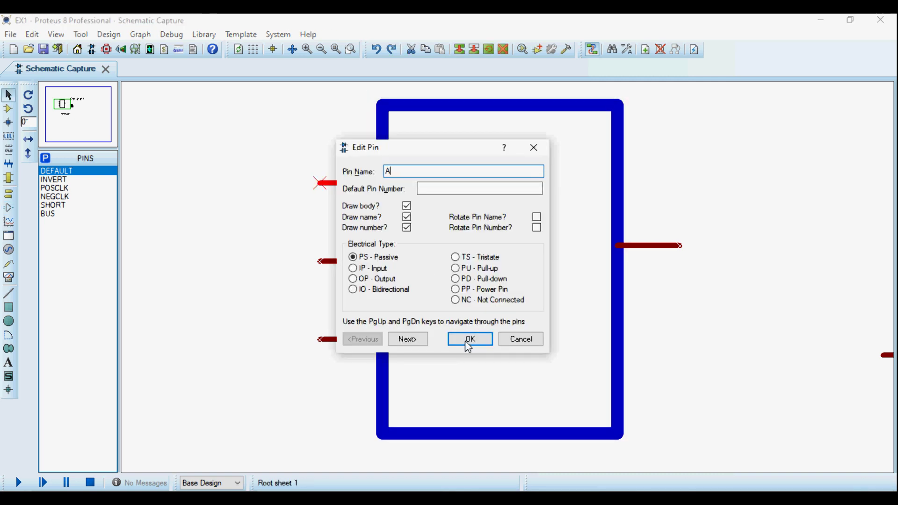
click(468, 347)
double_click(356, 263)
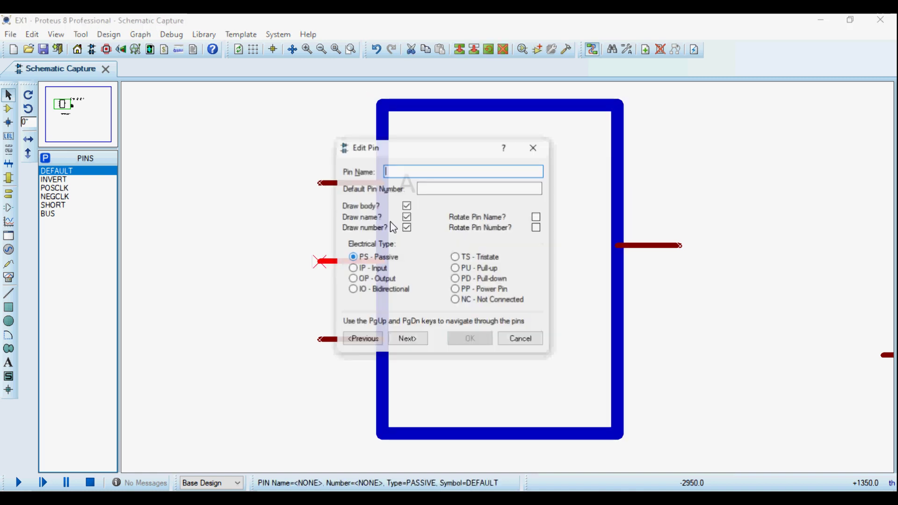
text(B)
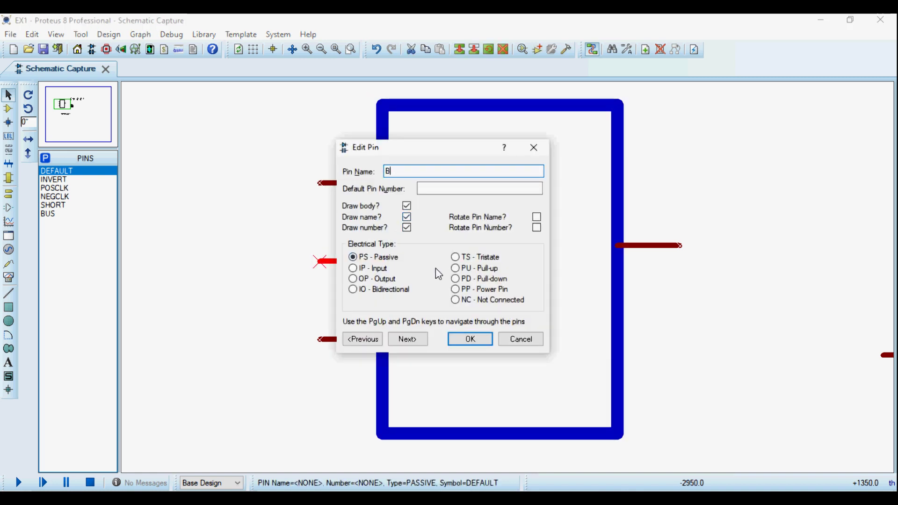
click(469, 339)
double_click(351, 340)
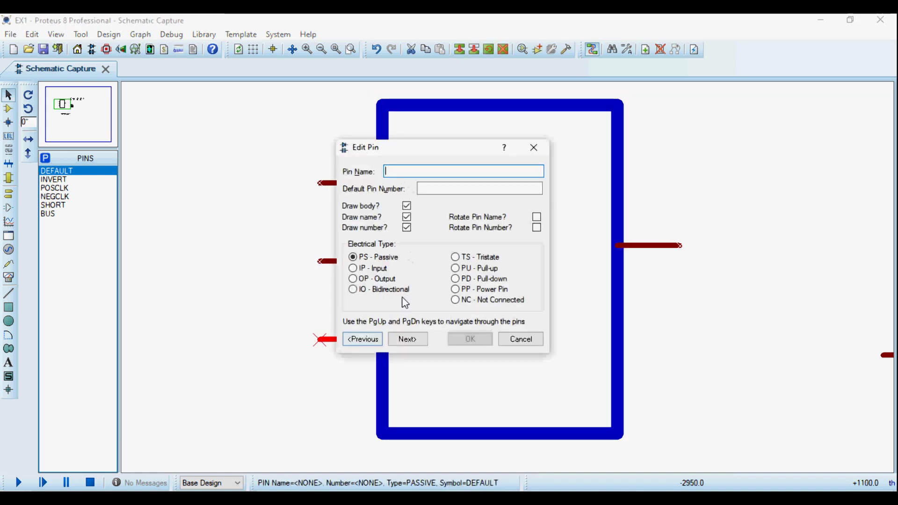
text(C)
click(470, 339)
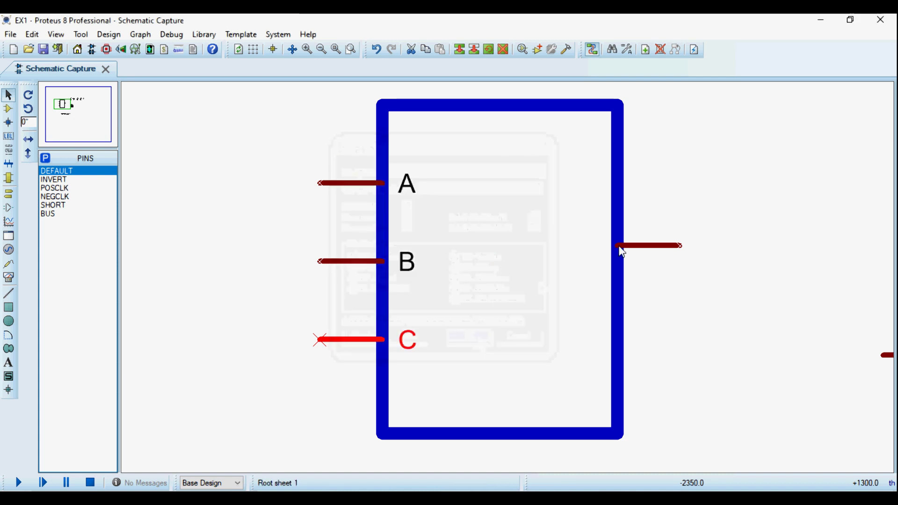
Step: Name the pin on the rectangle's right edge O
double_click(662, 254)
text(A)
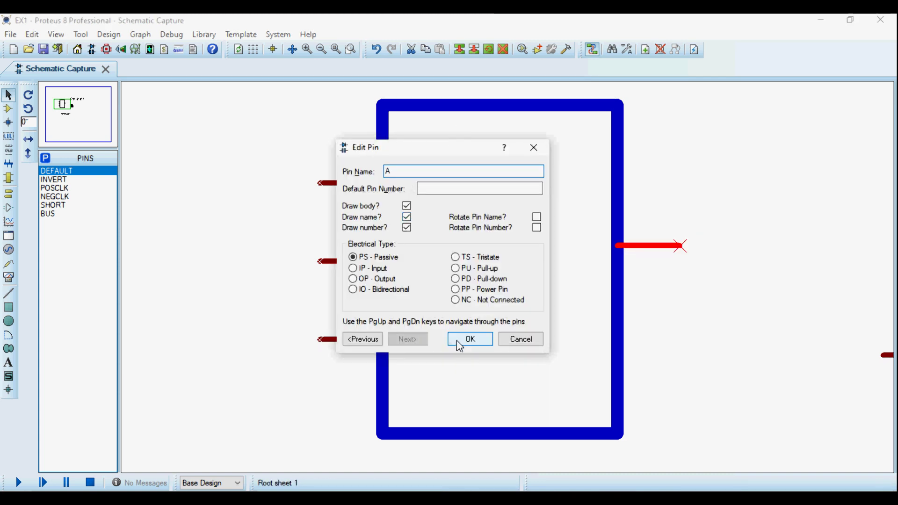
key(BackSpace)
text(O)
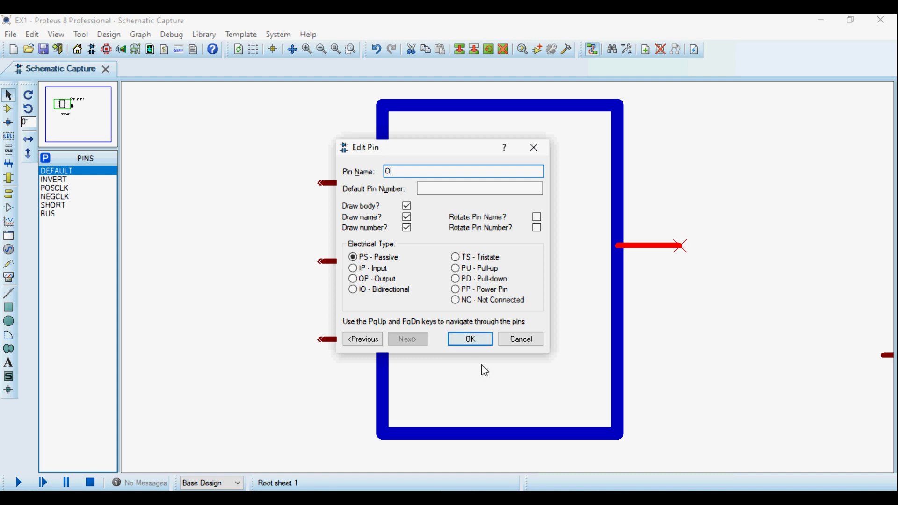
click(469, 339)
Step: Start making a device from the rectangle and its four pins, with device name ADD3V and reference prefix U
key(F7)
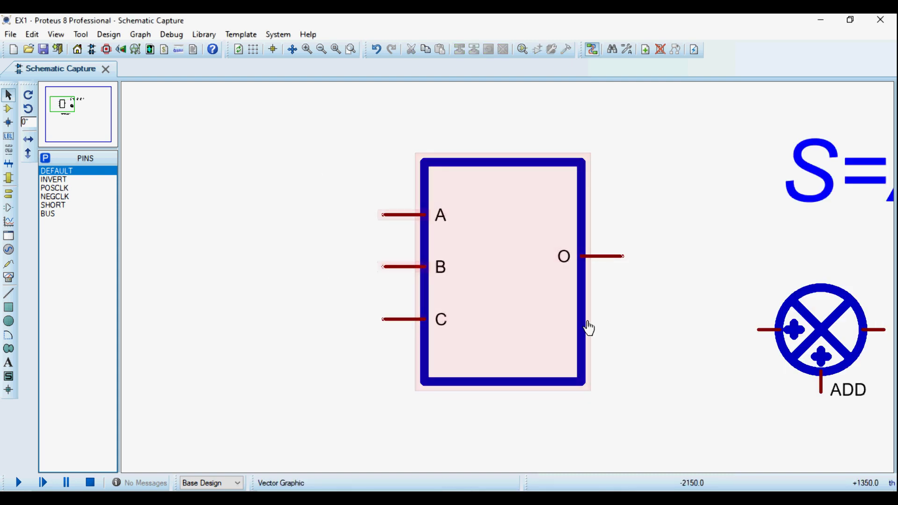
drag(331, 131, 675, 433)
right_click(537, 315)
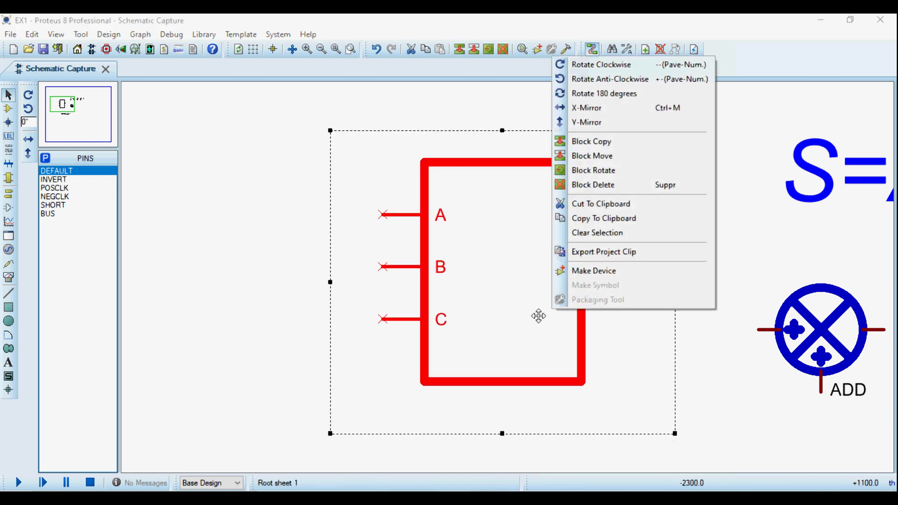
click(611, 273)
text(A)
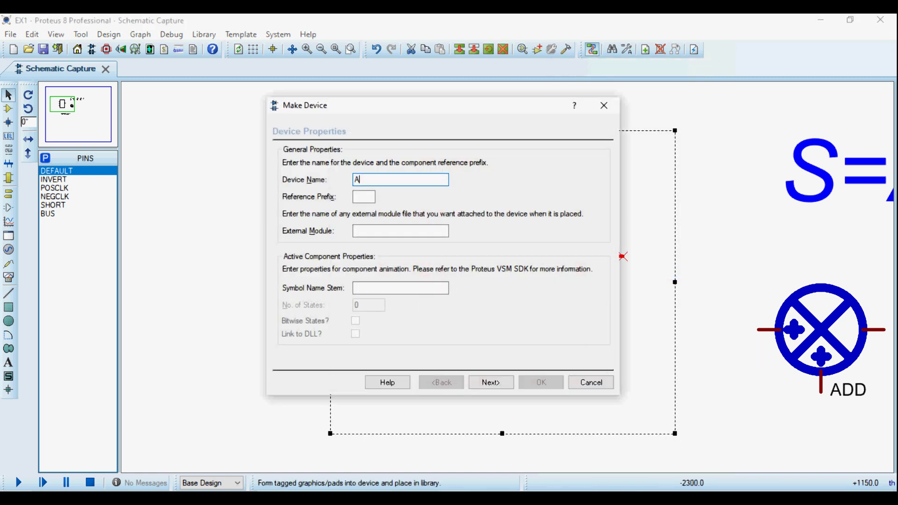
text(DD3V)
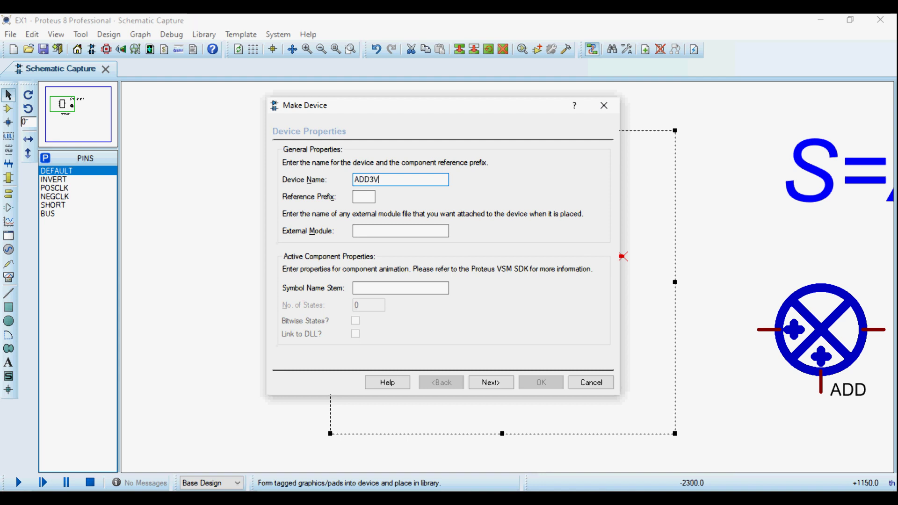
key(shift+Home)
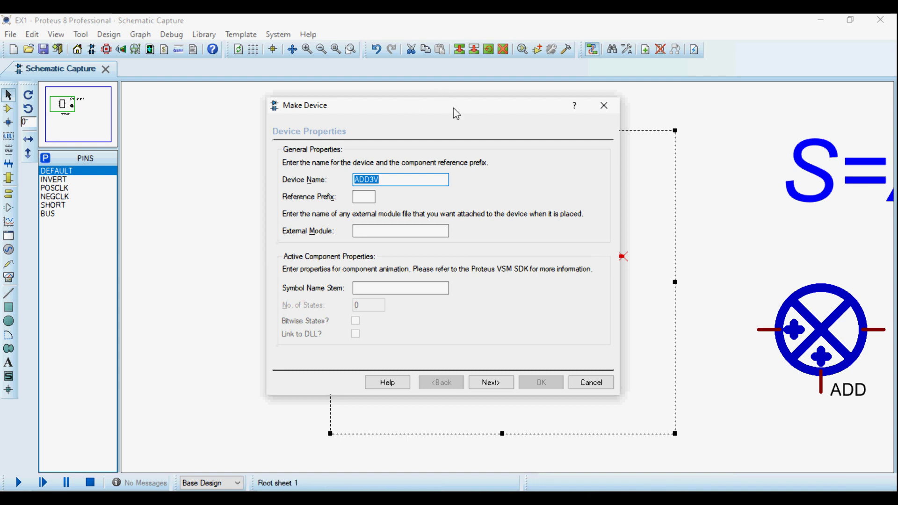
click(364, 196)
text(U)
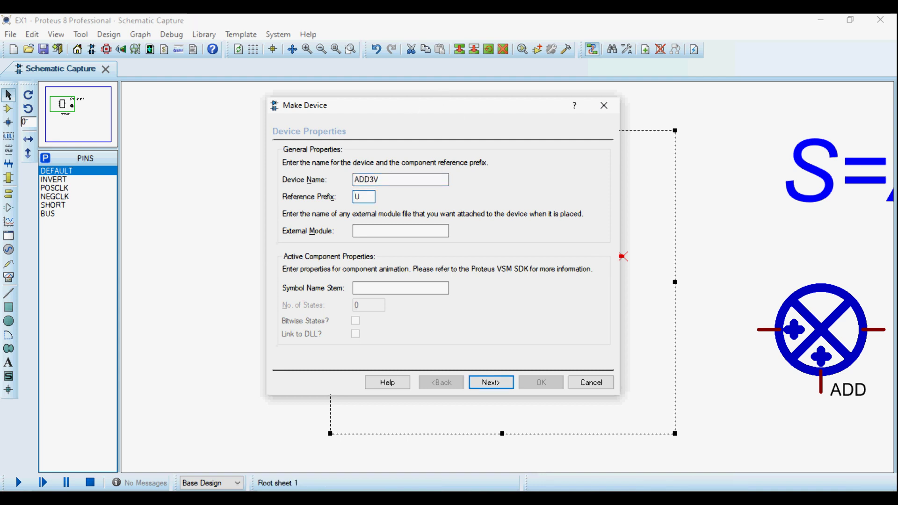
Step: Set the device's external module to ADD3V and proceed to the Packagings page
click(370, 230)
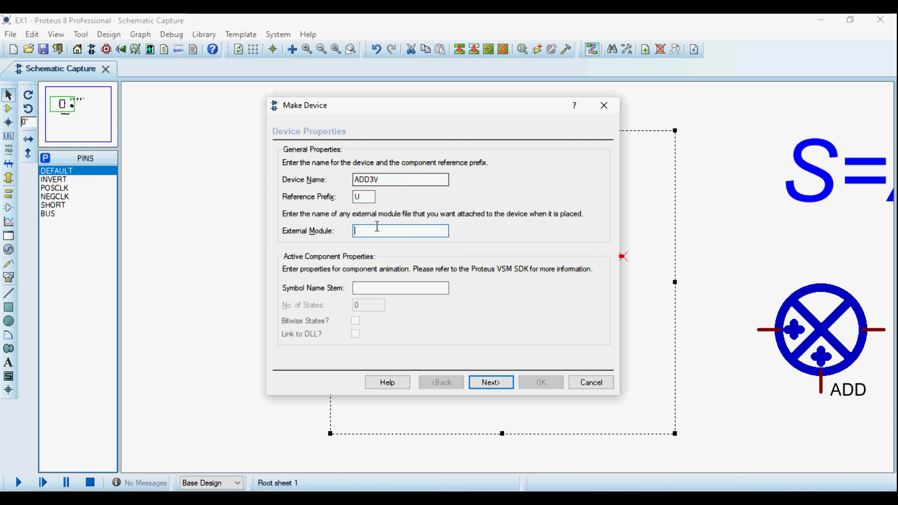
click(369, 179)
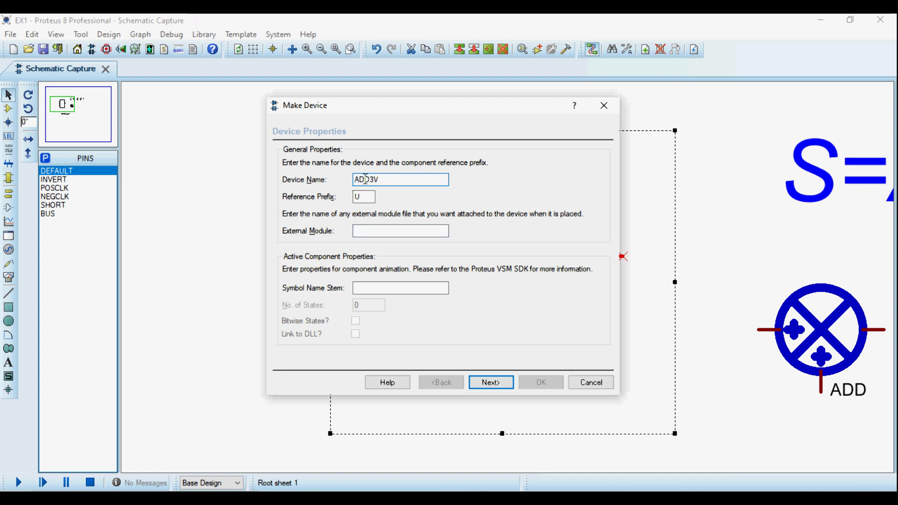
click(371, 229)
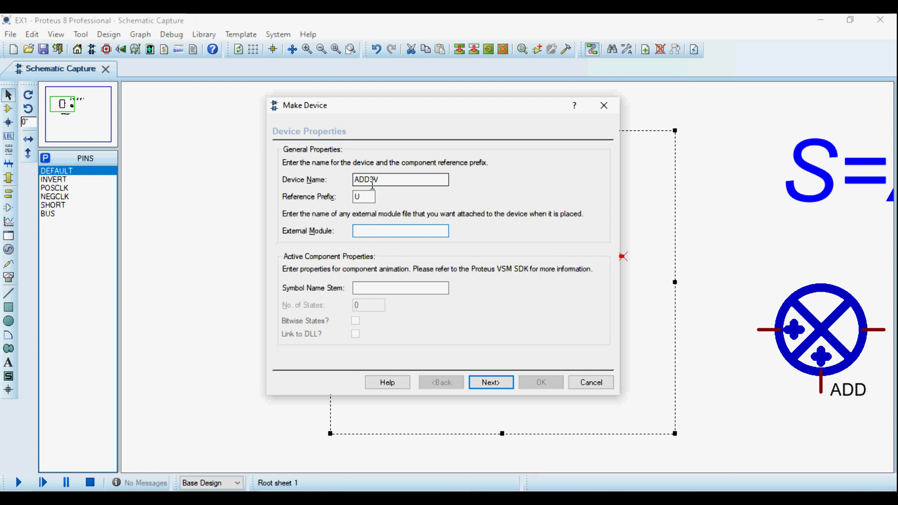
key(ctrl+v)
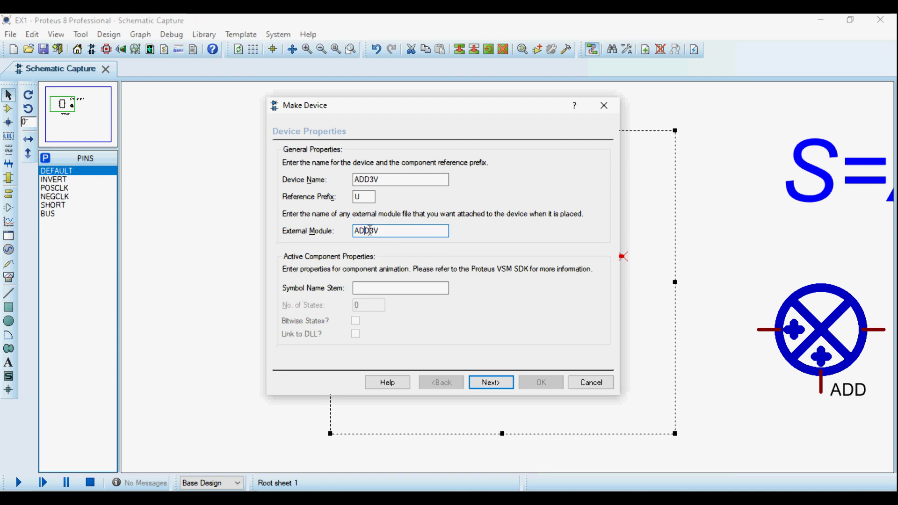
click(493, 385)
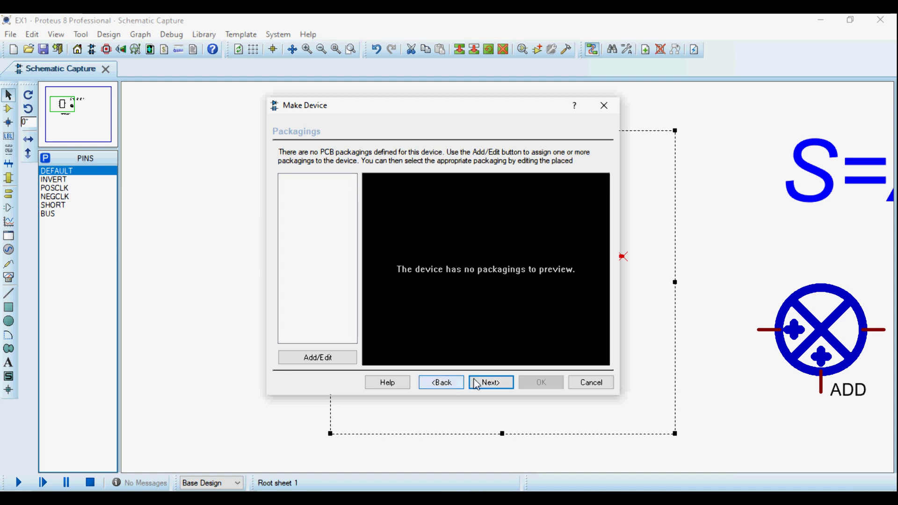
click(477, 384)
click(441, 382)
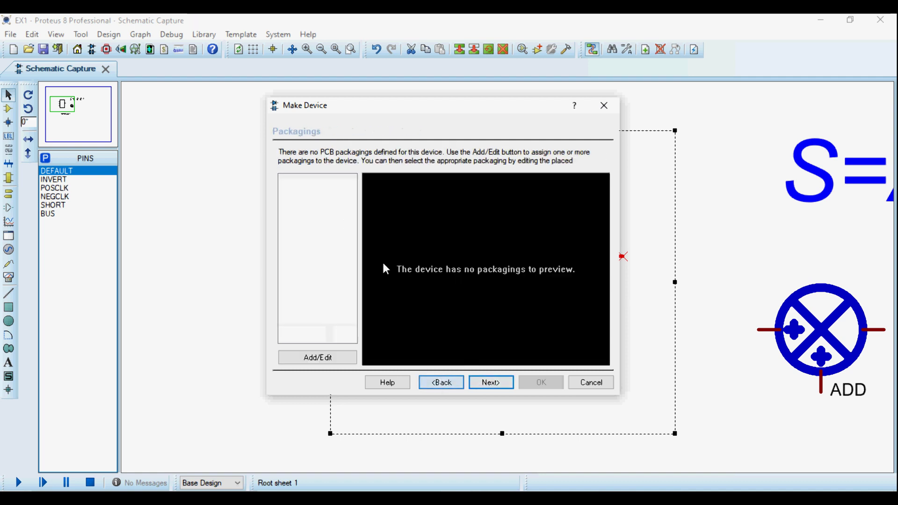
Step: Leave the packagings and component properties pages unchanged and set the device category to Laplace Primitives
click(486, 385)
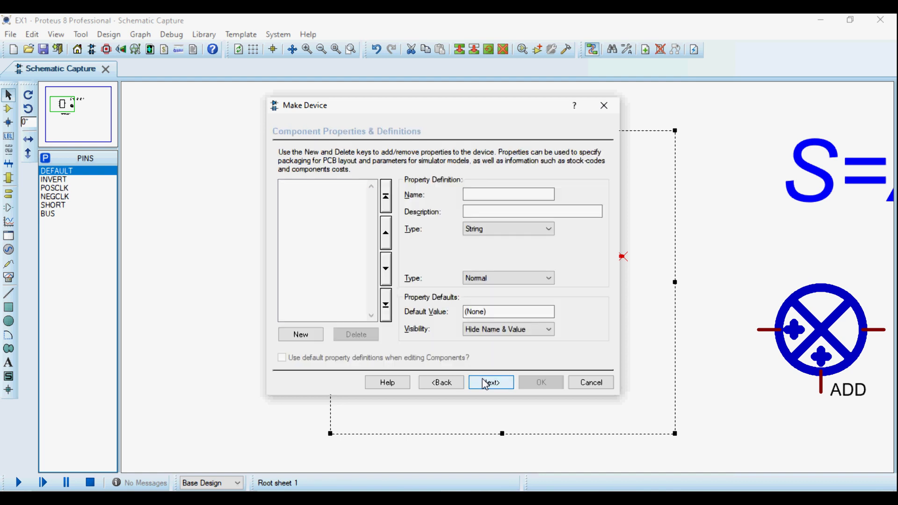
click(486, 385)
click(483, 380)
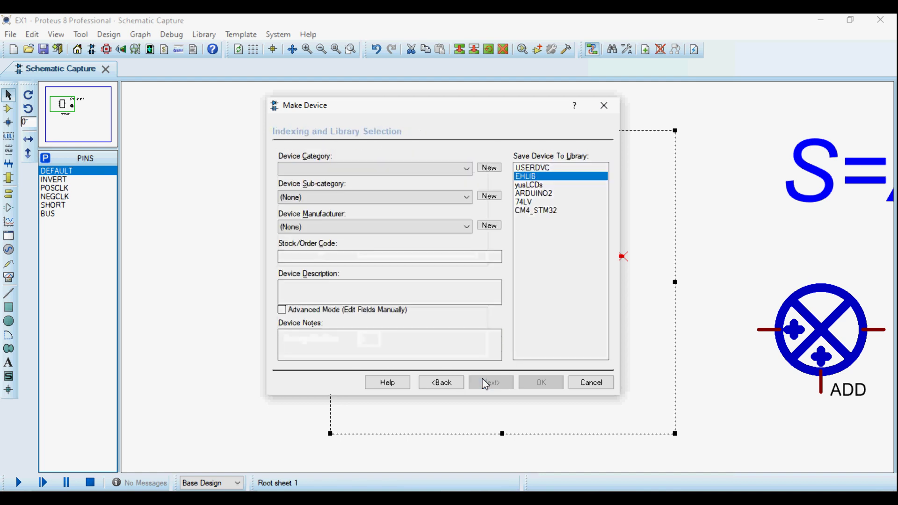
click(309, 169)
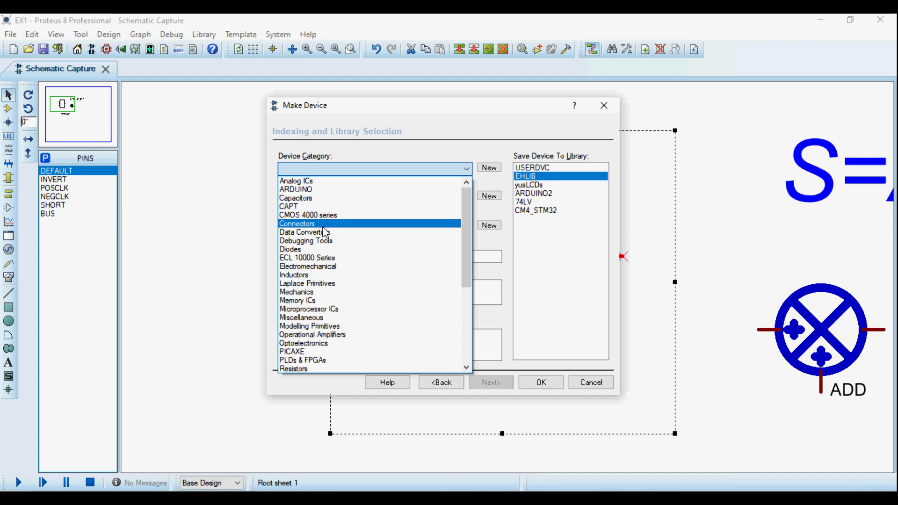
text(la)
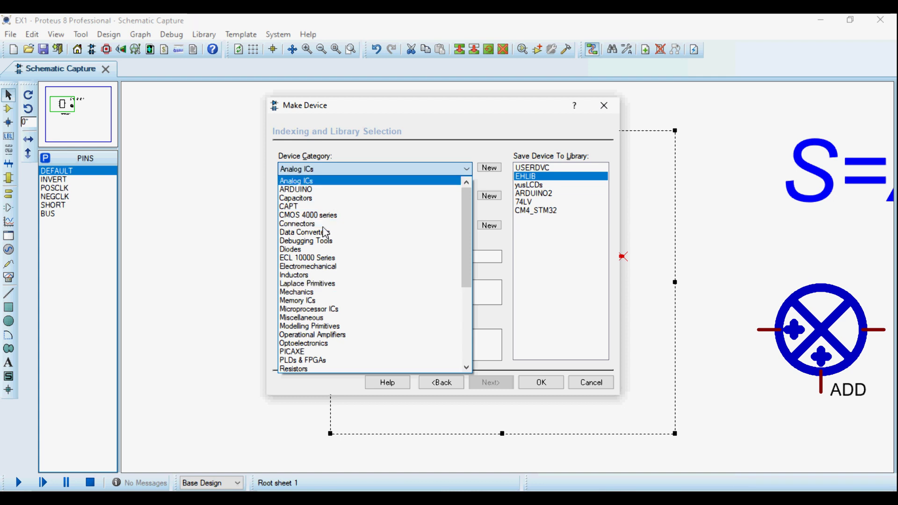
text(lace Primitives)
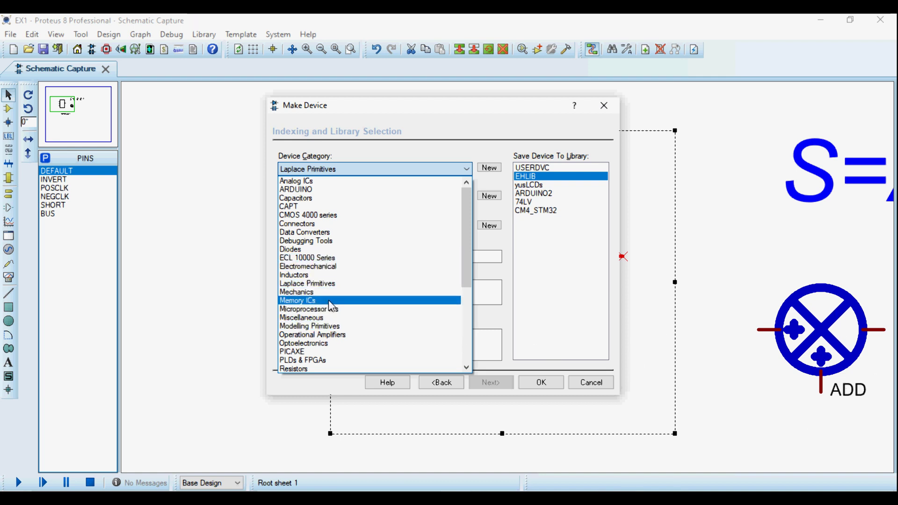
click(367, 171)
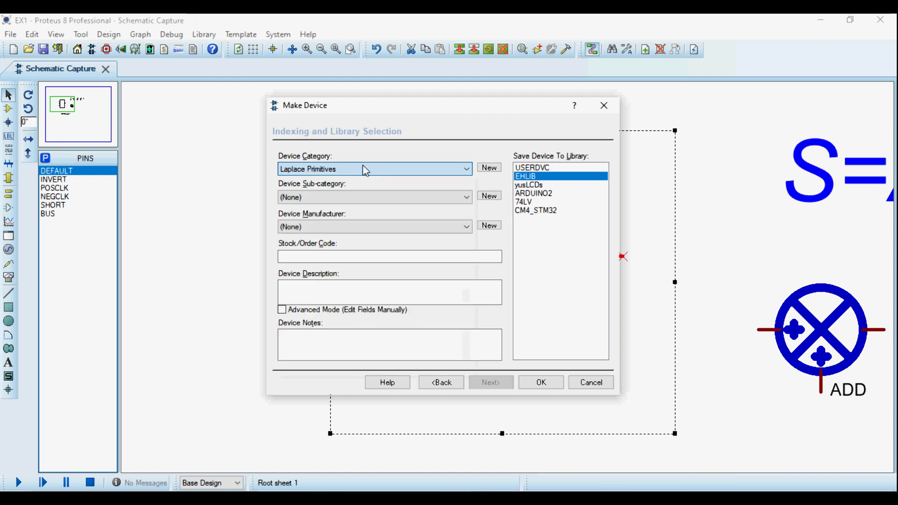
Step: Enter the device description ADD 3 INPUTS and save the device to the EHLIB library
click(305, 297)
text(a)
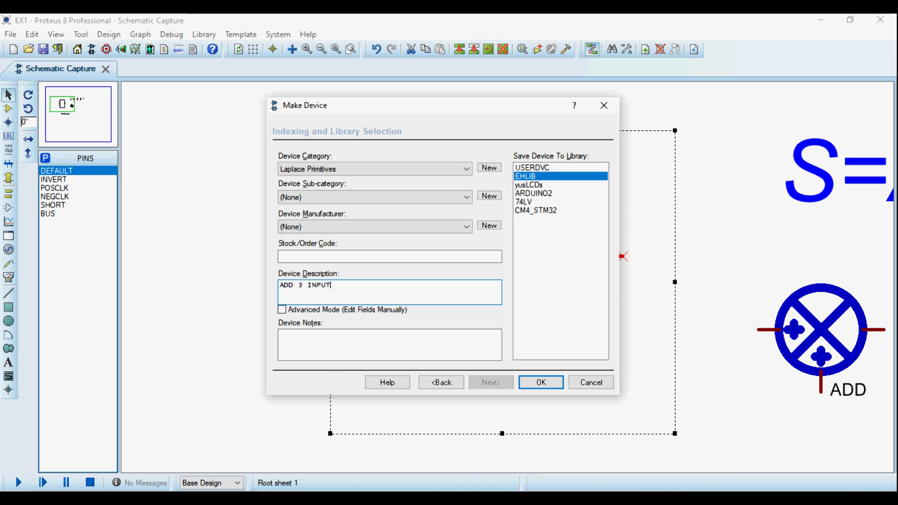
click(539, 383)
Step: Delete the original drawn rectangle together with its four pins from the sheet
click(298, 221)
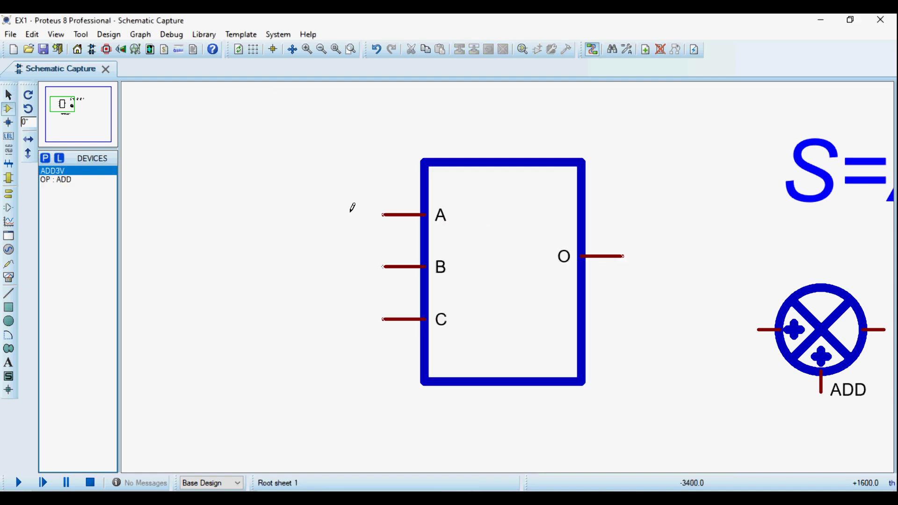
drag(288, 132, 663, 442)
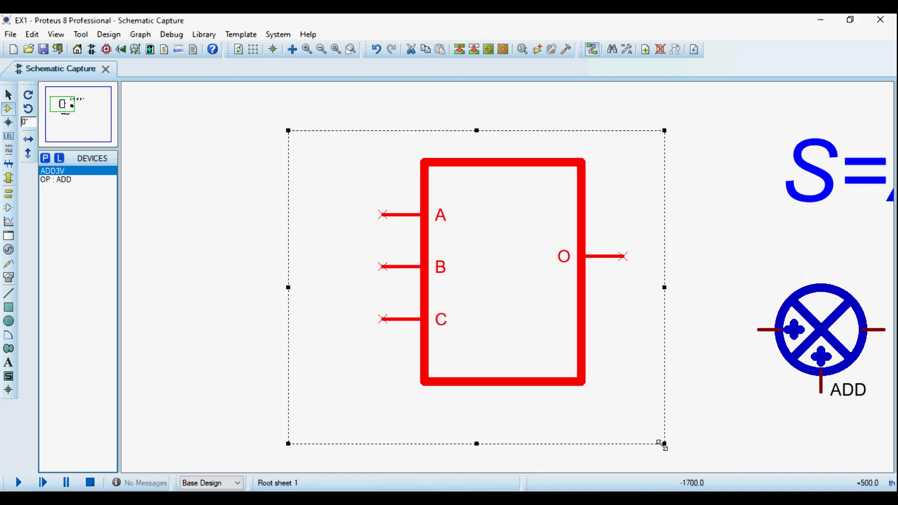
key(Delete)
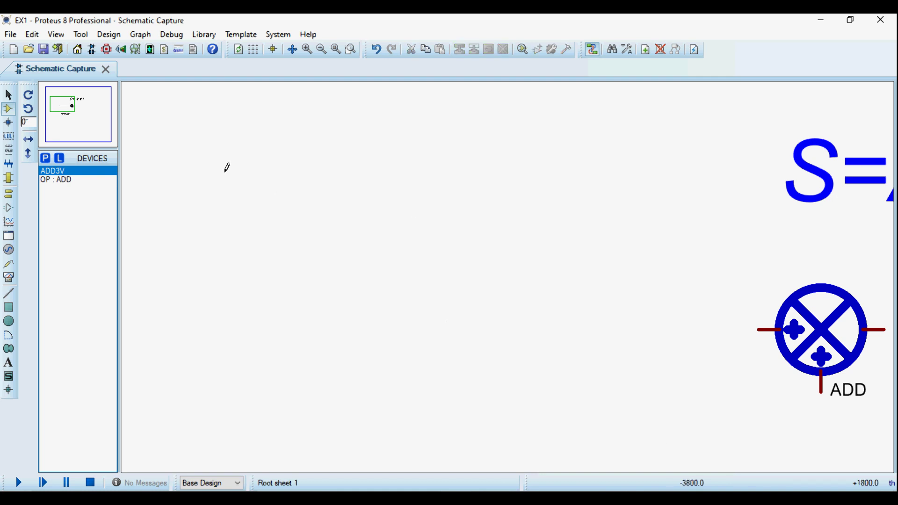
Step: Search the device library for ADD3V, preview the new device, and leave the device picker
click(44, 158)
text(AD)
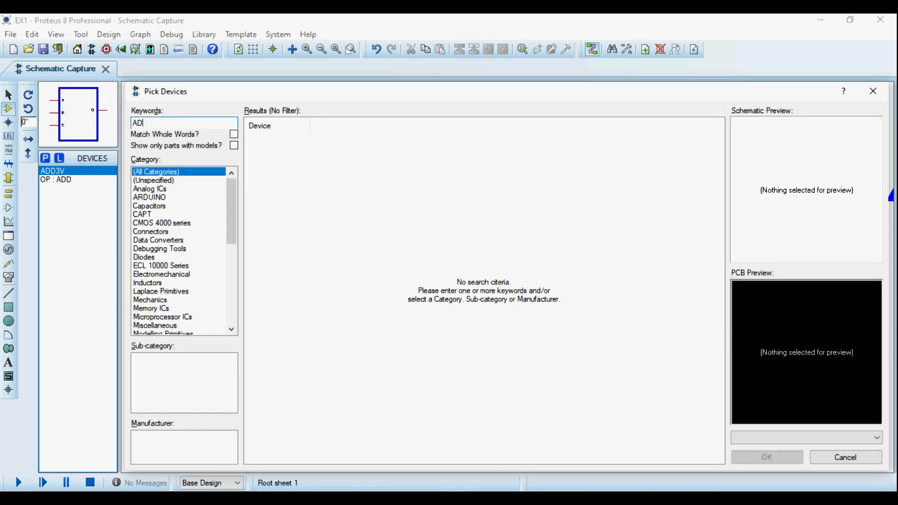
text(D3V)
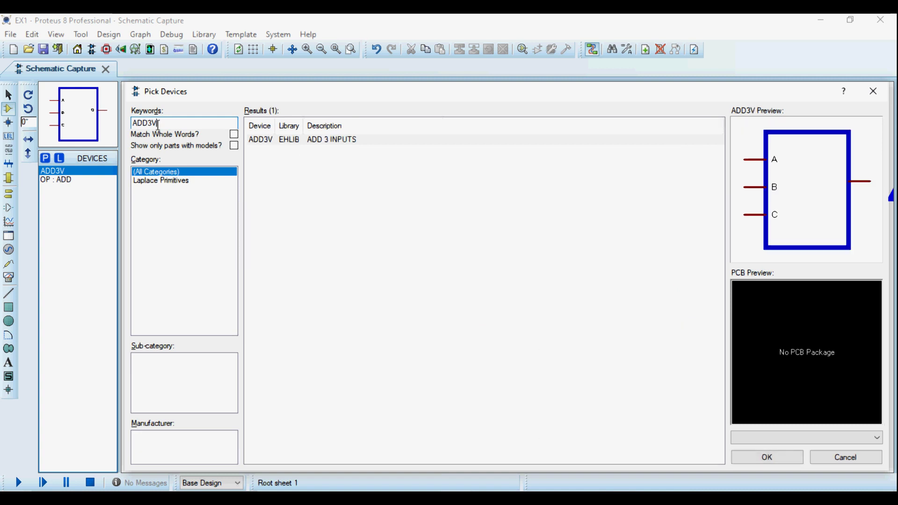
click(348, 142)
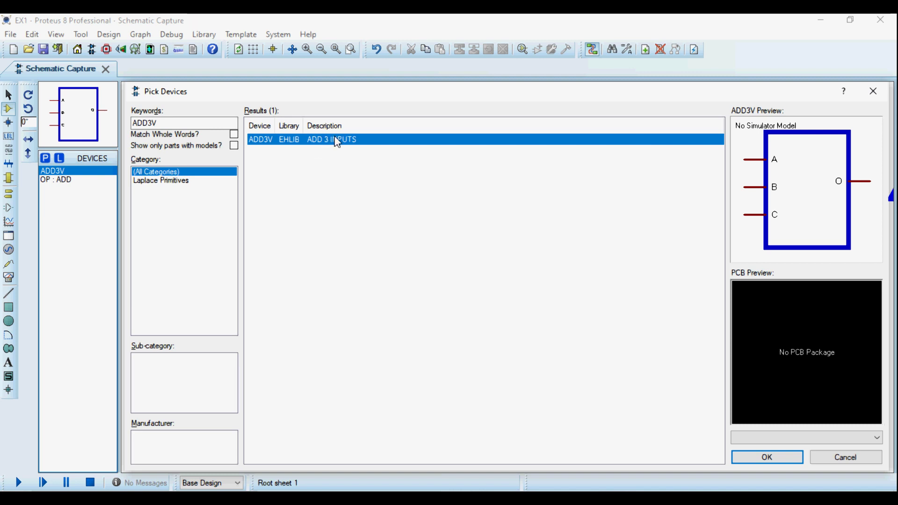
click(873, 91)
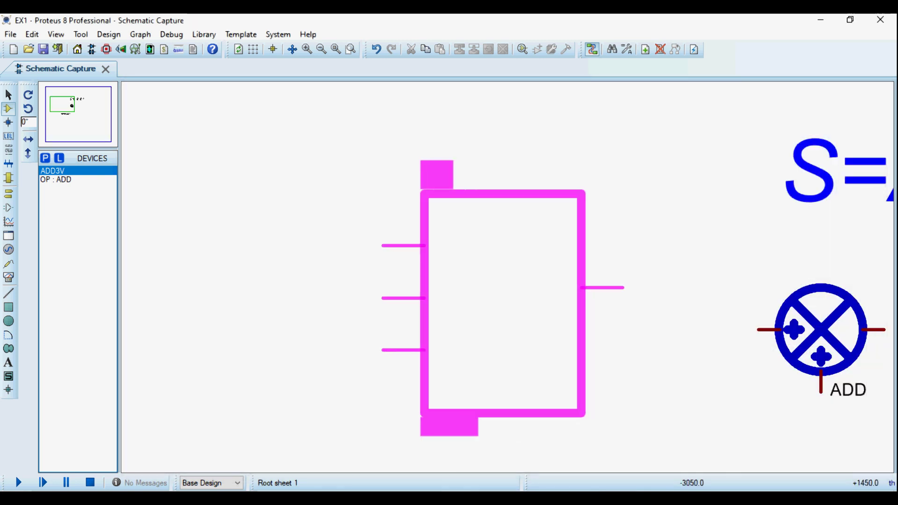
Step: Place an ADD3V component left of the S=A+B+C text and enable Attach hierarchy module for it
click(225, 201)
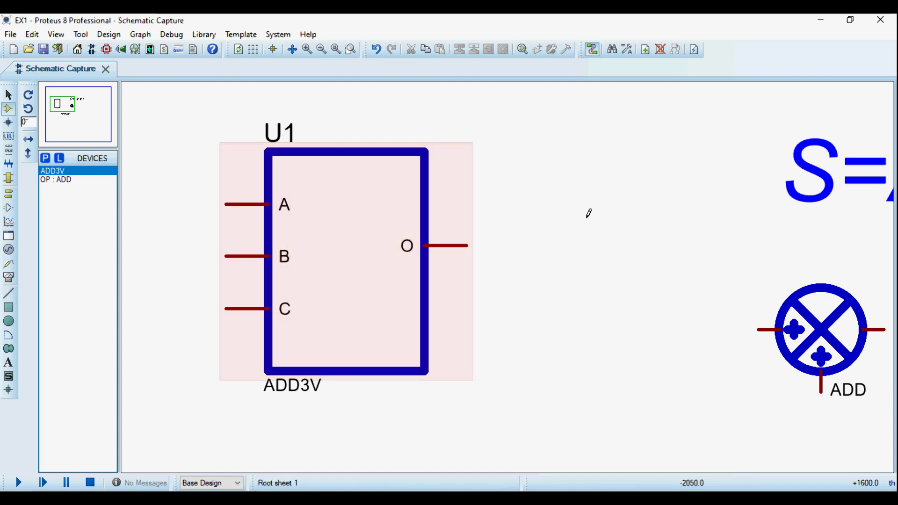
click(351, 264)
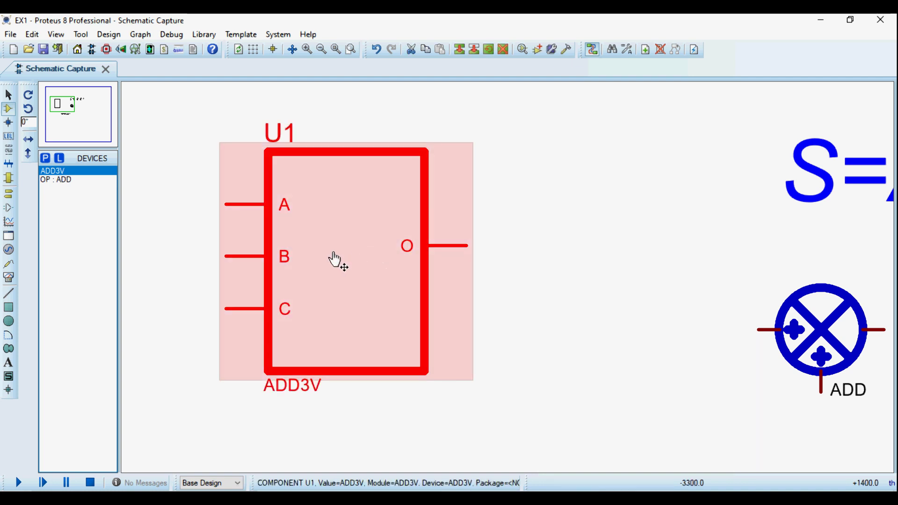
click(334, 257)
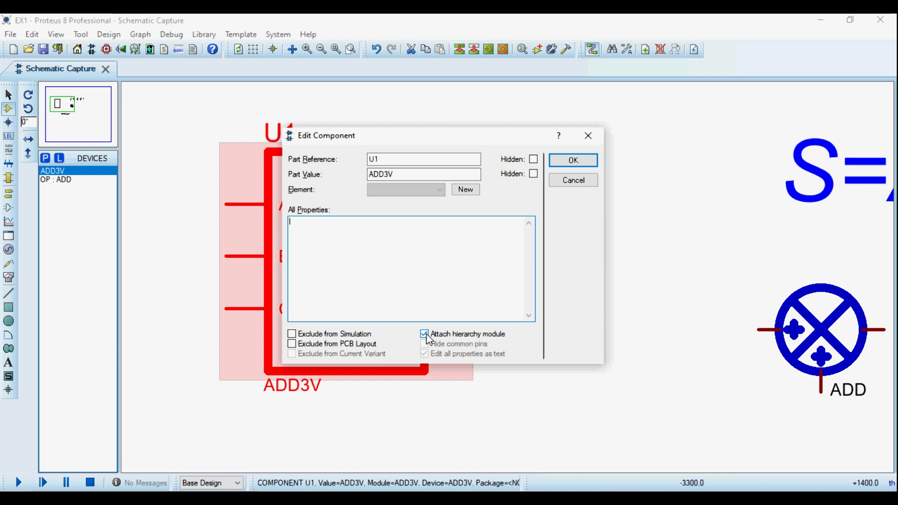
click(427, 338)
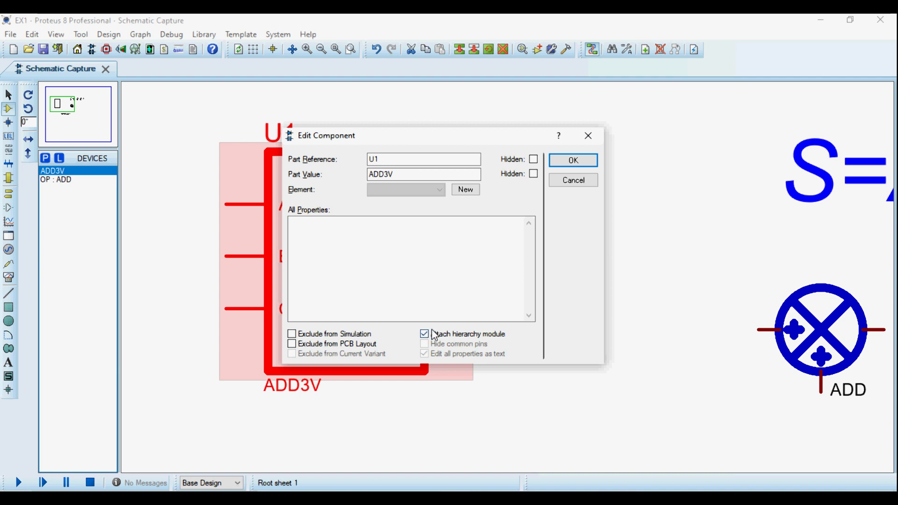
click(573, 159)
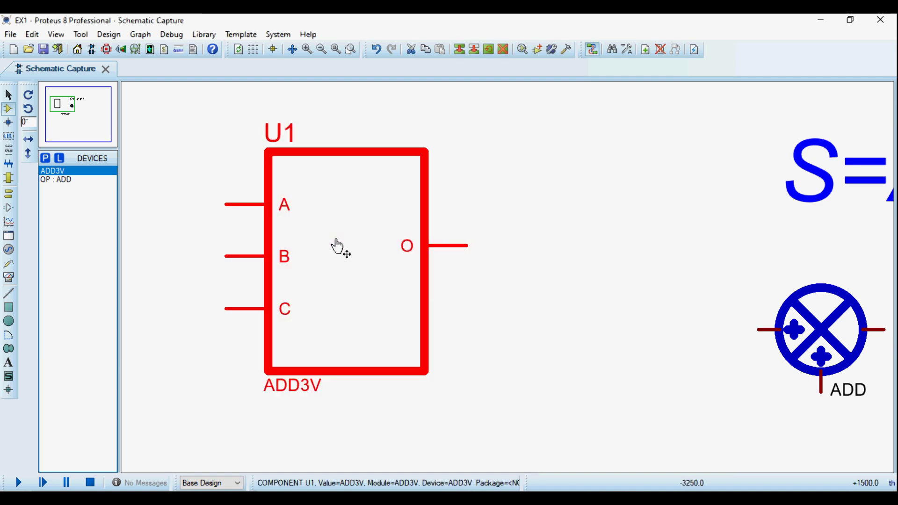
Step: View the ADD3V component's child sheet and return to the root sheet
key(ctrl+c)
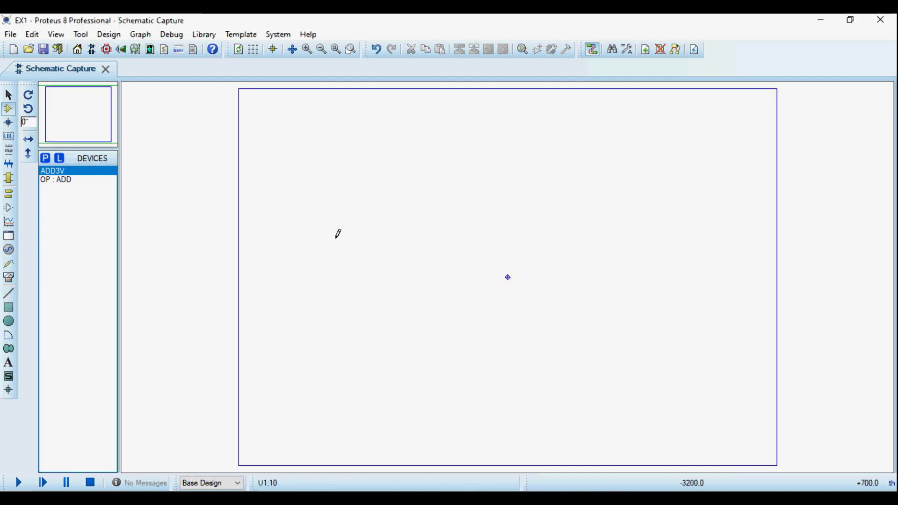
right_click(338, 234)
click(374, 342)
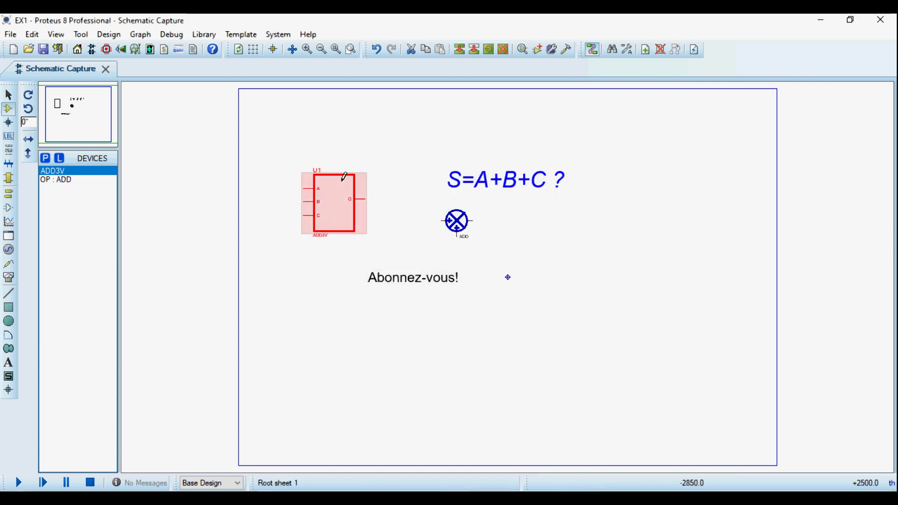
Step: Go to the child sheet of the ADD3V component
scroll(321, 207, up, 2)
right_click(543, 269)
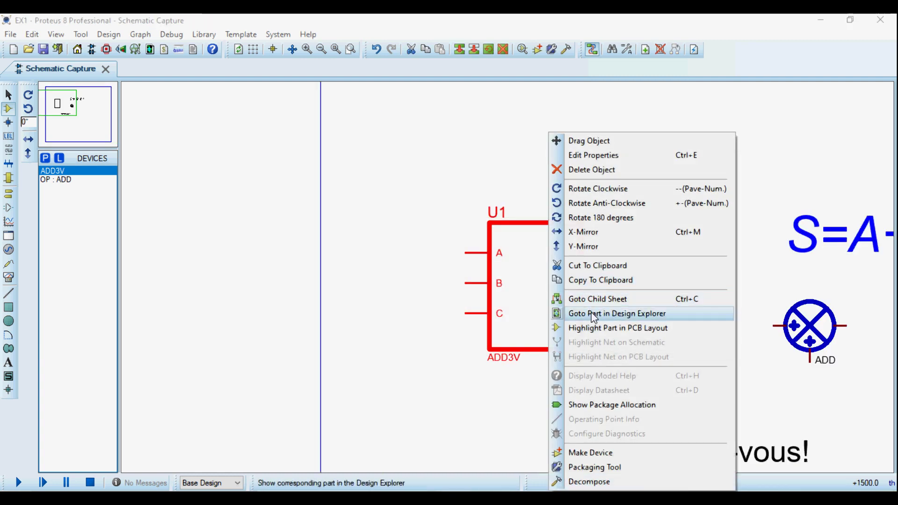
click(599, 302)
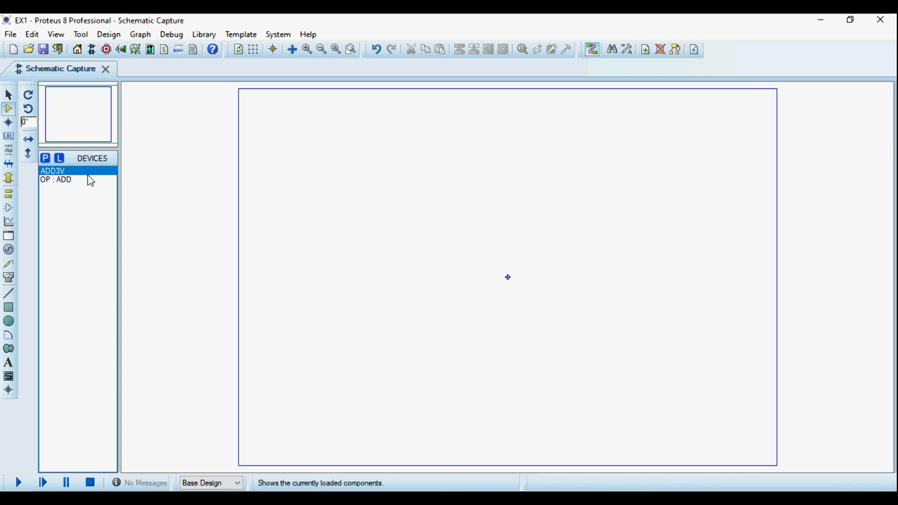
Step: Place two OP : ADD blocks side by side and wire the first block's output to the second block's left input
click(47, 181)
click(434, 215)
click(440, 218)
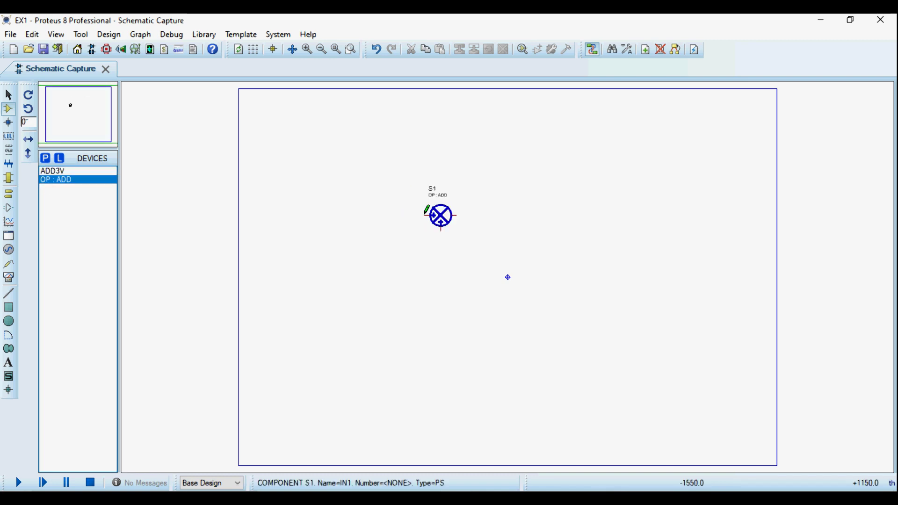
scroll(438, 220, up, 3)
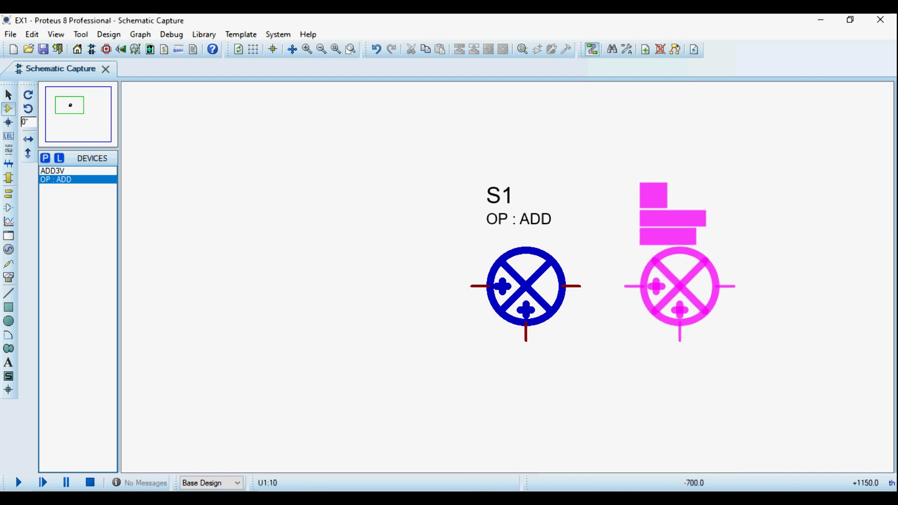
click(680, 287)
click(581, 286)
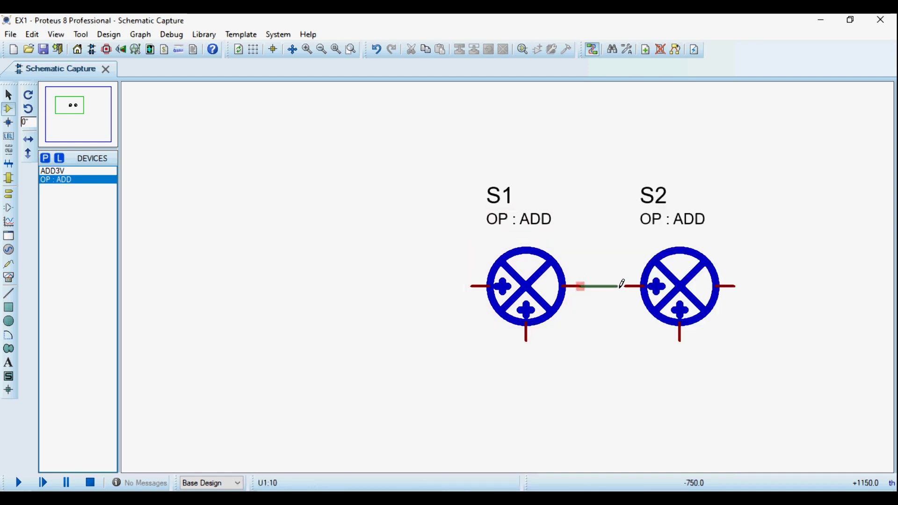
click(626, 285)
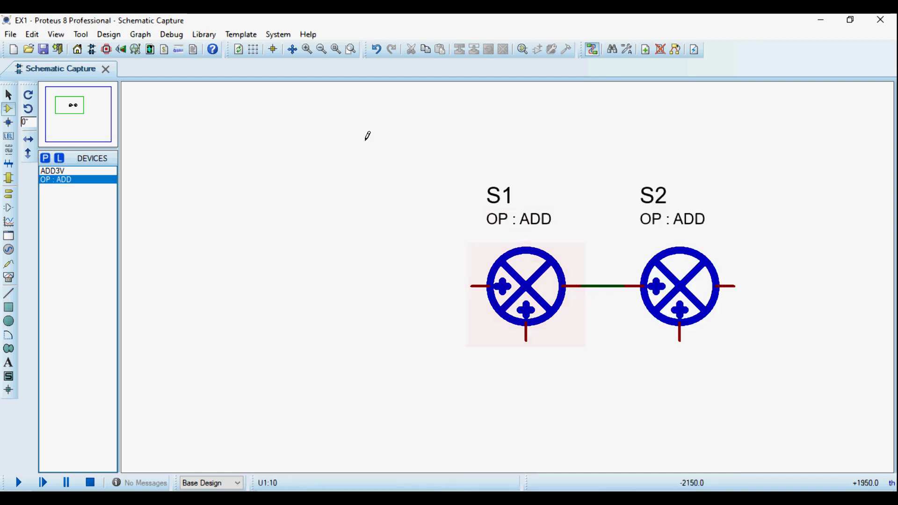
Step: Place three INPUT terminals in a column to the left of the adders, the top one level with the adders' left inputs
click(9, 194)
click(53, 179)
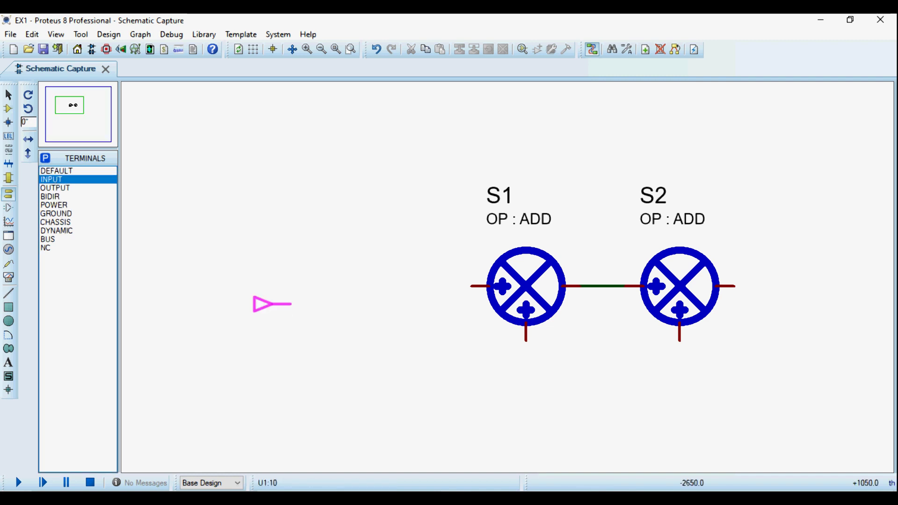
click(350, 251)
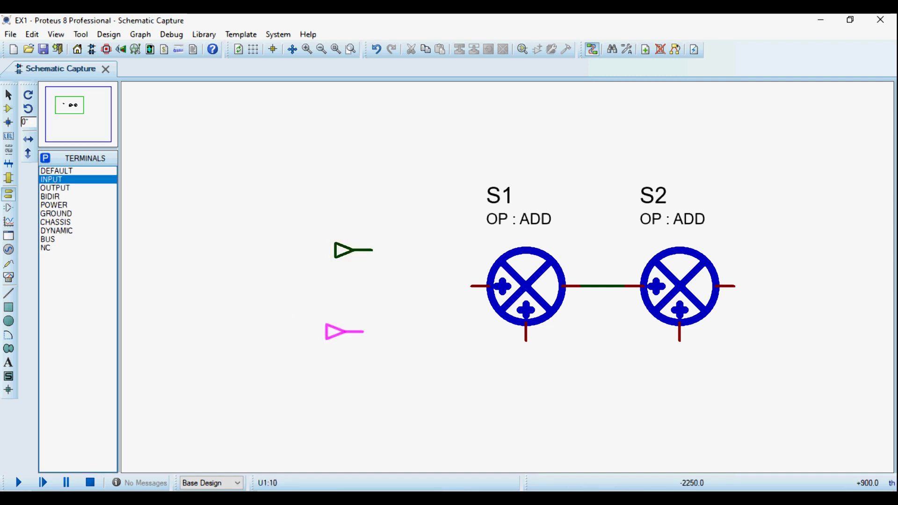
right_click(343, 330)
right_click(354, 246)
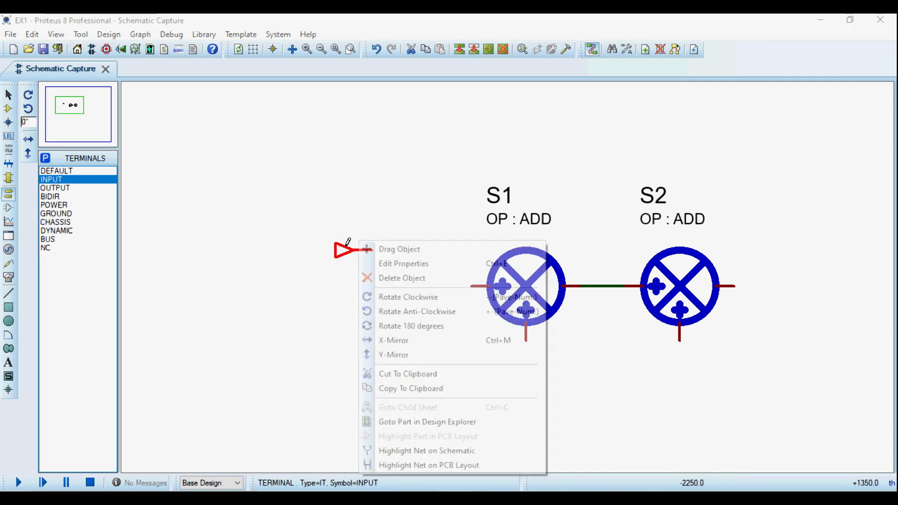
click(320, 268)
click(225, 291)
click(223, 354)
click(225, 359)
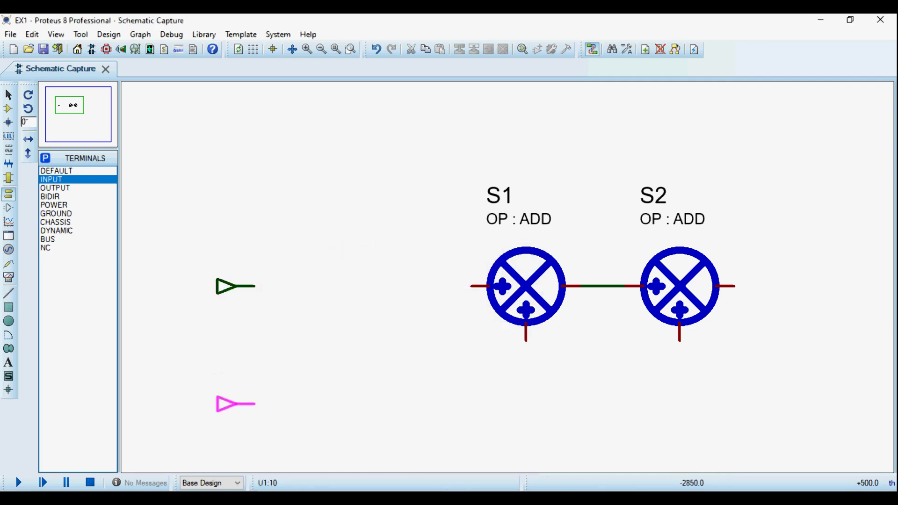
click(236, 378)
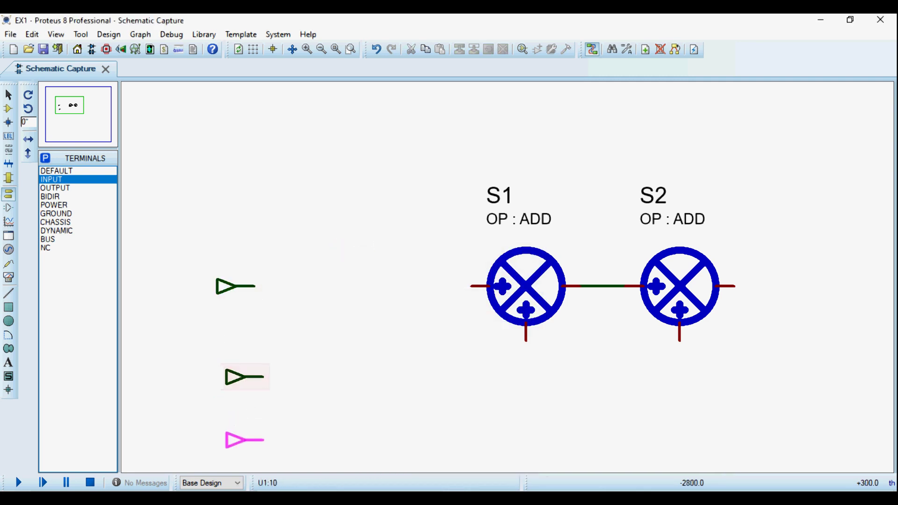
click(238, 440)
Step: Wire the top input terminal to S1's left input, the middle one to S1's bottom input and the lowest to S2's bottom input
click(255, 286)
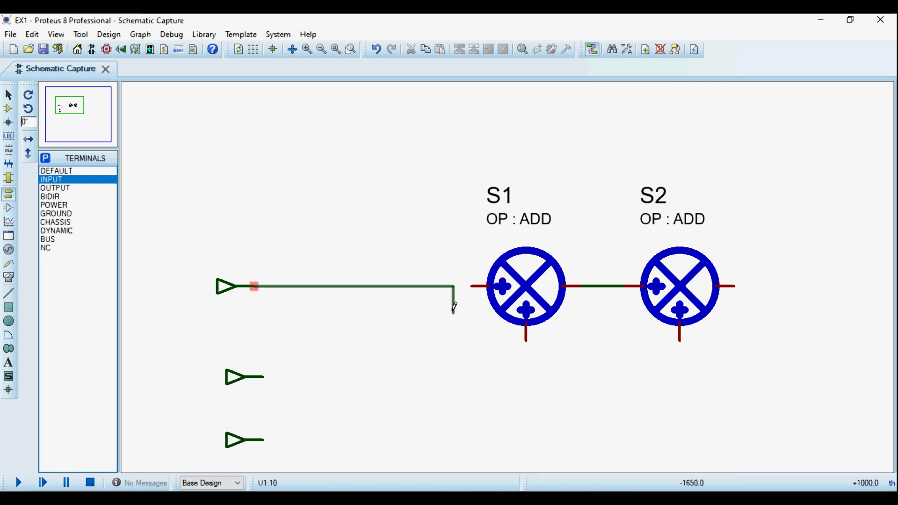
click(472, 286)
click(263, 376)
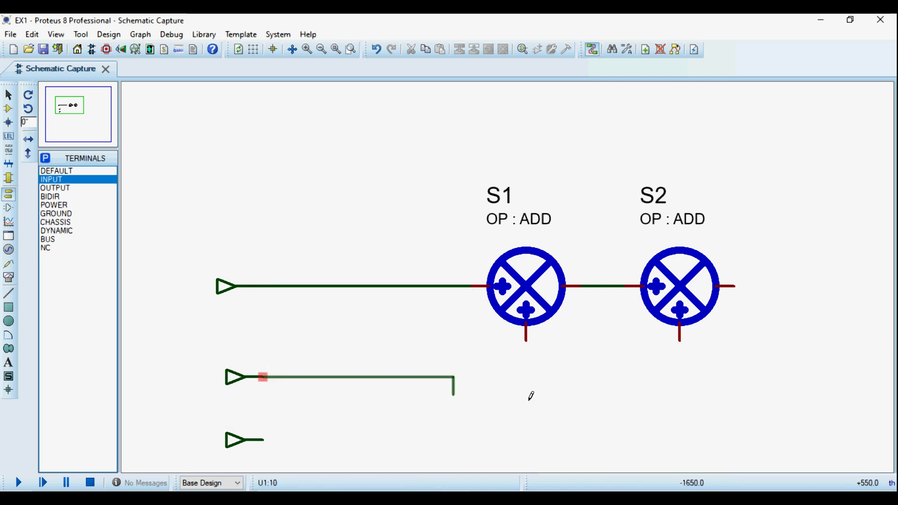
click(524, 334)
click(263, 440)
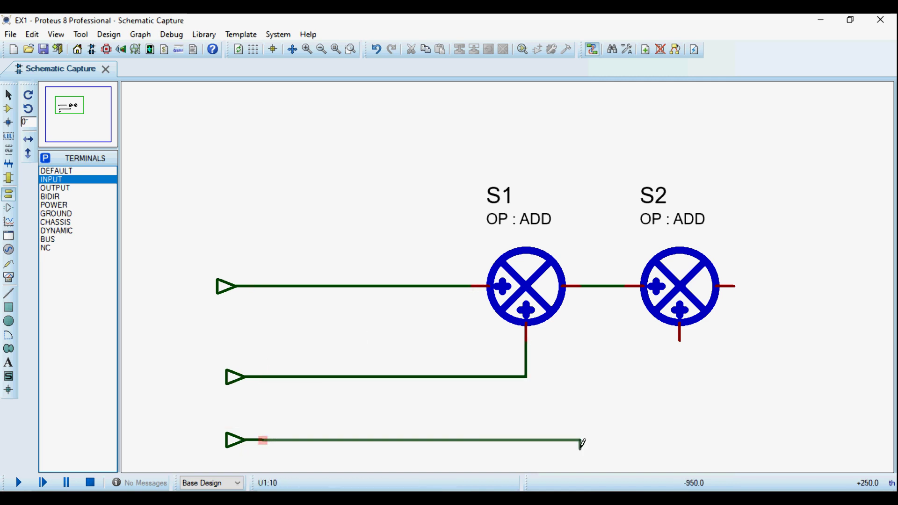
click(681, 340)
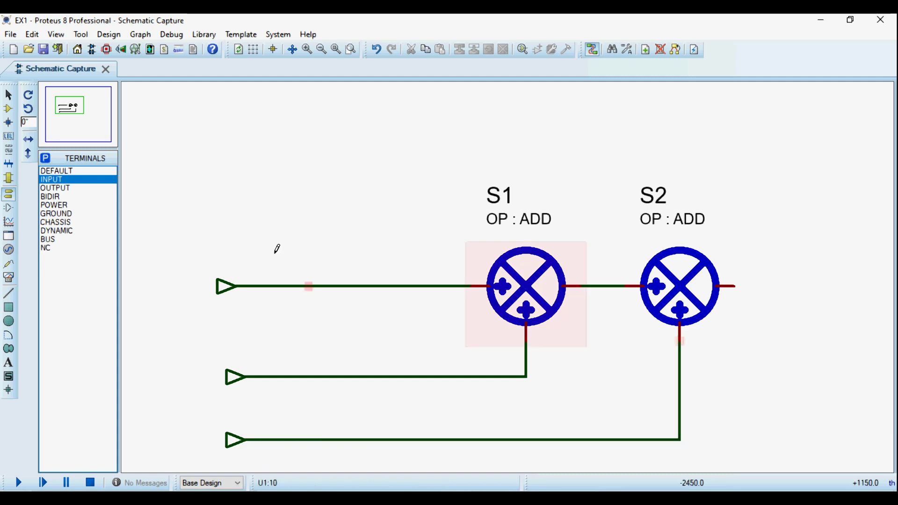
Step: Place an OUTPUT terminal to the right of adder S2 and wire it to S2's output
click(51, 188)
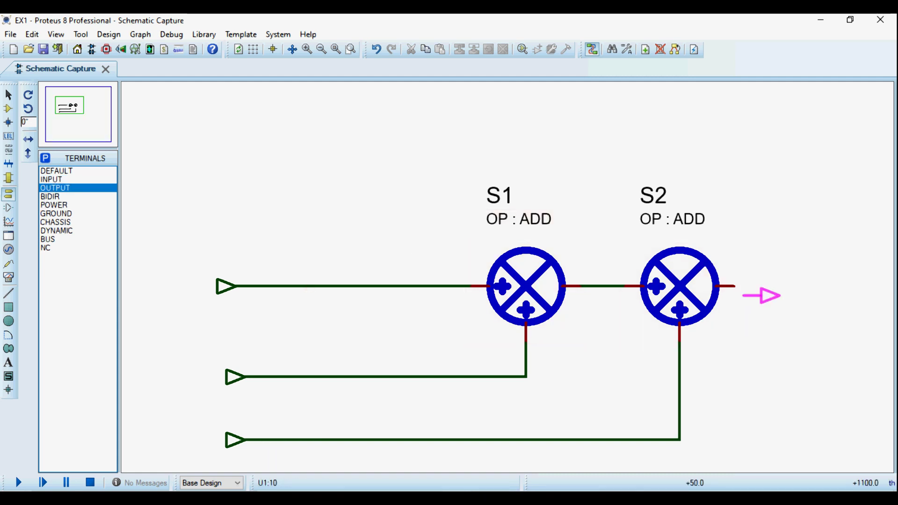
click(769, 287)
click(752, 286)
click(736, 286)
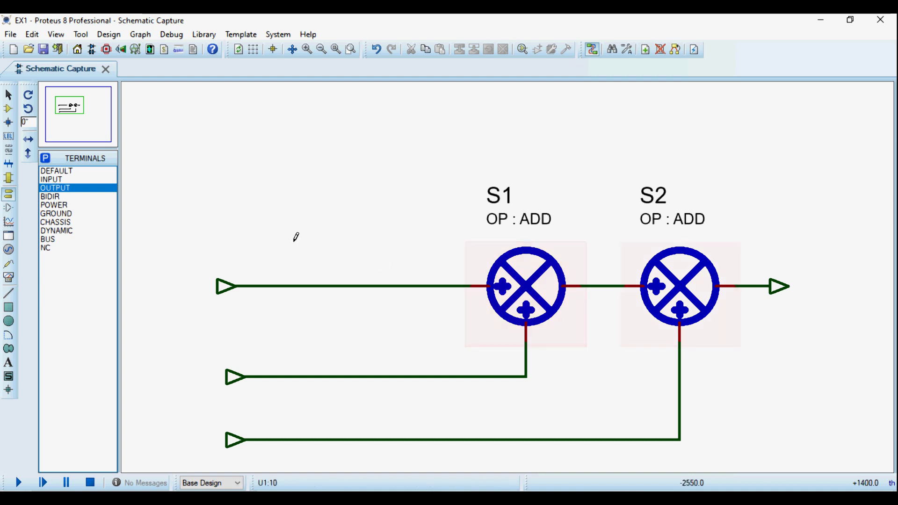
Step: Move the two lower input terminals up and align them vertically beneath the top input terminal
drag(229, 376, 229, 394)
click(179, 381)
click(234, 439)
click(229, 397)
click(401, 445)
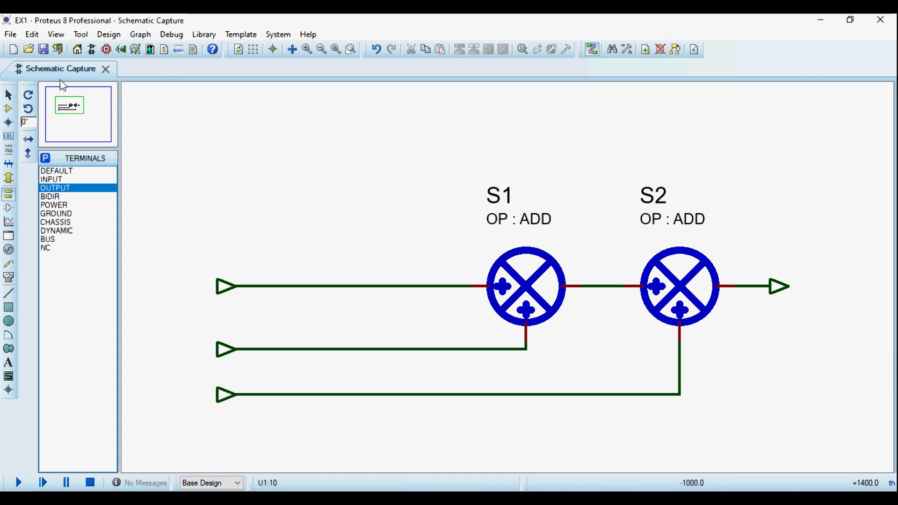
Step: Check the ADD3V block's pin names on the parent sheet and return to its child sheet
right_click(237, 137)
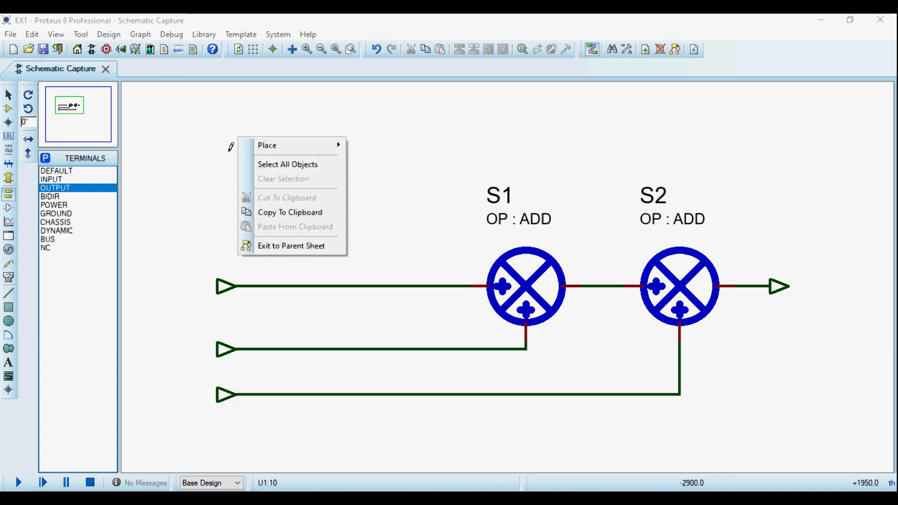
click(275, 247)
scroll(307, 195, up, 2)
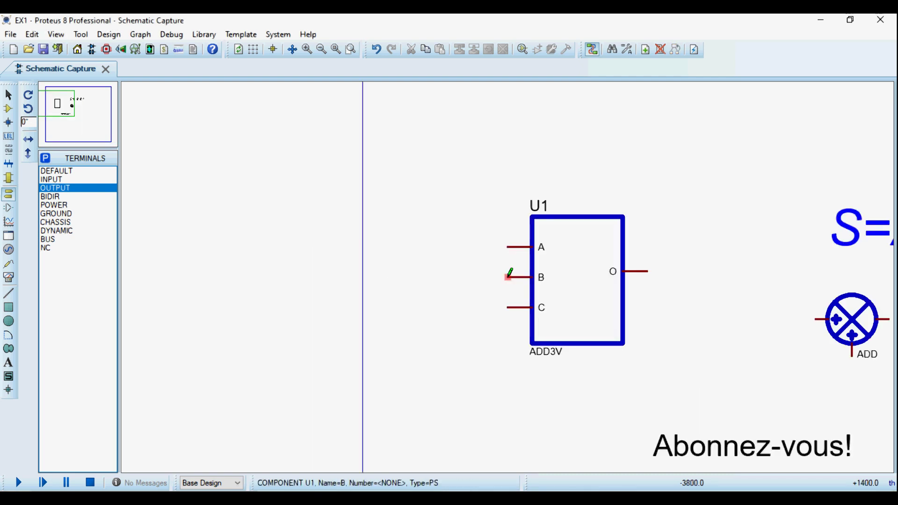
scroll(618, 304, up, 1)
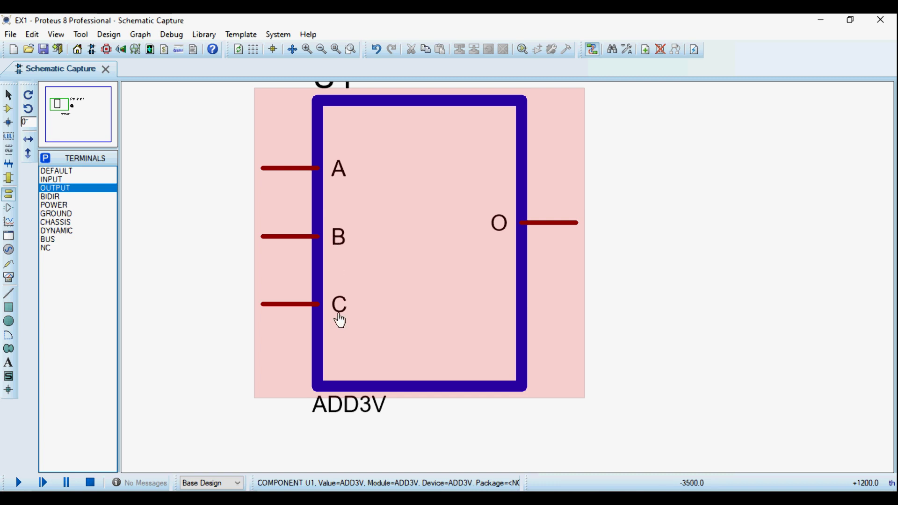
right_click(388, 205)
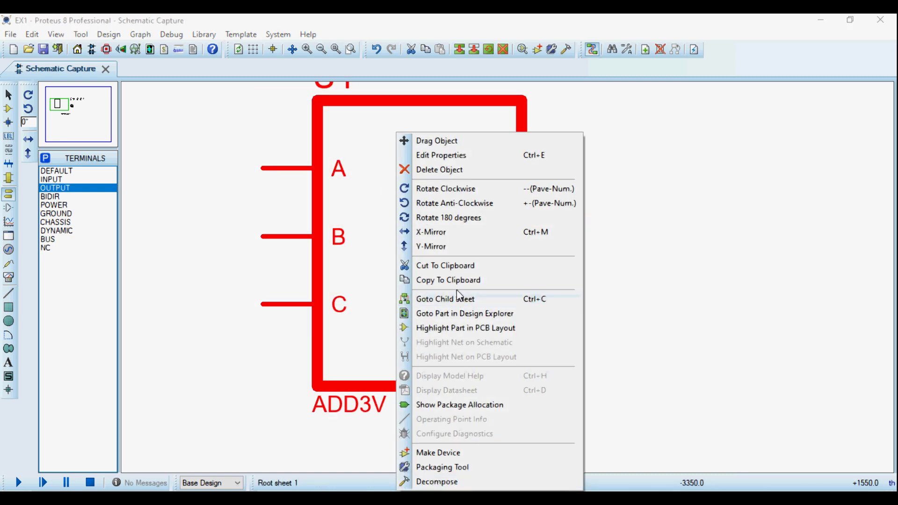
click(449, 299)
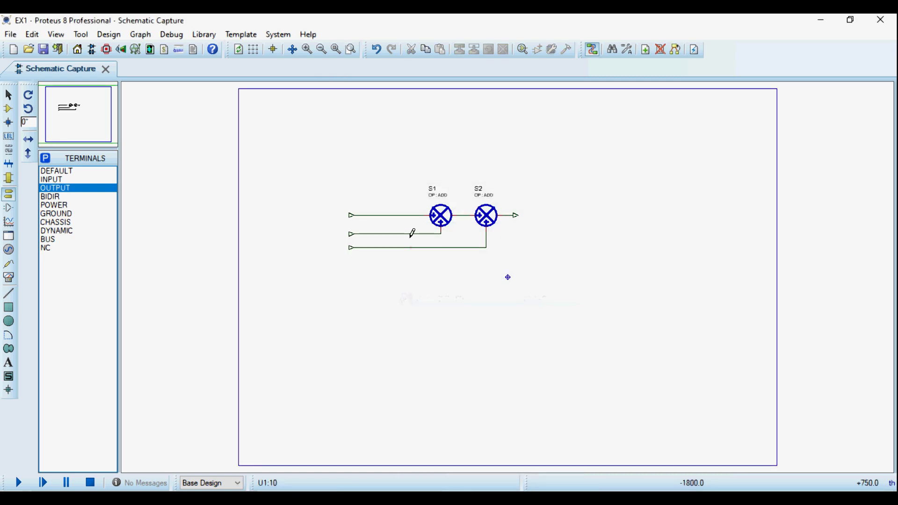
Step: Label the three input terminals A, B and C from top to bottom
scroll(508, 276, up, 1)
double_click(309, 210)
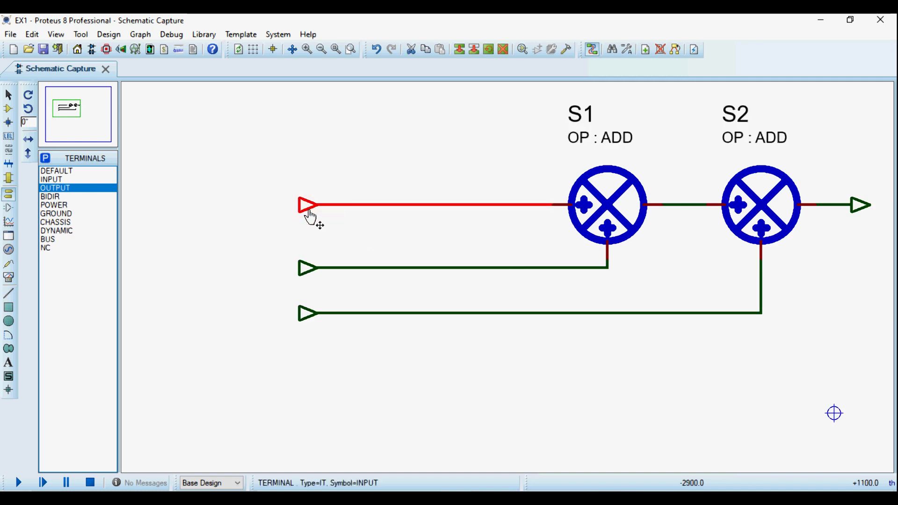
text(A)
key(Return)
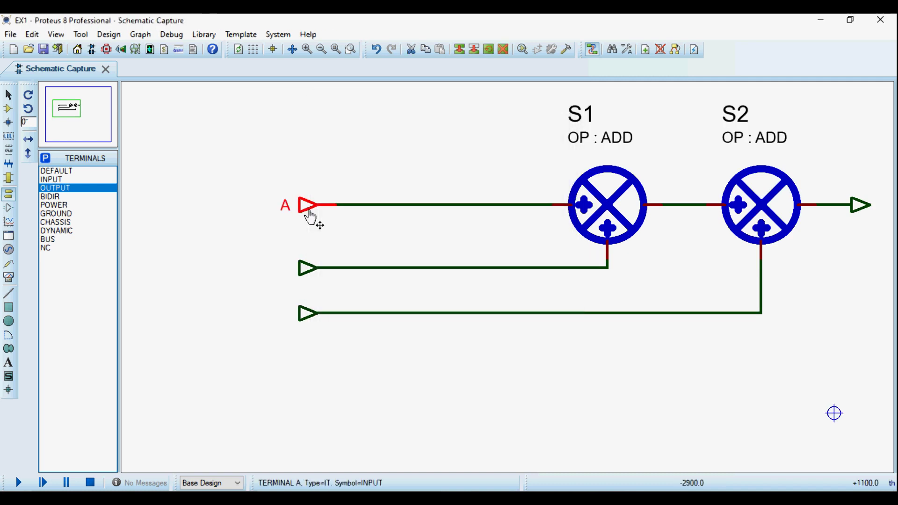
double_click(305, 269)
text(B)
key(Return)
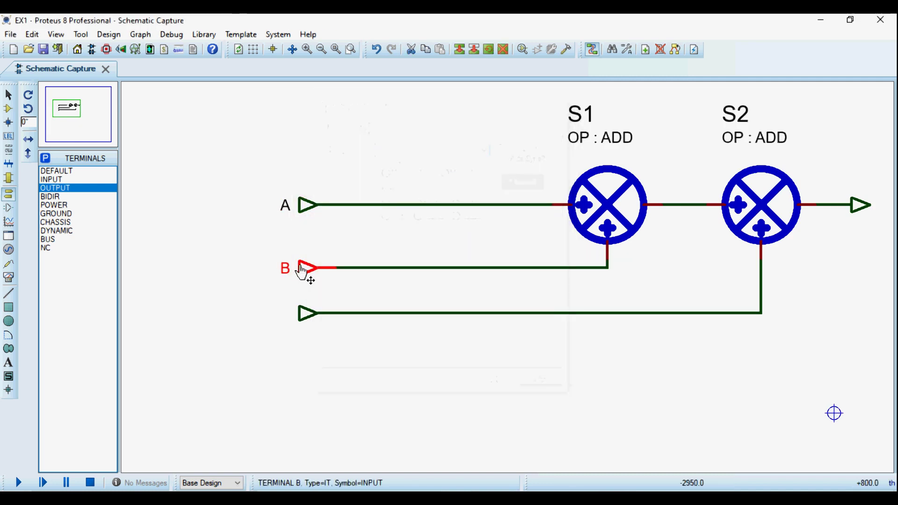
double_click(301, 315)
text(C)
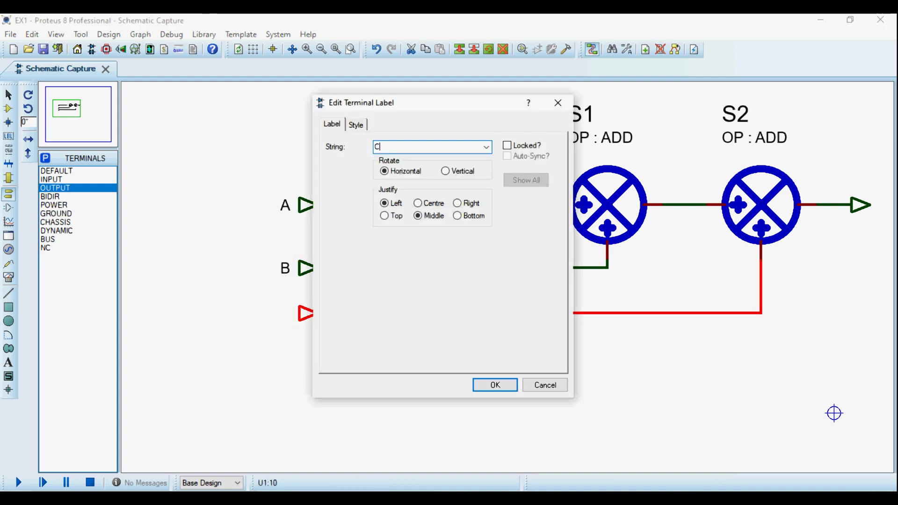
key(Return)
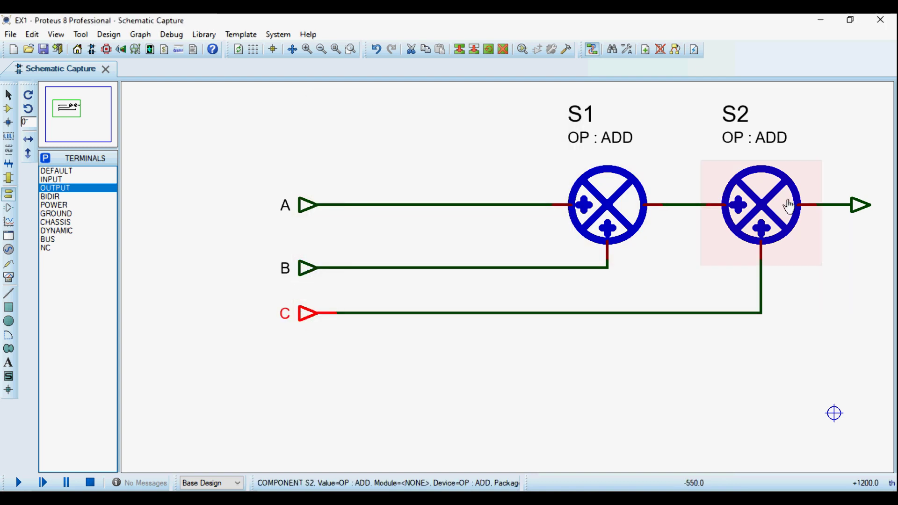
Step: Label the output terminal O
double_click(857, 210)
text(O)
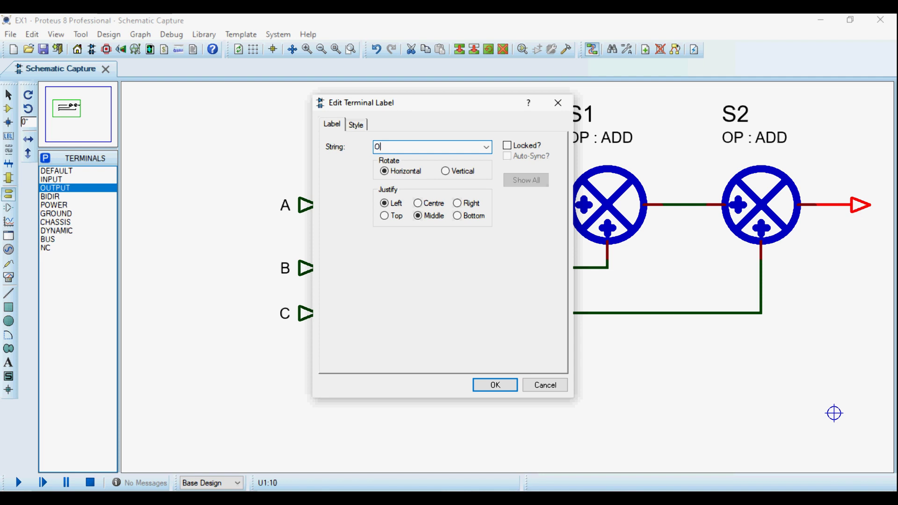
key(Return)
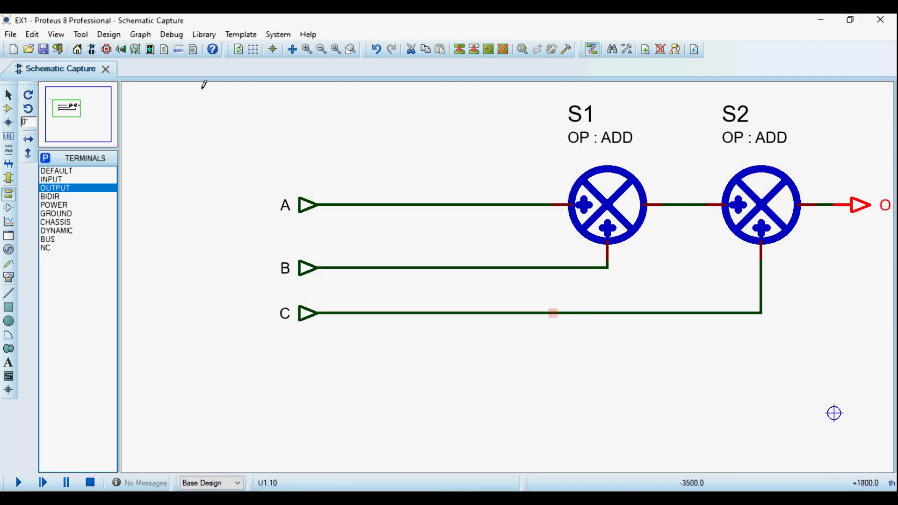
scroll(442, 272, down, 2)
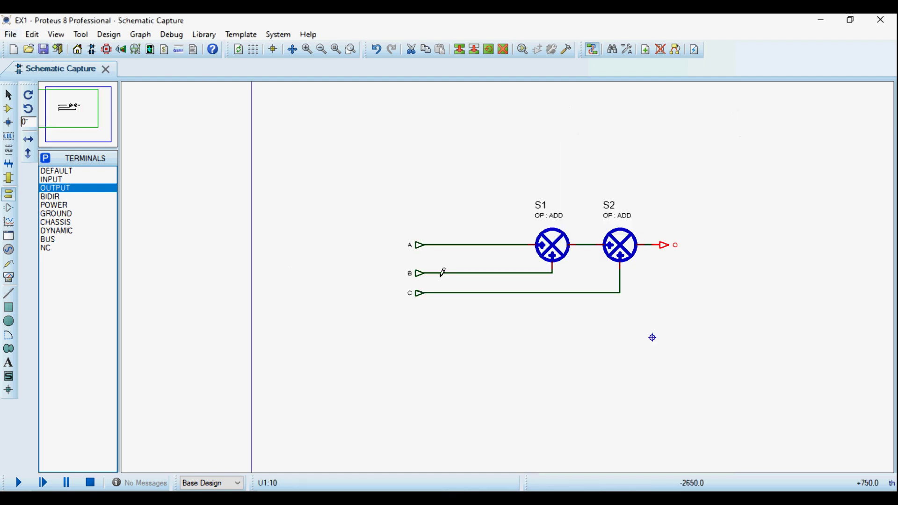
scroll(588, 301, up, 2)
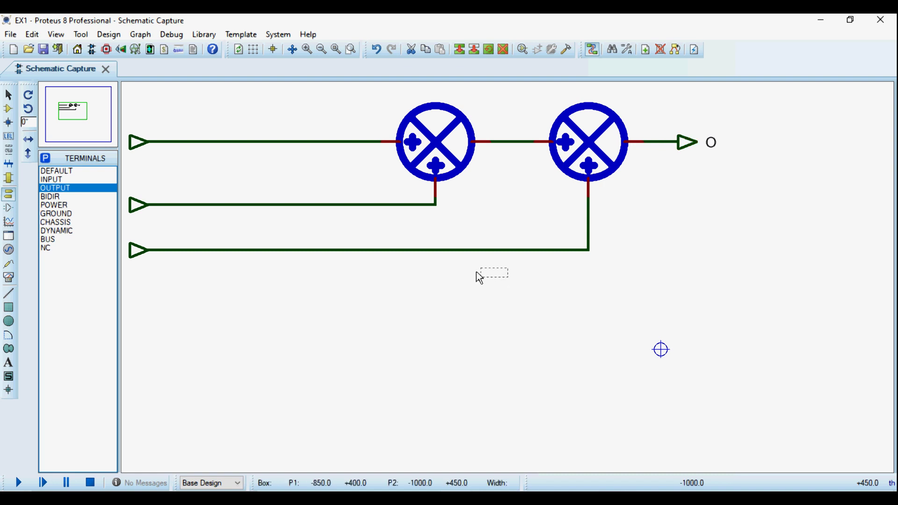
right_click(552, 286)
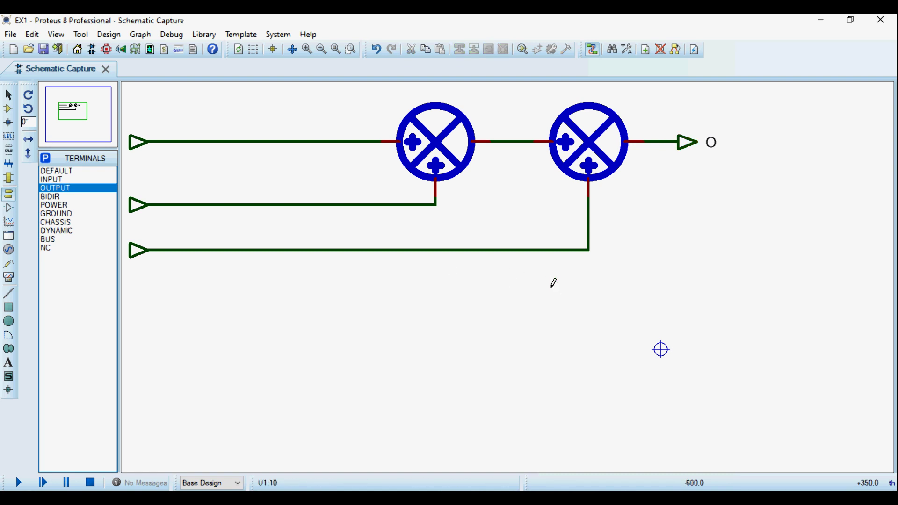
scroll(514, 278, down, 1)
scroll(453, 187, up, 1)
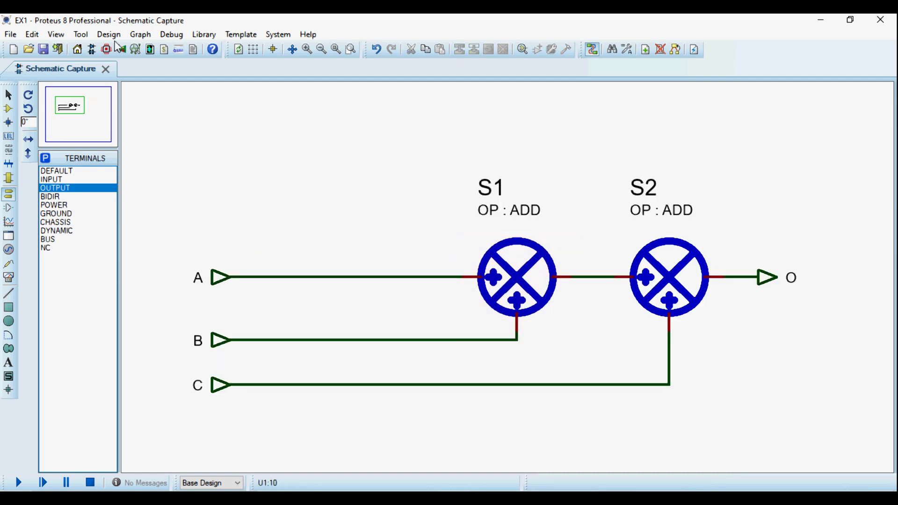
click(108, 34)
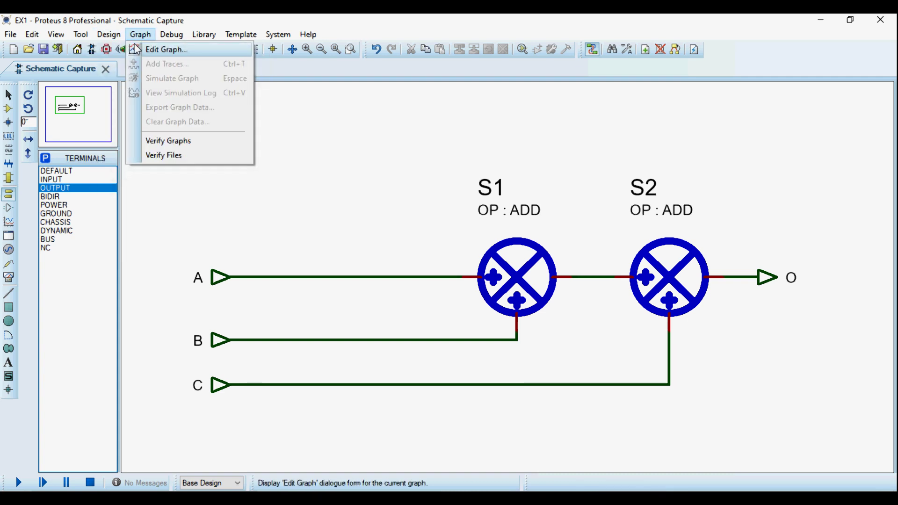
click(140, 49)
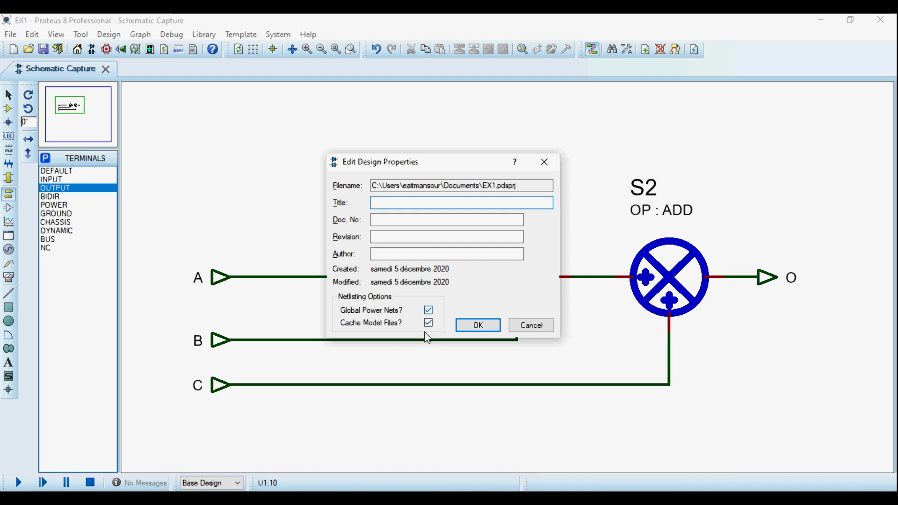
click(477, 325)
Step: Enable the External .MOD file option in the child sheet's properties and exit to the parent sheet
click(109, 35)
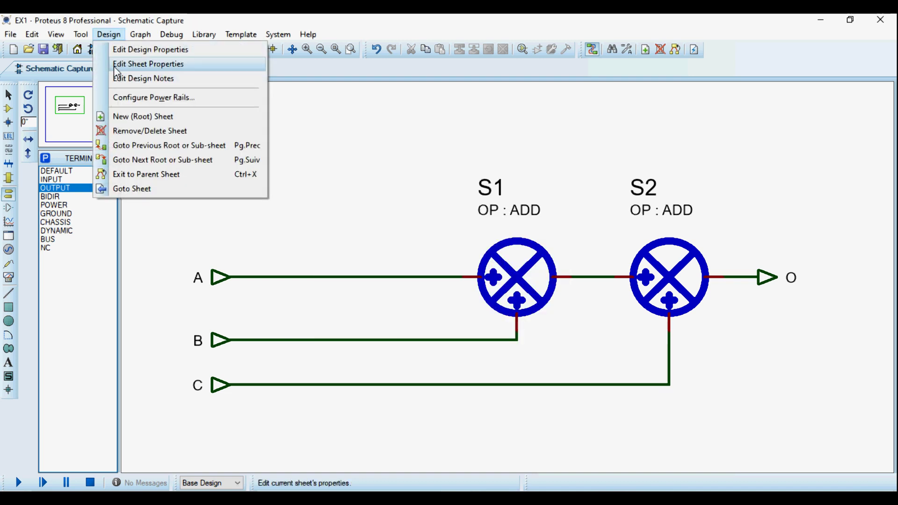
click(138, 64)
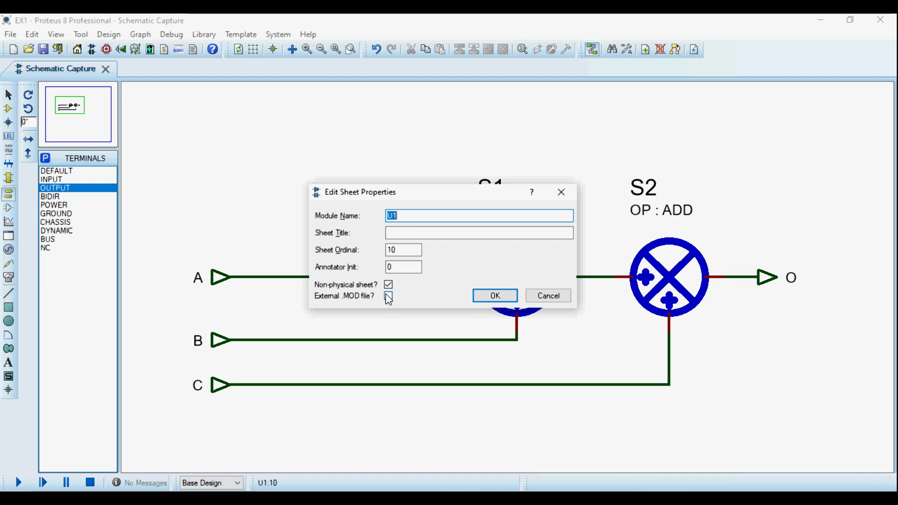
click(388, 297)
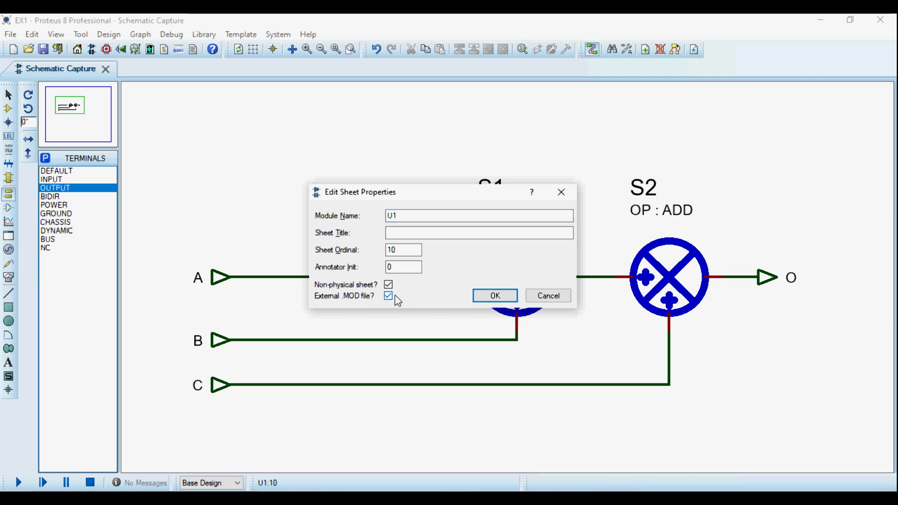
click(487, 296)
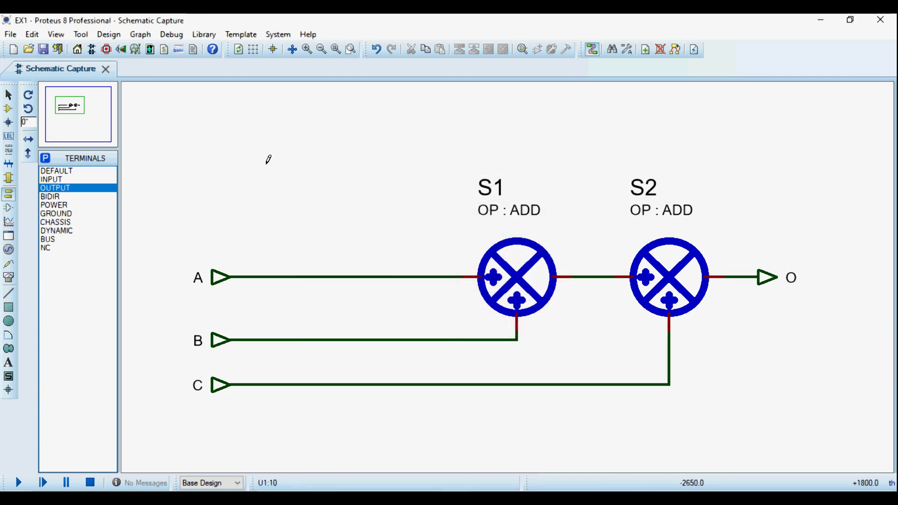
right_click(326, 162)
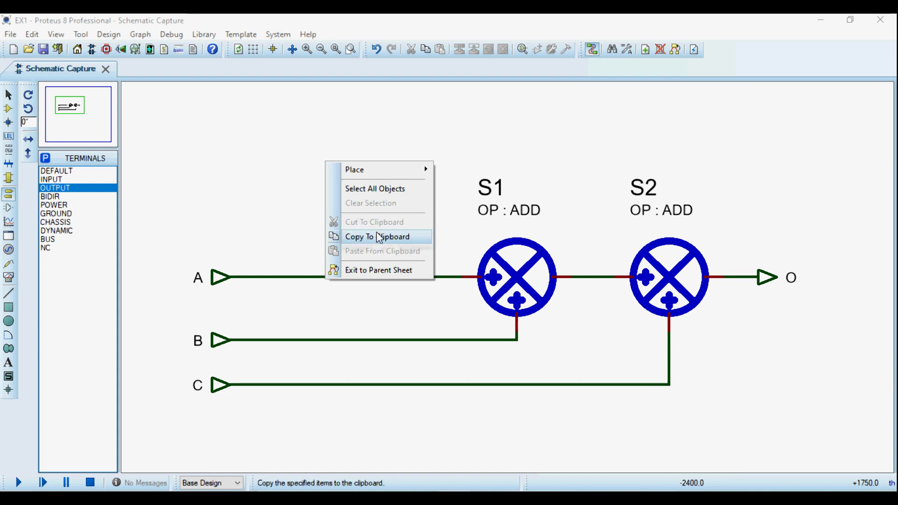
click(371, 270)
Step: Run Make Device on the ADD3V block with external module ADD3V and save it to the EHLIB library under Laplace Primitives
drag(594, 131, 440, 277)
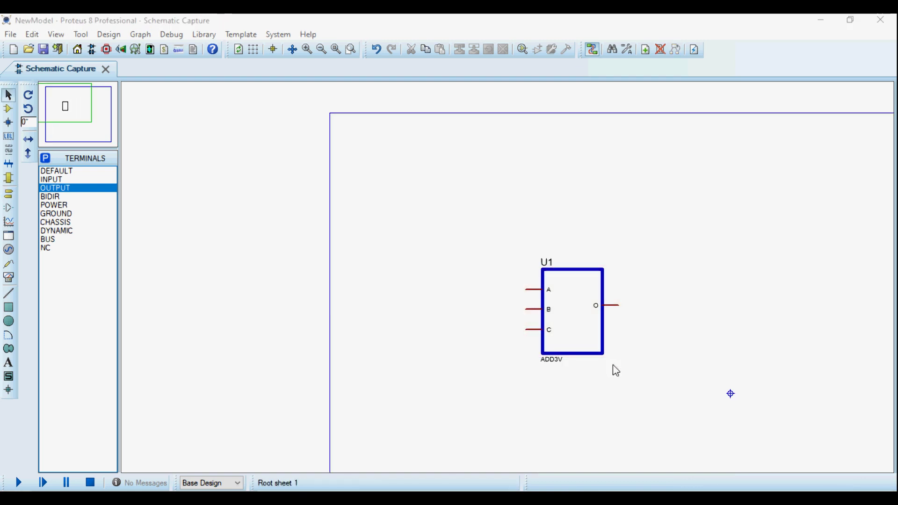
drag(499, 246, 662, 398)
right_click(566, 330)
click(610, 294)
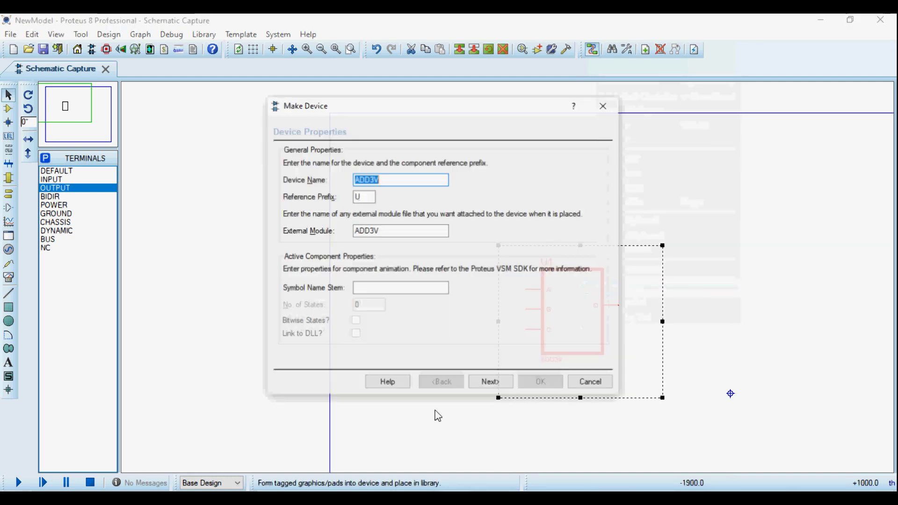
double_click(372, 231)
click(490, 383)
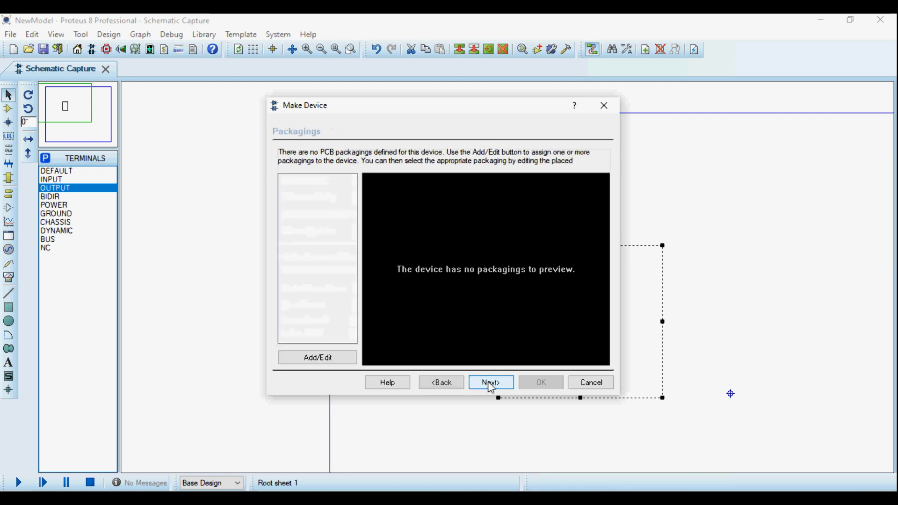
click(490, 384)
click(489, 383)
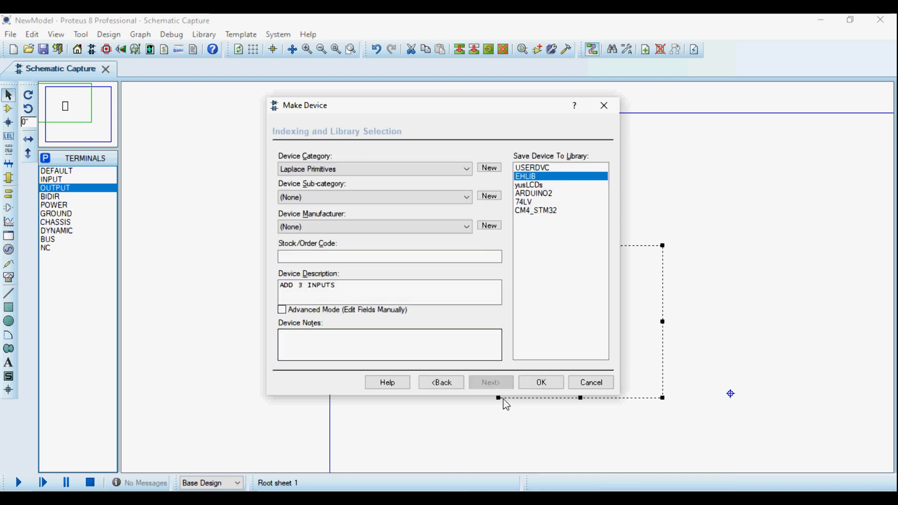
click(533, 382)
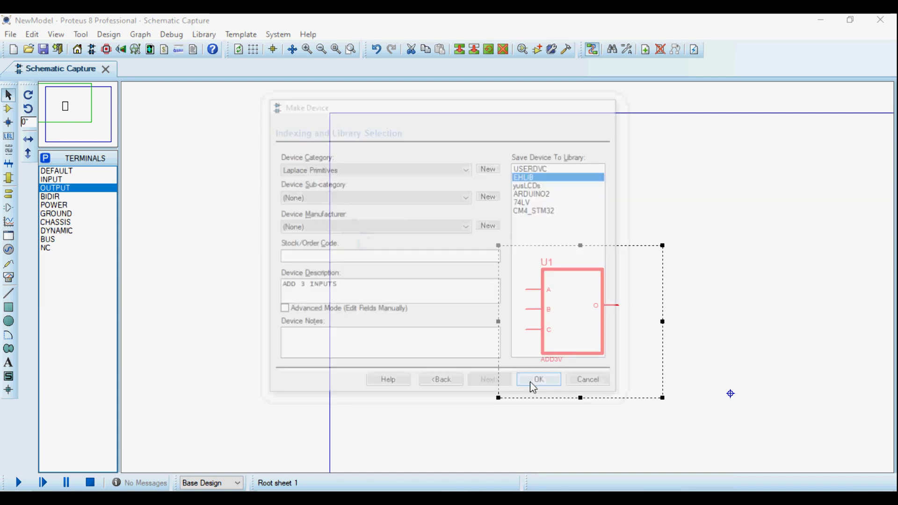
Step: Confirm updating all instances of ADD3V from the library and delete the original block from the root sheet
click(417, 271)
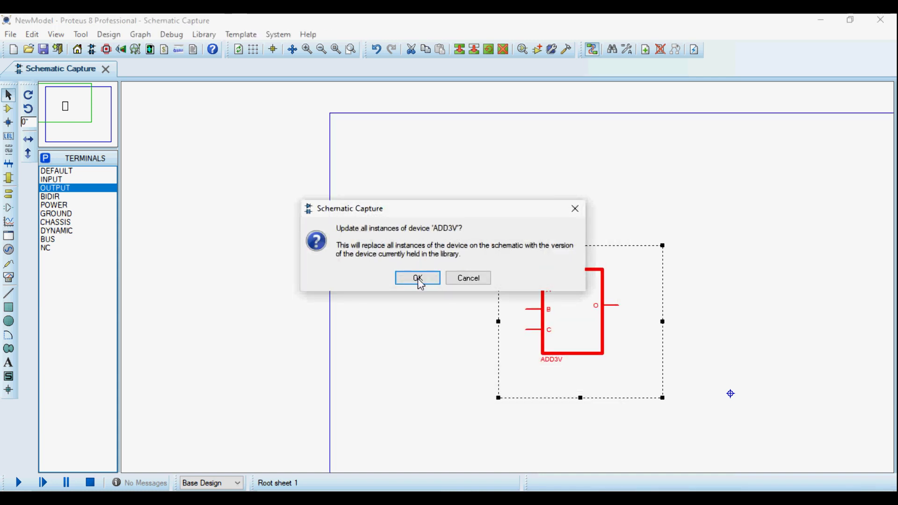
click(417, 277)
drag(422, 218, 715, 388)
key(Delete)
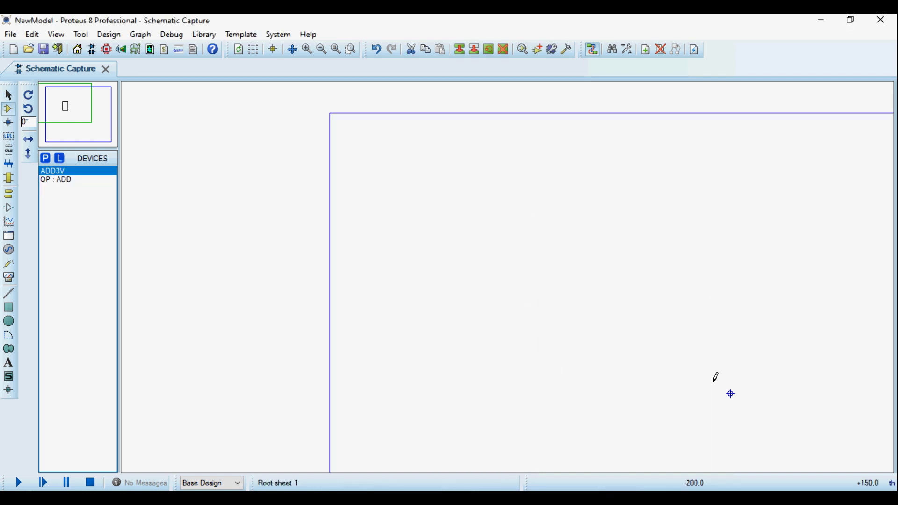
Step: Search the device library for ADD3V, pick it from EHLIB and place an instance on the root sheet
click(45, 158)
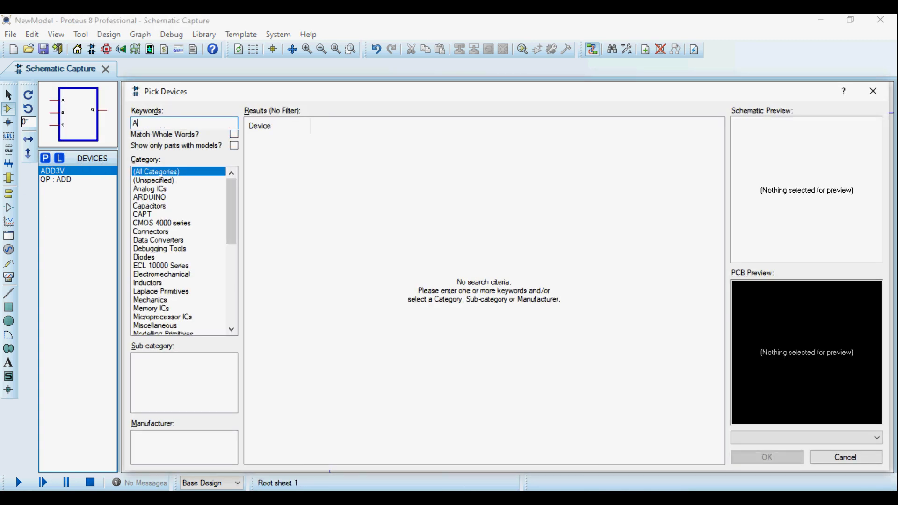
text(ADD3V)
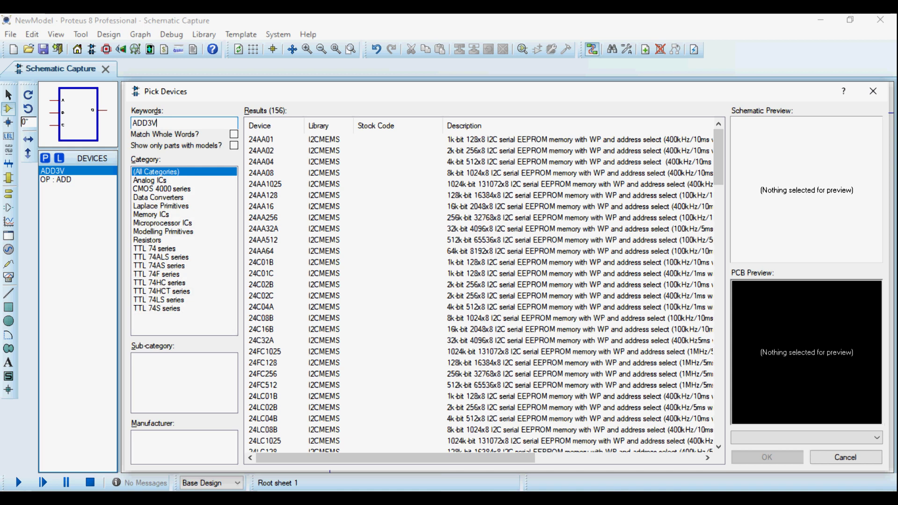
click(344, 140)
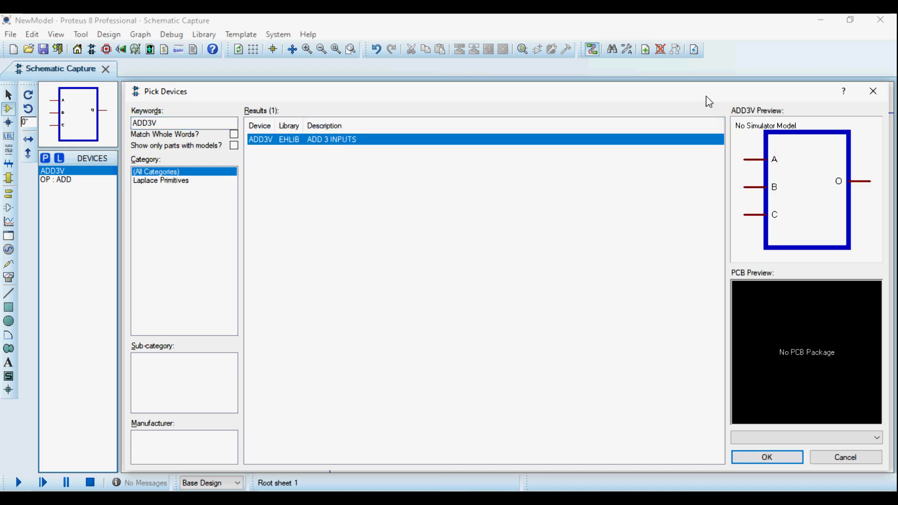
click(873, 91)
click(441, 299)
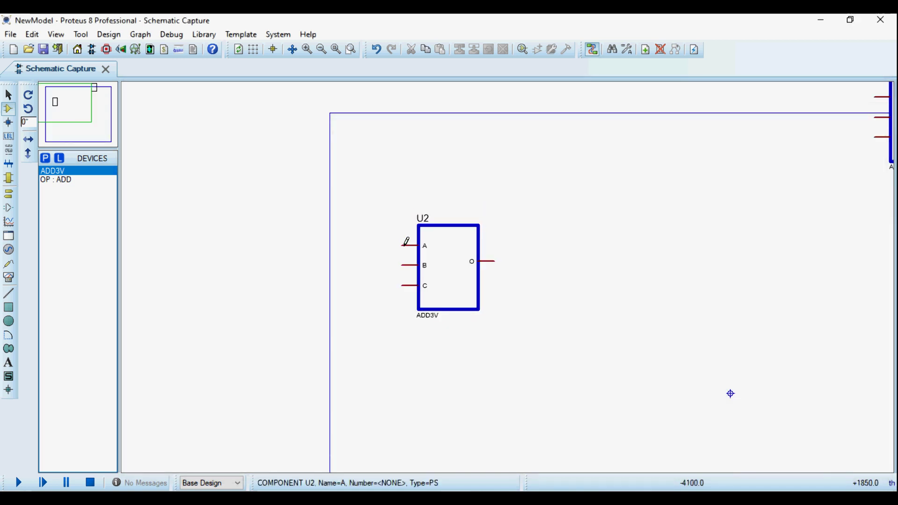
Step: Open the child sheet of the placed ADD3V and inspect the adder circuit attached to it
right_click(441, 301)
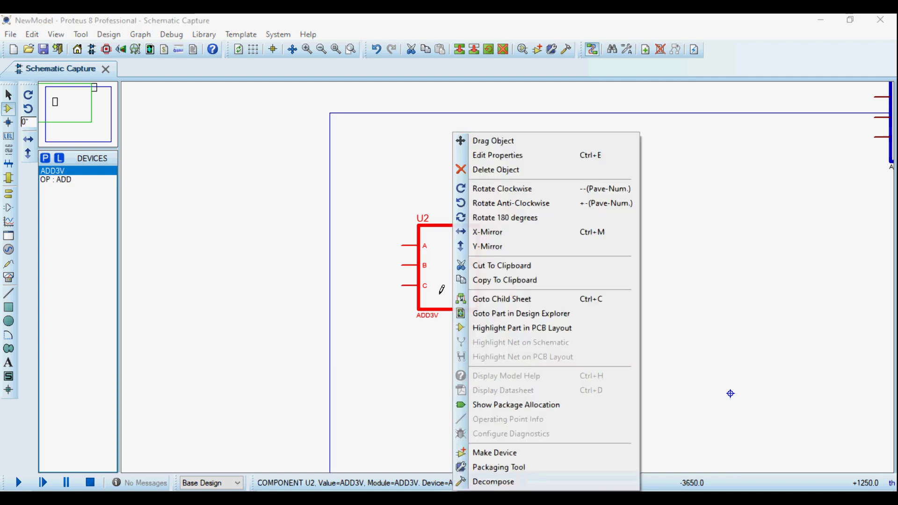
click(483, 299)
scroll(489, 271, up, 3)
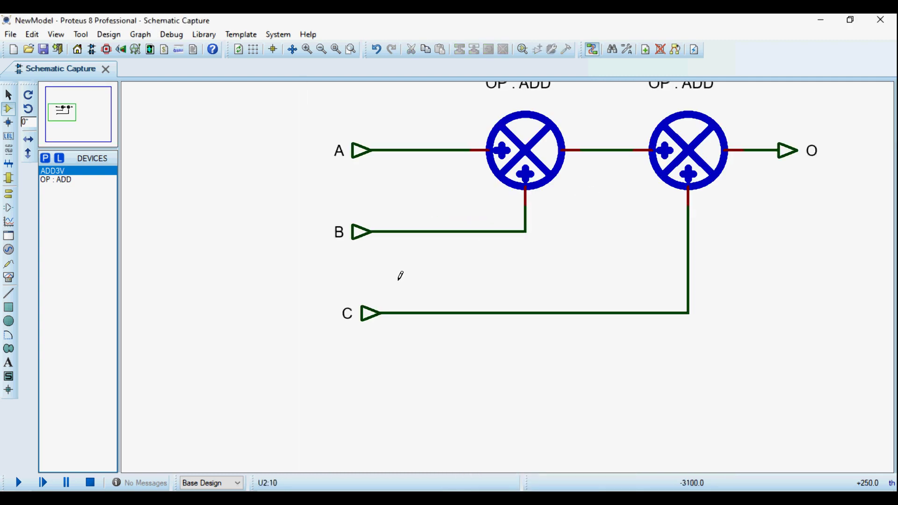
scroll(401, 275, down, 2)
scroll(528, 253, up, 3)
scroll(509, 273, down, 2)
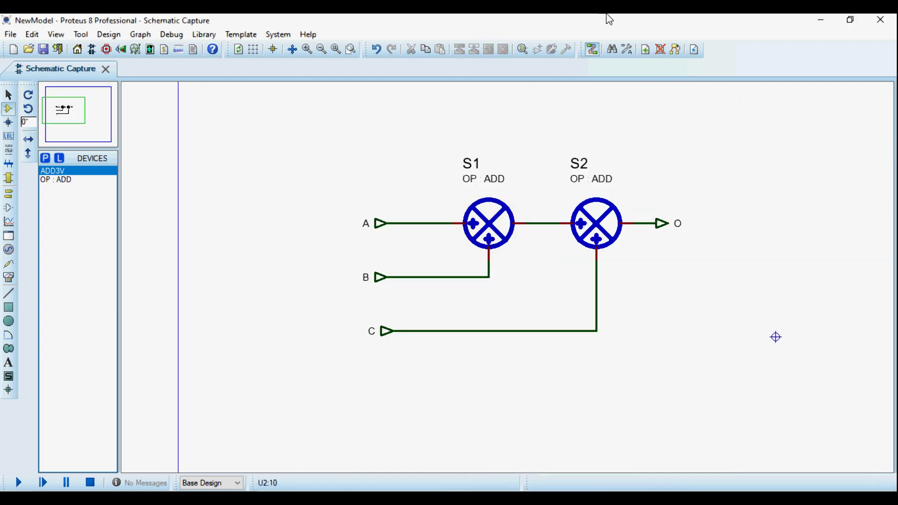
Step: Close Proteus without saving the changes to the current project
click(880, 21)
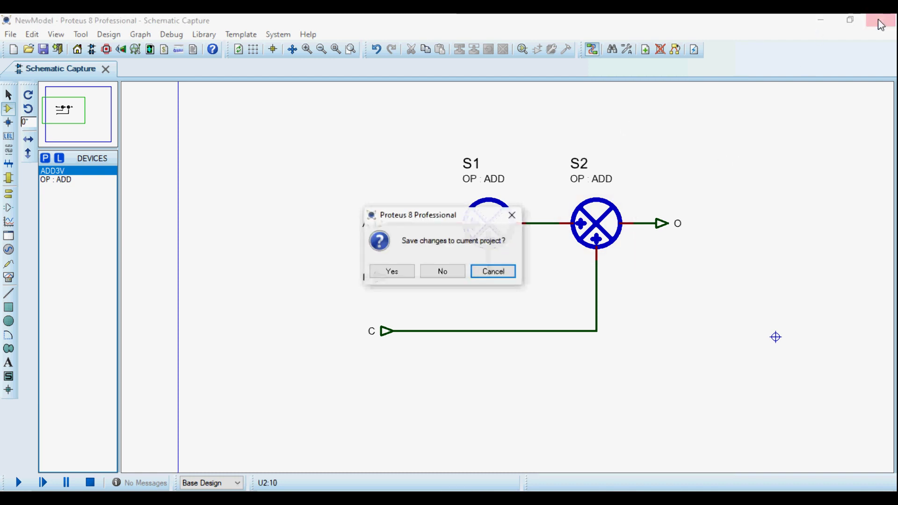
click(442, 271)
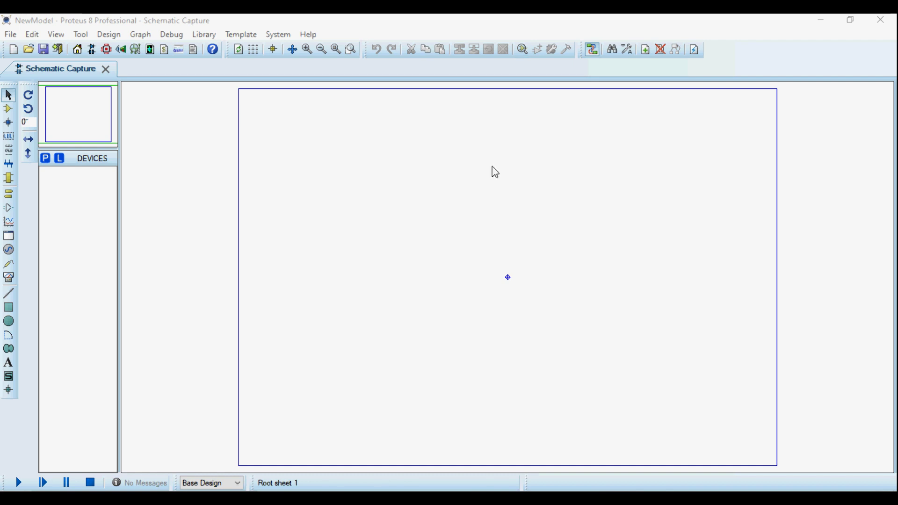
Step: Search the device library for add3v, pick the EHLIB part and place one on the blank root sheet
click(44, 158)
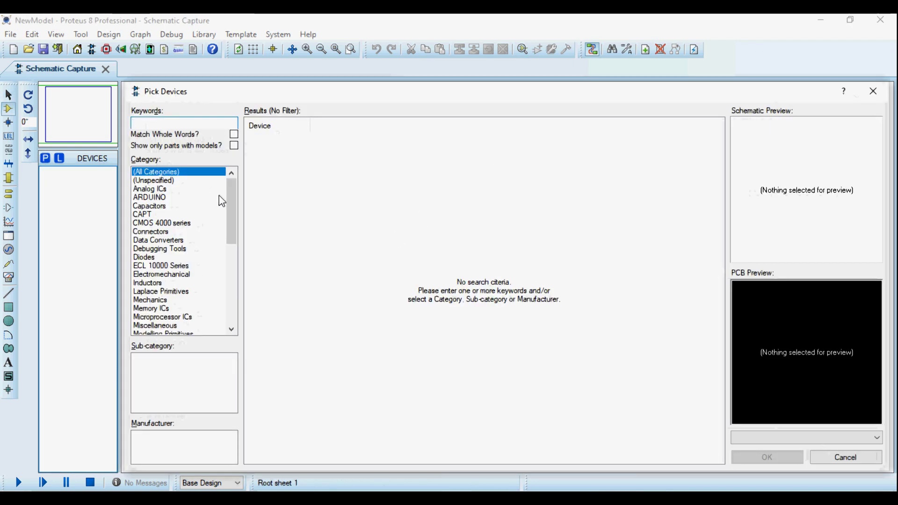
text(a)
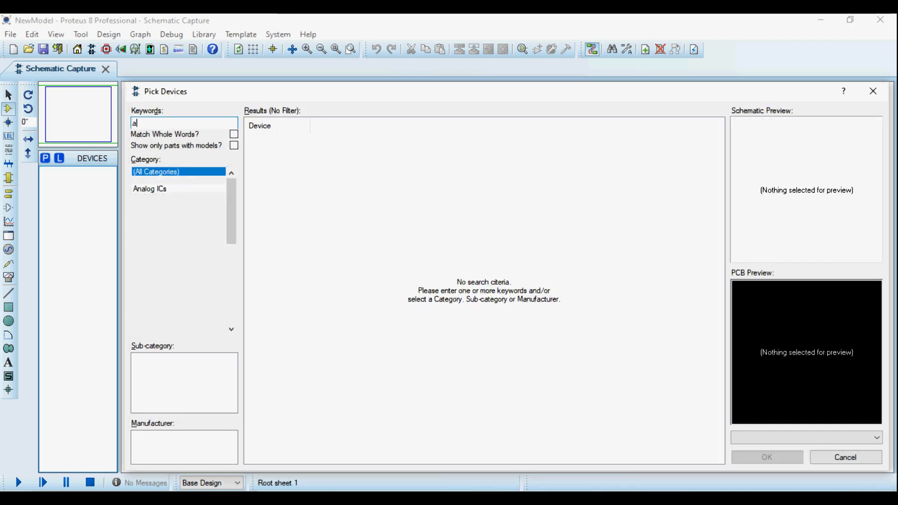
text(dd3v)
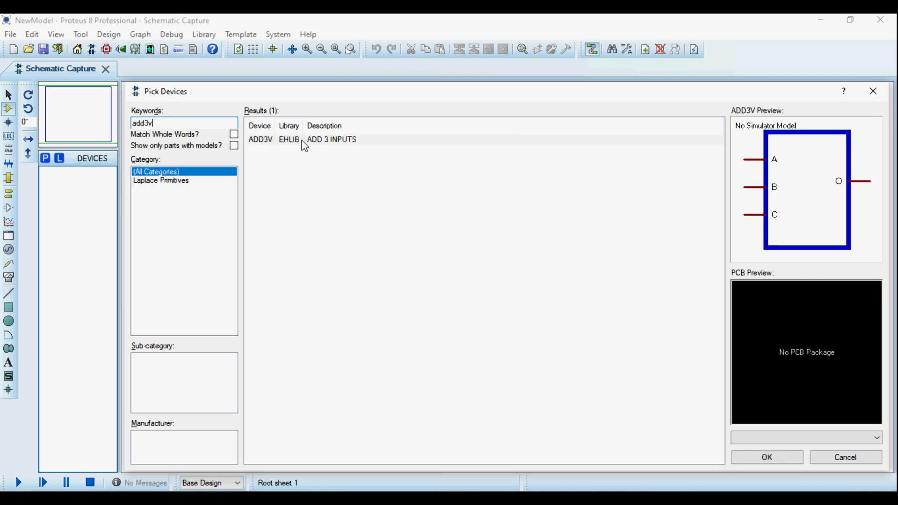
double_click(302, 140)
click(873, 91)
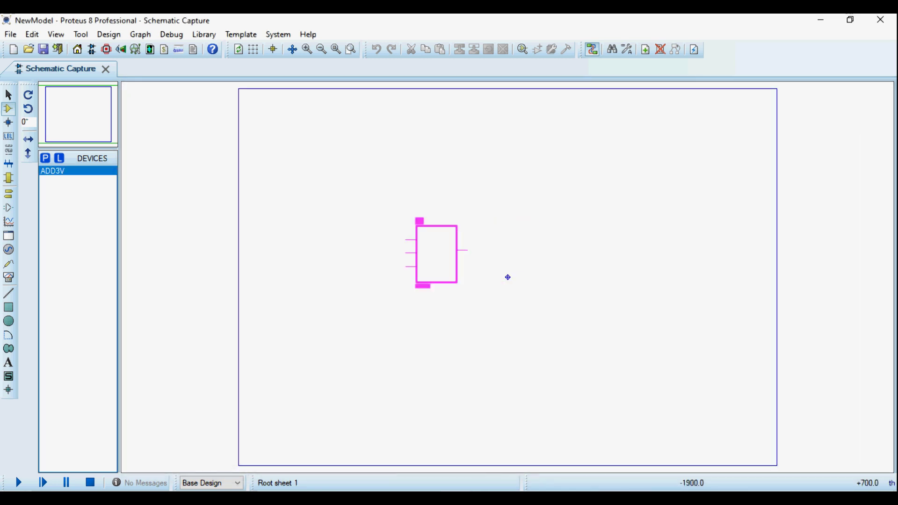
click(378, 238)
scroll(509, 275, up, 2)
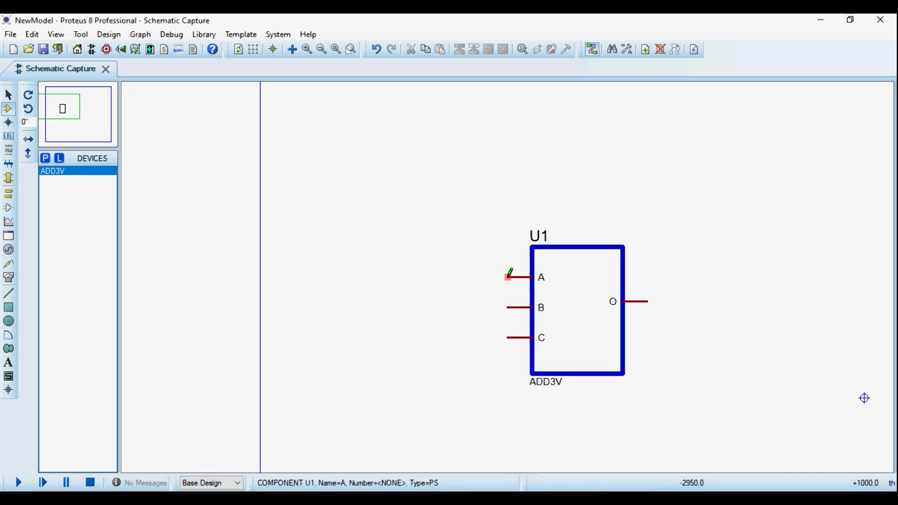
Step: Review the design properties and the root sheet's properties
click(116, 34)
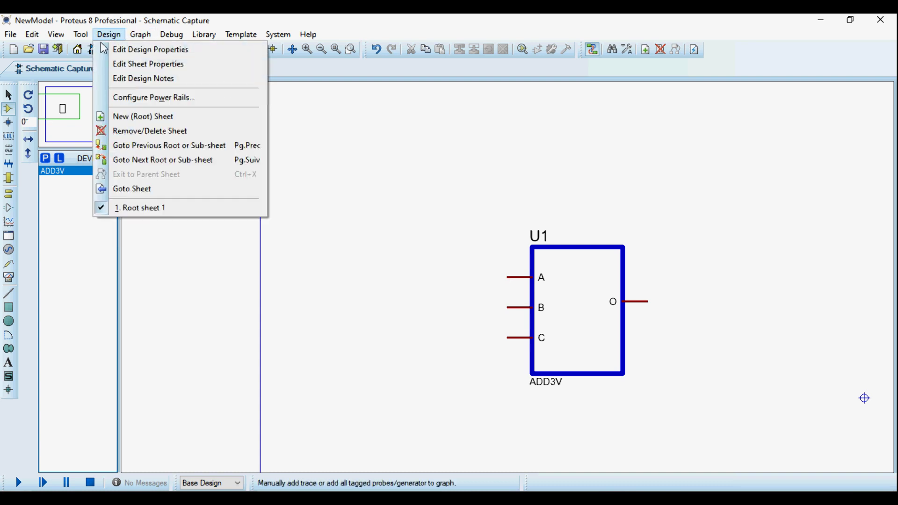
click(112, 49)
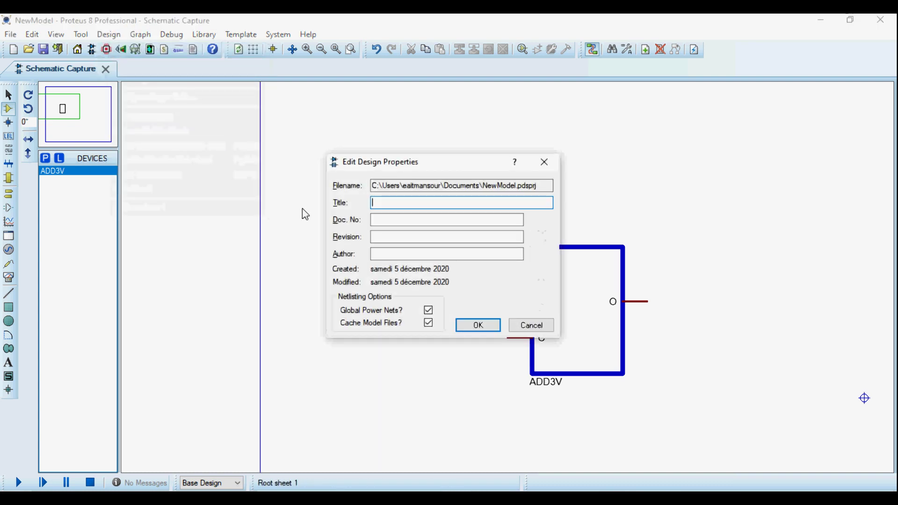
click(471, 329)
click(109, 35)
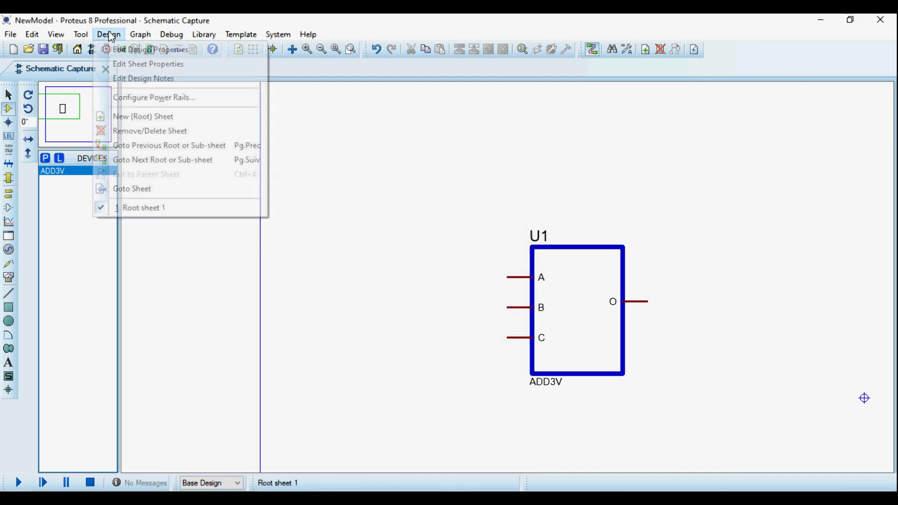
click(135, 66)
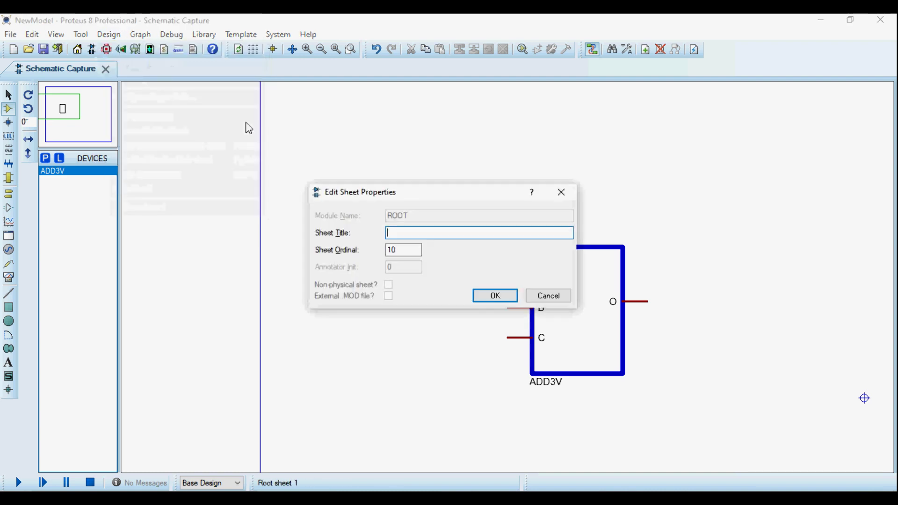
click(487, 296)
Step: Examine the component properties of the placed ADD3V, including its hierarchy module setting
click(567, 285)
click(567, 284)
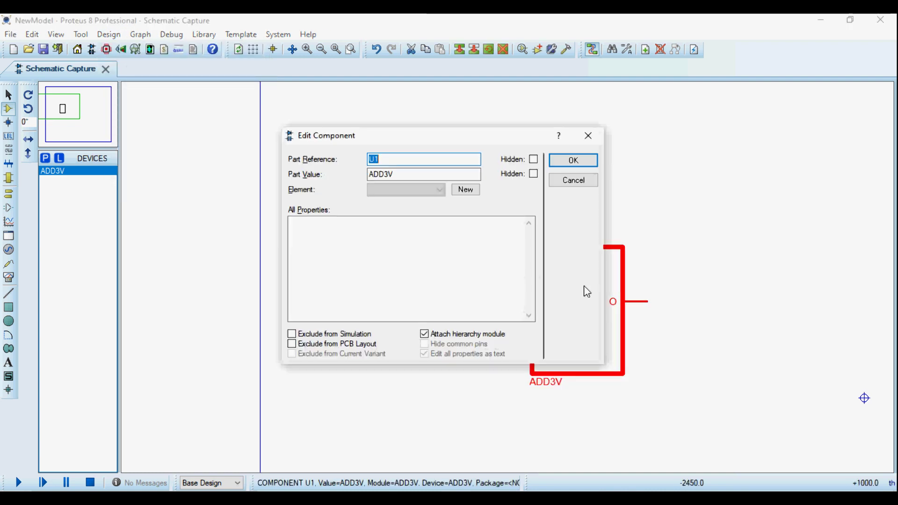
click(590, 135)
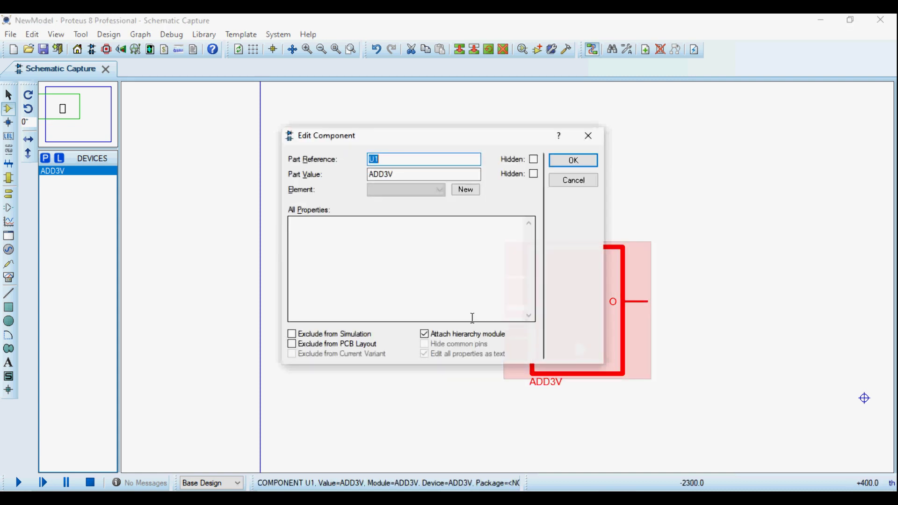
click(574, 160)
Step: Go to the child sheet of the placed ADD3V and examine its two-adder circuit and terminals A, B, C and O
right_click(556, 290)
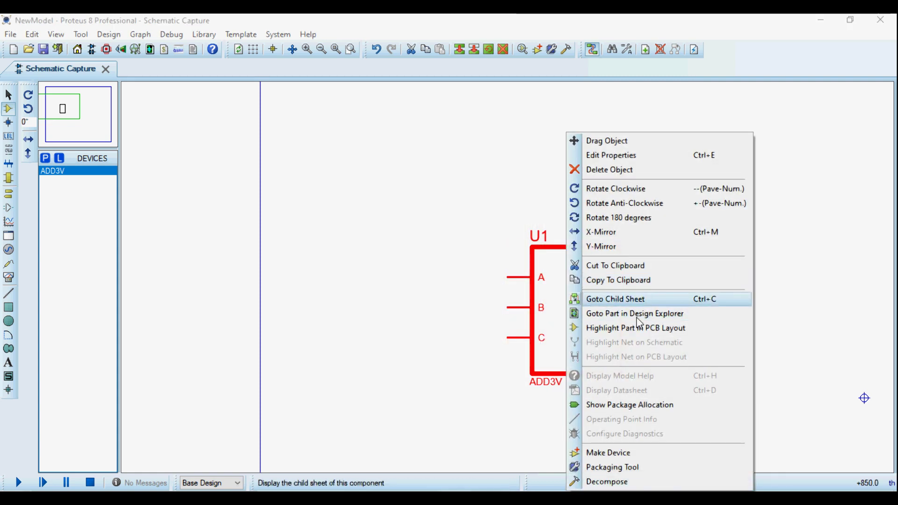
click(608, 306)
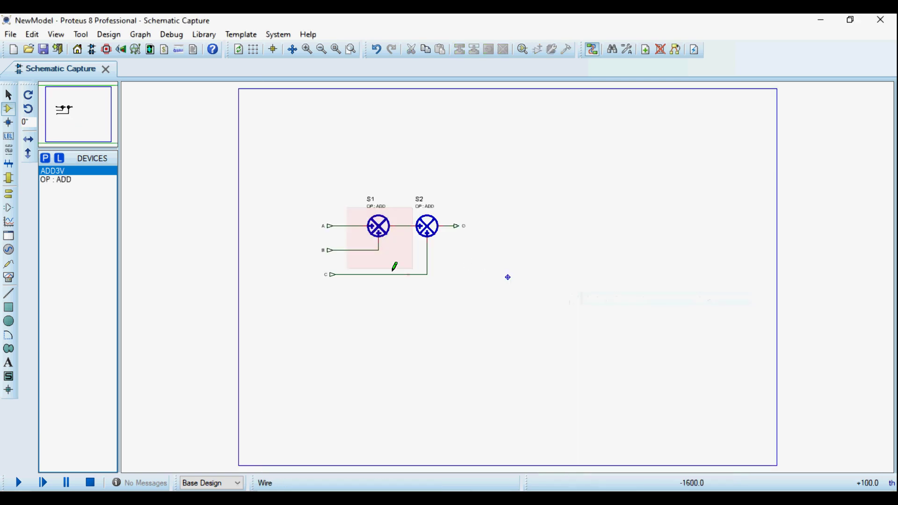
scroll(508, 276, down, 3)
scroll(524, 234, up, 4)
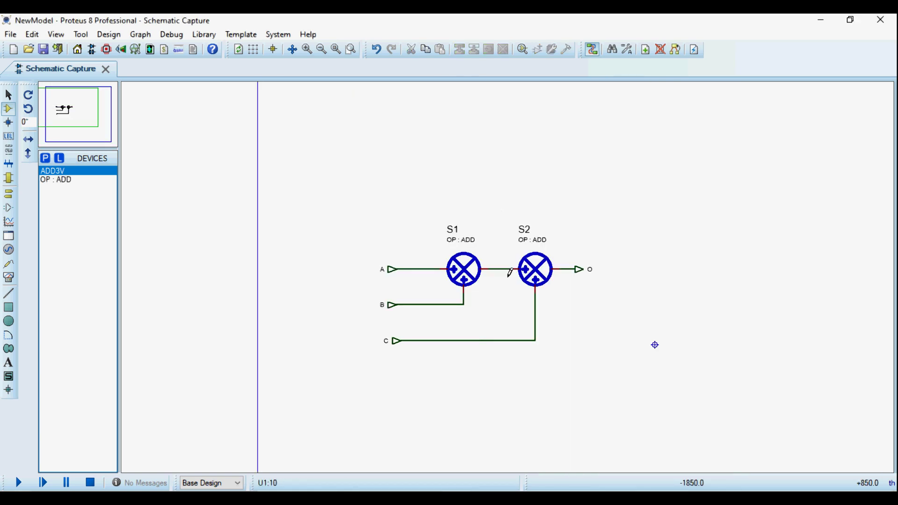
scroll(508, 276, down, 4)
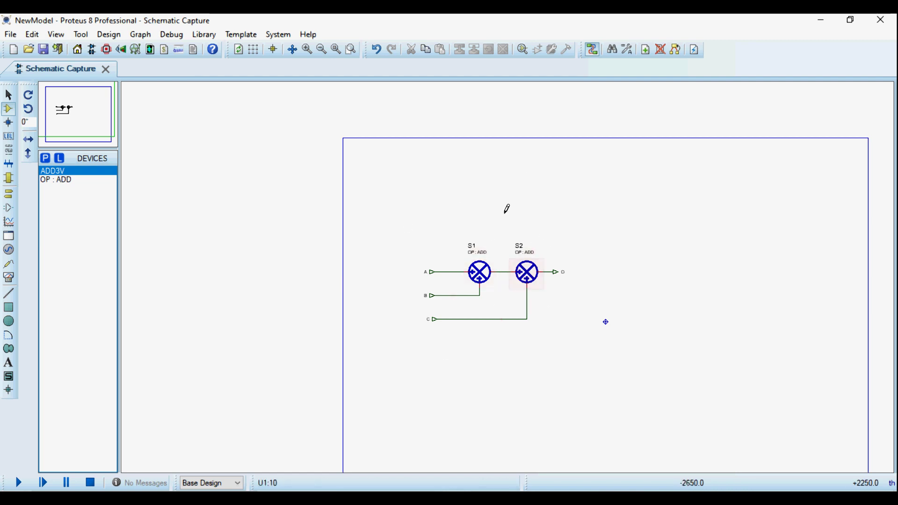
scroll(555, 286, up, 3)
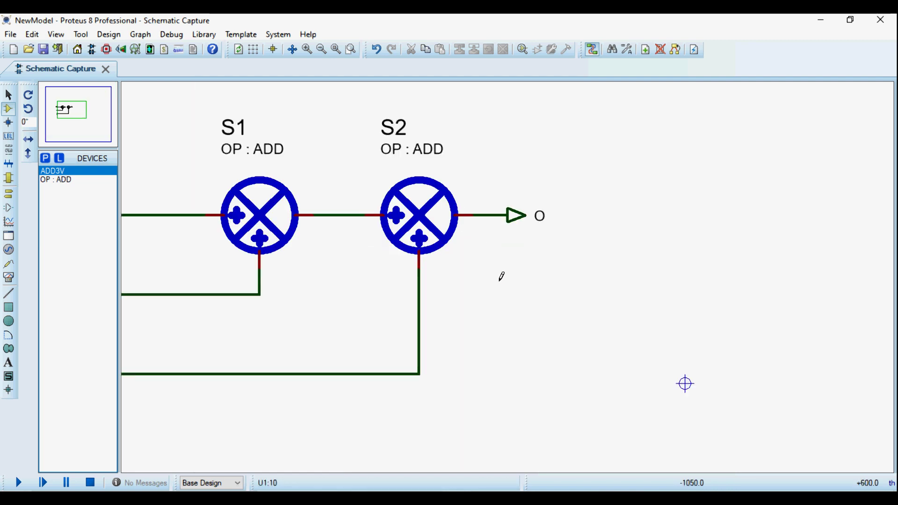
scroll(501, 276, down, 2)
scroll(510, 269, up, 2)
scroll(509, 269, down, 2)
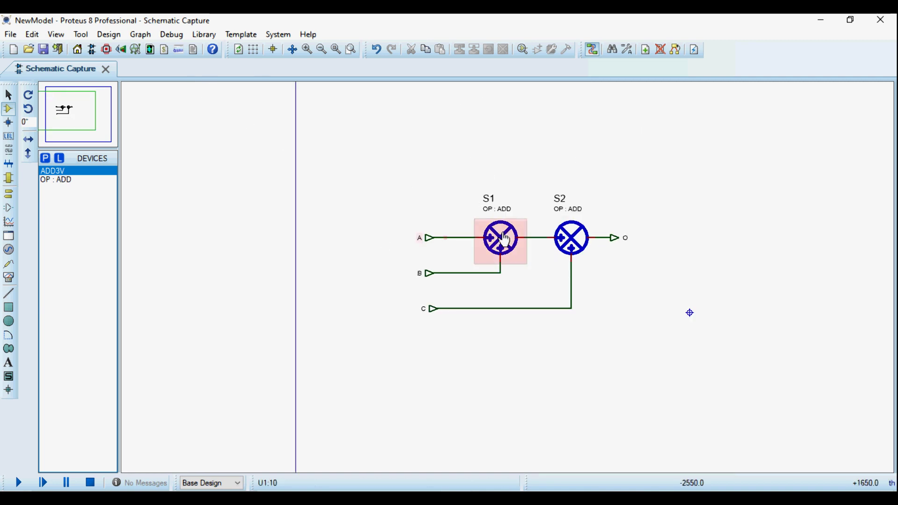
Step: Review the design properties and the child sheet's properties, including its module name and External .MOD file option
click(100, 34)
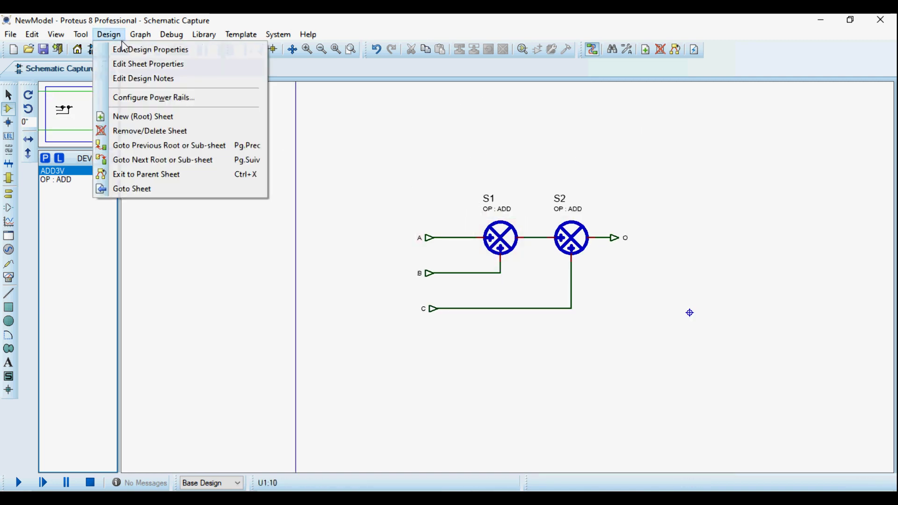
click(117, 49)
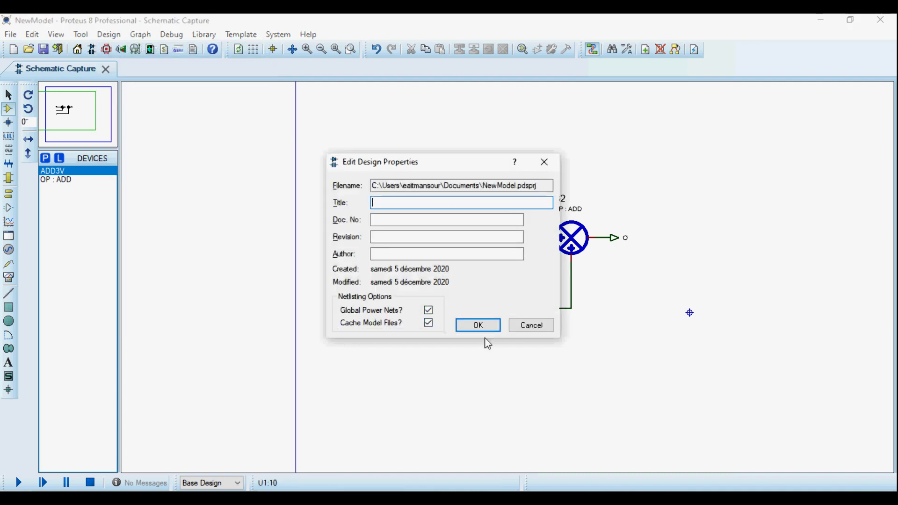
click(479, 324)
click(110, 34)
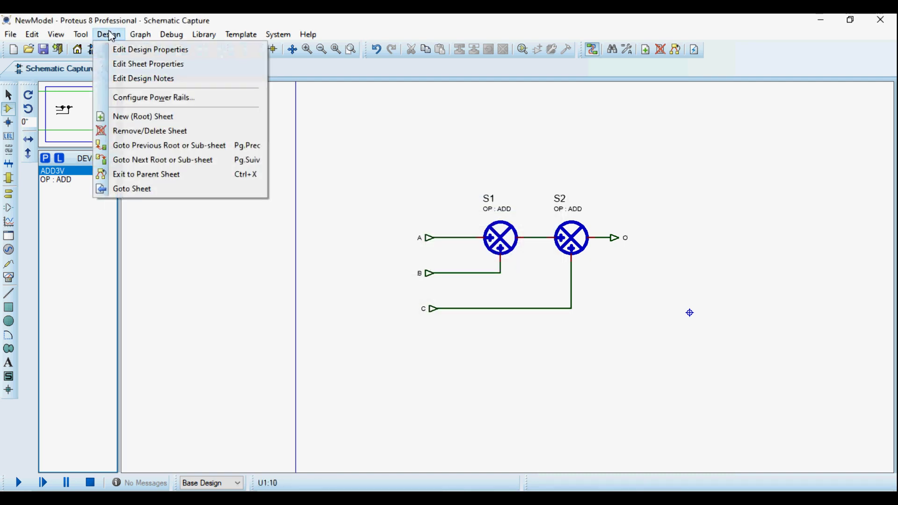
click(150, 62)
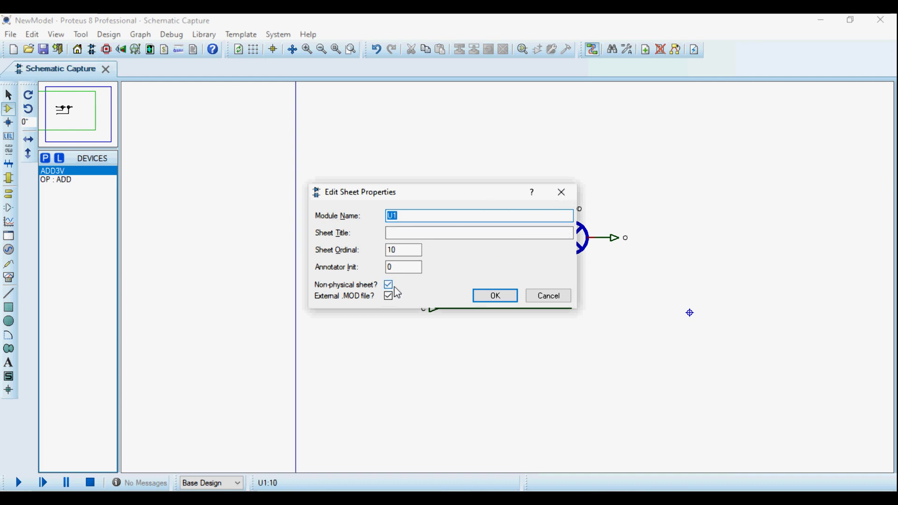
click(473, 299)
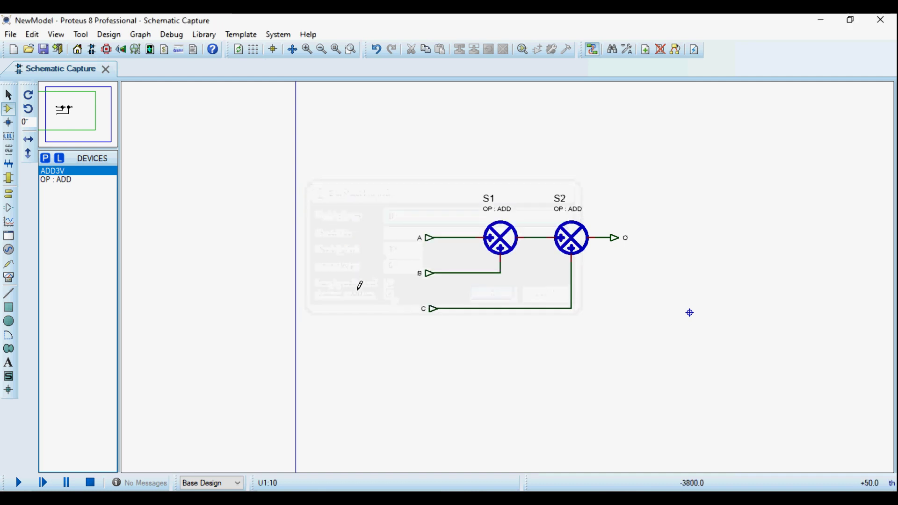
Step: Return to the root sheet and review the Make Device properties of the placed ADD3V, including its external module name
right_click(387, 206)
click(399, 314)
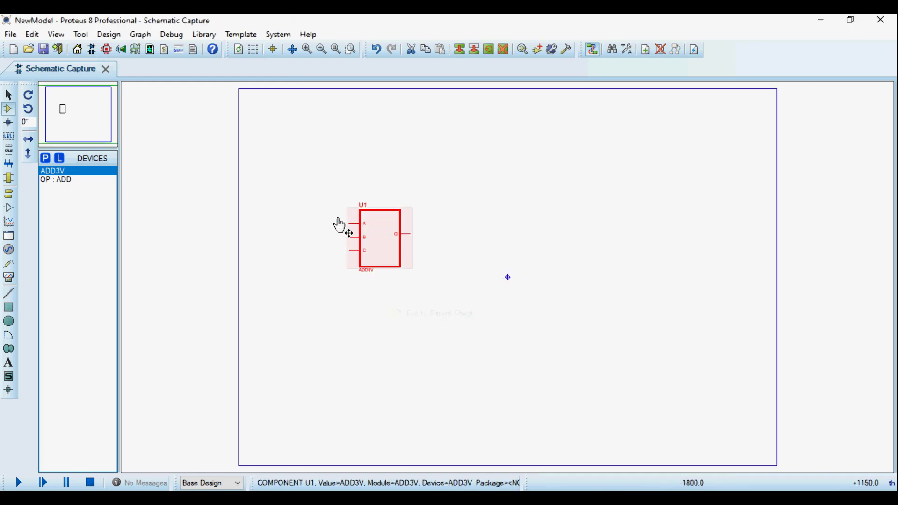
drag(303, 188, 445, 336)
right_click(392, 253)
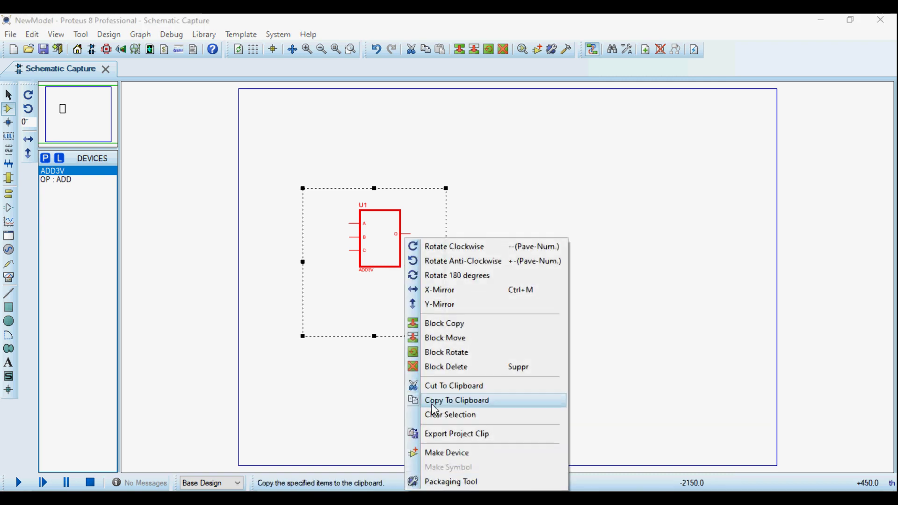
click(434, 453)
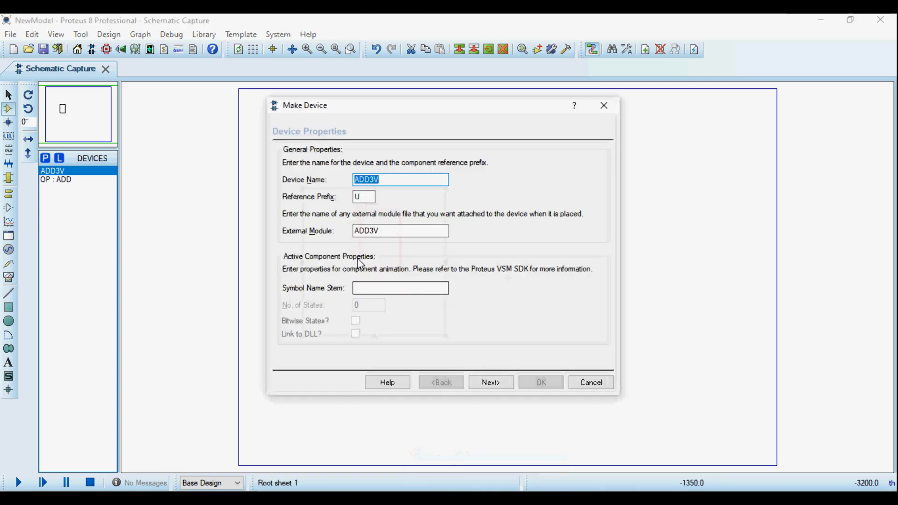
drag(370, 231, 374, 230)
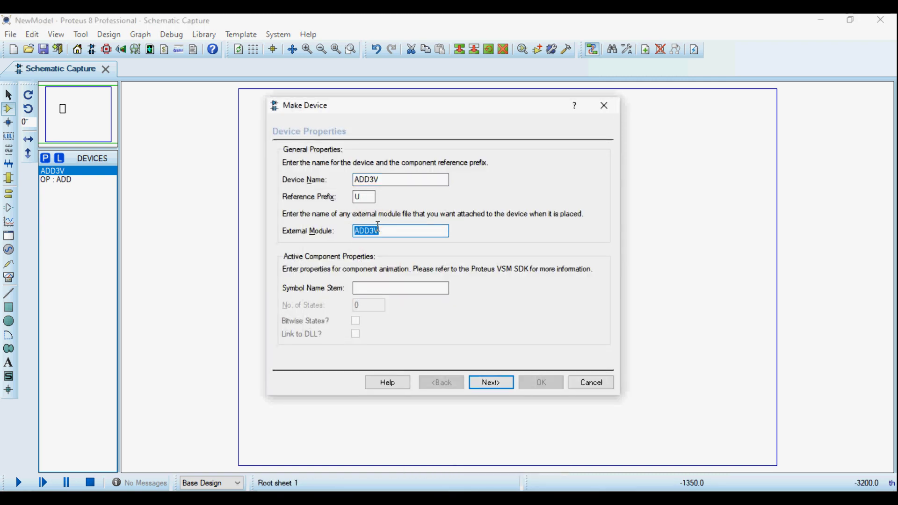
key(BackSpace)
click(373, 231)
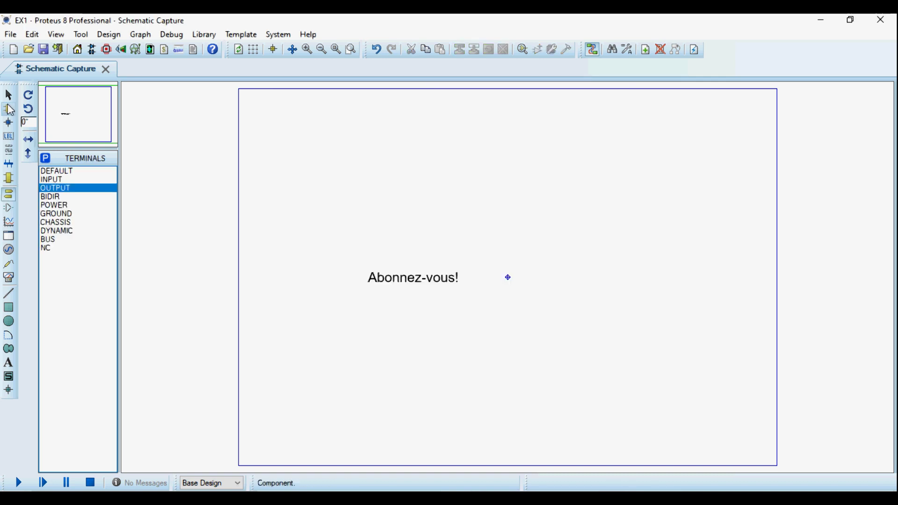
Step: Place an ADD3V device above the text in the EX1 schematic and move it closer to the sheet's left edge
click(8, 109)
click(52, 171)
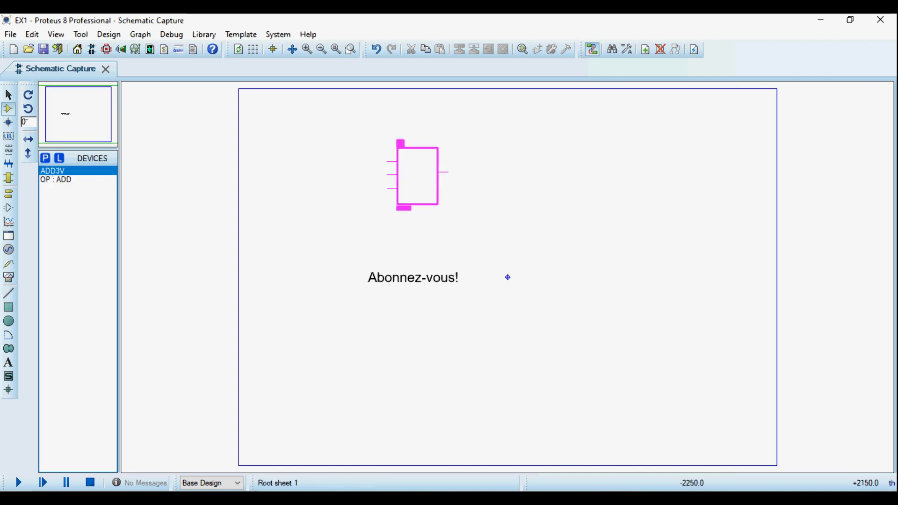
click(393, 176)
key(F6)
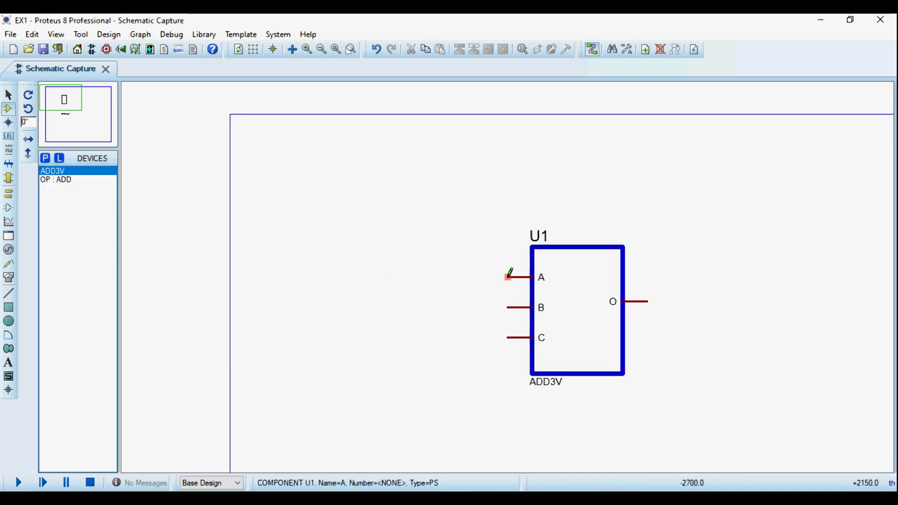
click(590, 304)
drag(590, 305, 426, 274)
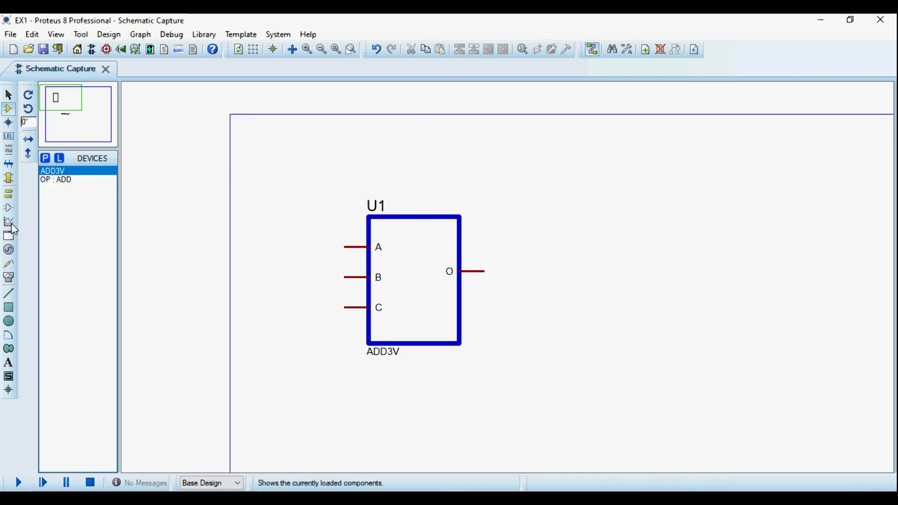
Step: Place three DC generators stacked to the left of the ADD3V's inputs
click(9, 263)
click(8, 250)
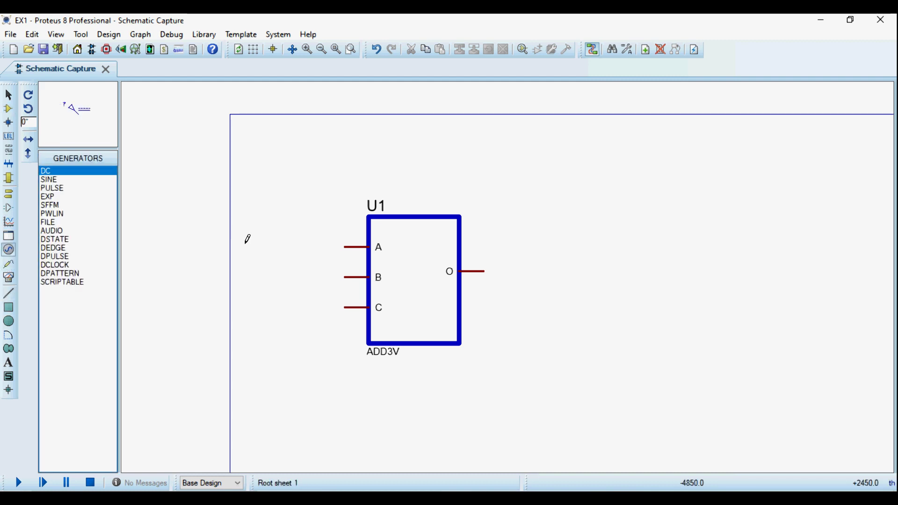
click(247, 238)
click(283, 221)
click(272, 276)
click(272, 276)
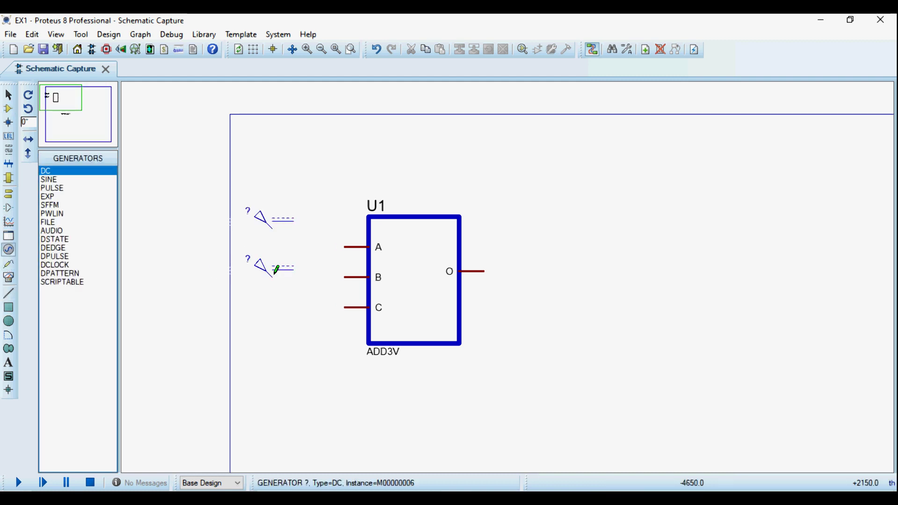
click(272, 344)
click(273, 344)
Step: Wire the three generators to inputs A, B and C of the ADD3V
click(273, 228)
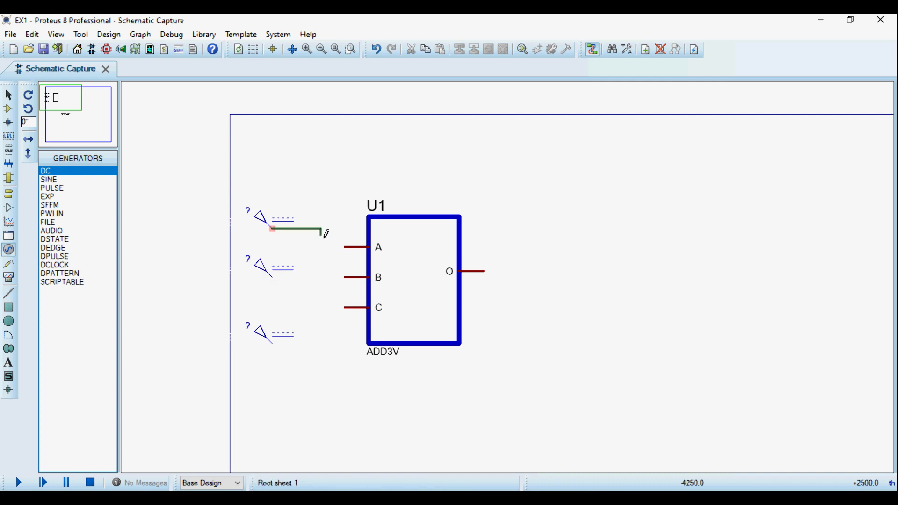
click(345, 245)
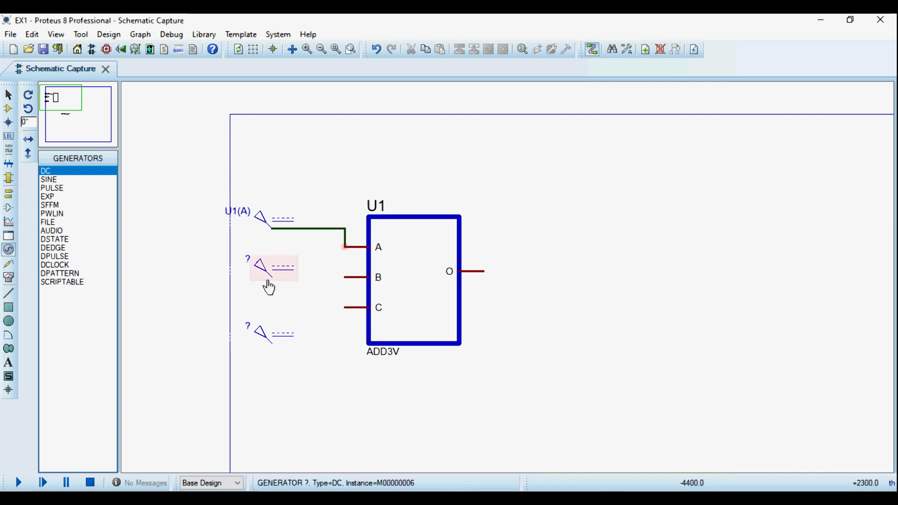
click(272, 276)
click(346, 277)
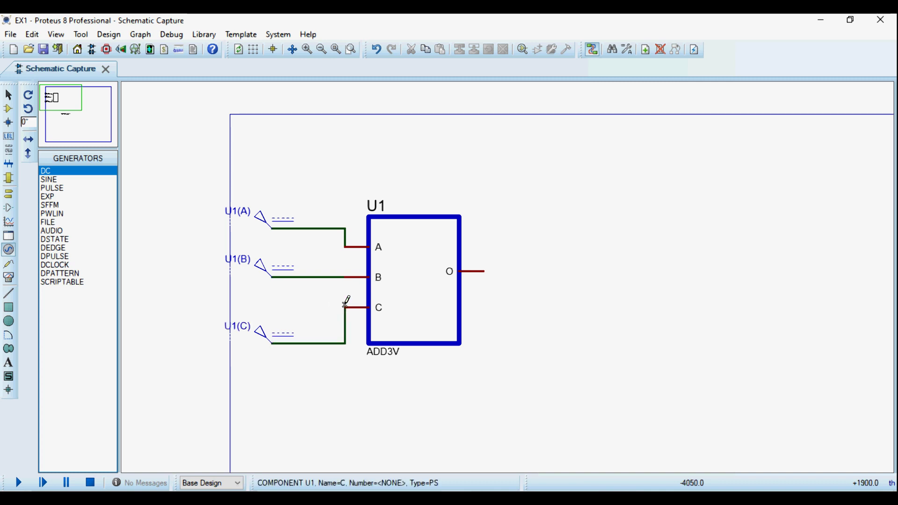
Step: Place a voltage probe beside the ADD3V's output and wire it to pin O
click(8, 270)
click(502, 270)
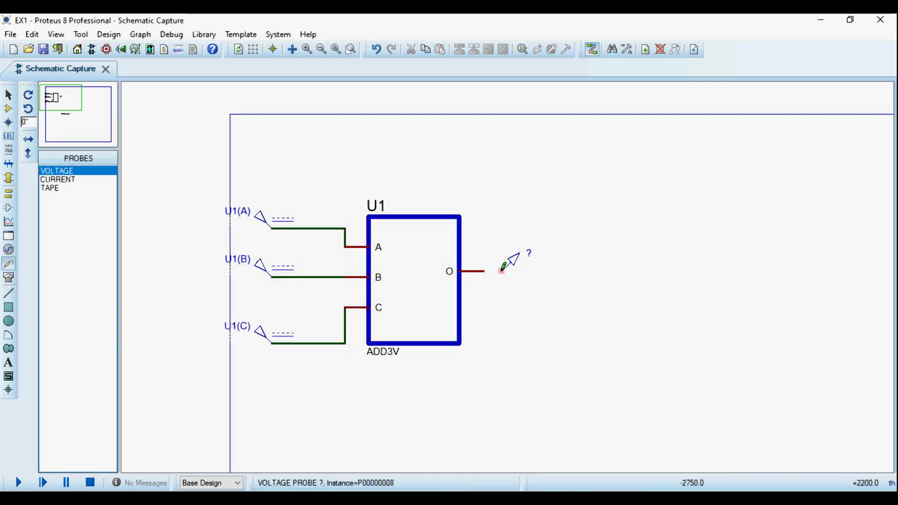
click(502, 270)
click(484, 272)
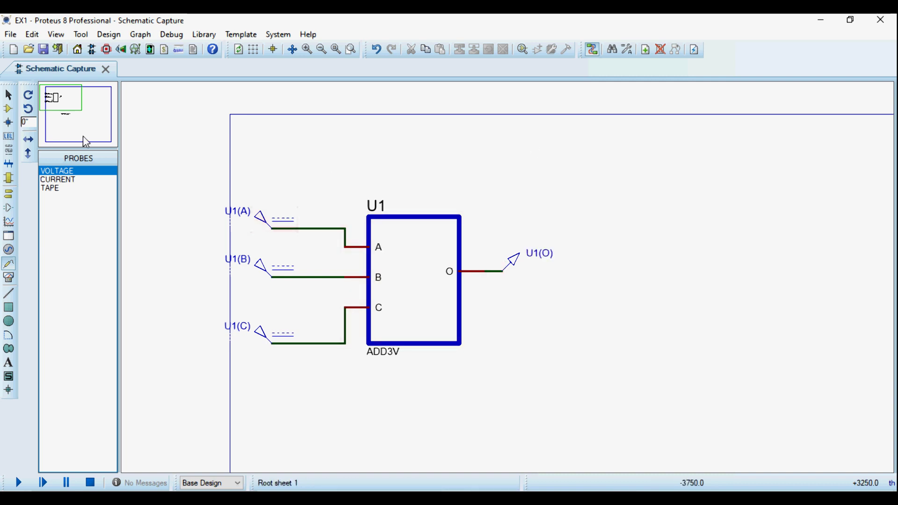
Step: Move the whole ADD3V circuit with its generators and probe slightly right and down, inside the sheet border
click(8, 95)
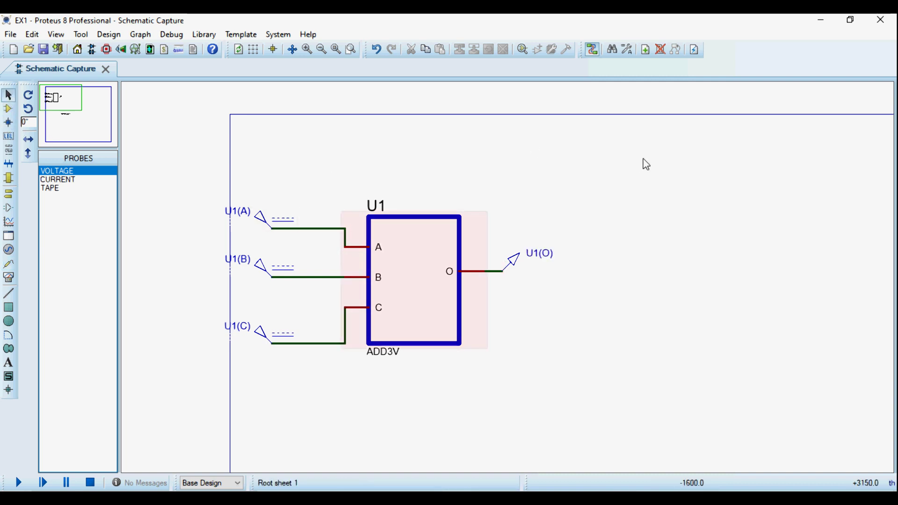
drag(641, 157, 199, 371)
drag(416, 300, 525, 325)
click(460, 152)
scroll(440, 224, down, 2)
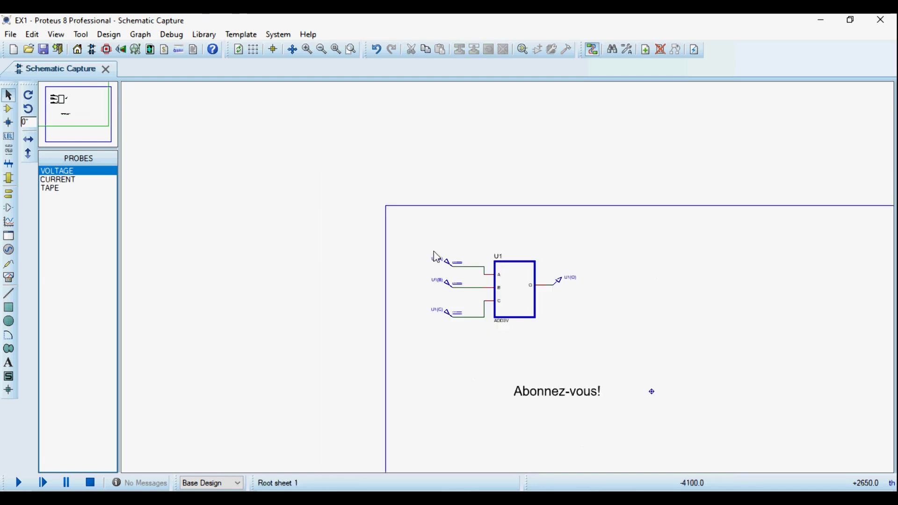
Step: Draw an analogue graph to the right of the output probe and set its stop time to 2
scroll(510, 283, up, 2)
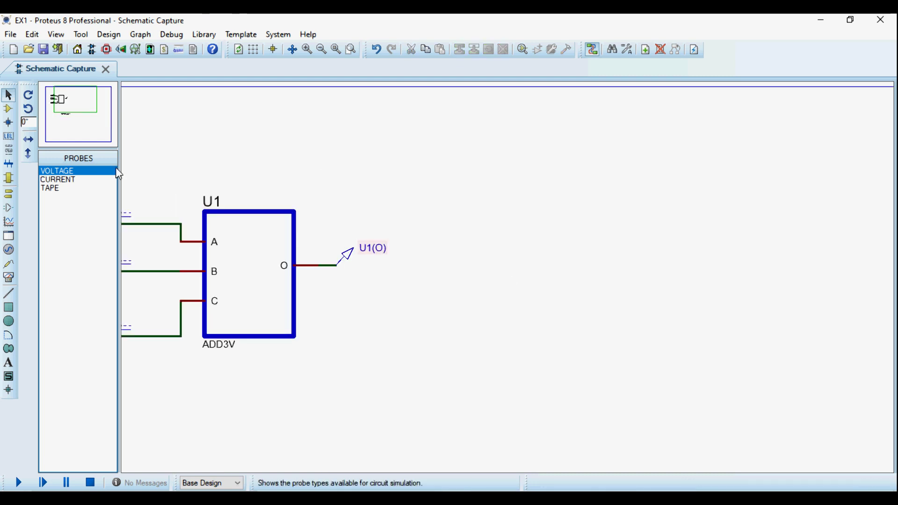
click(9, 221)
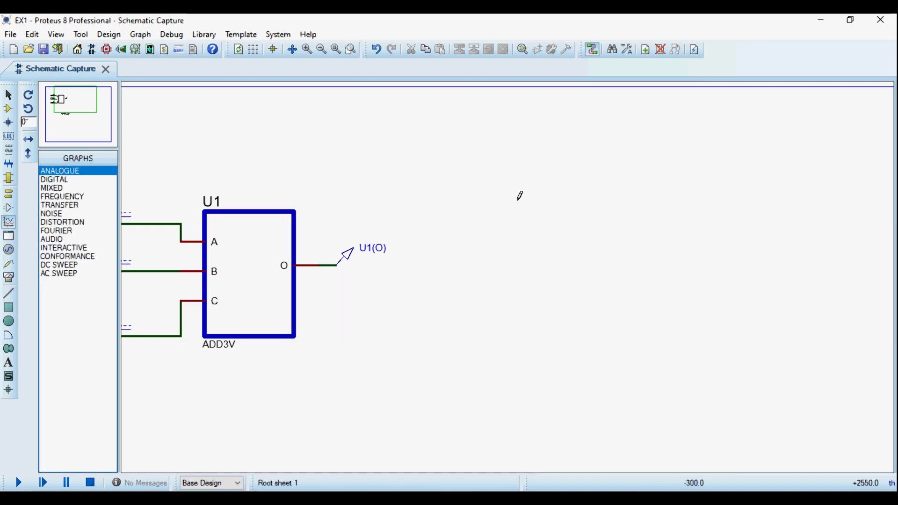
drag(424, 188, 780, 378)
double_click(646, 300)
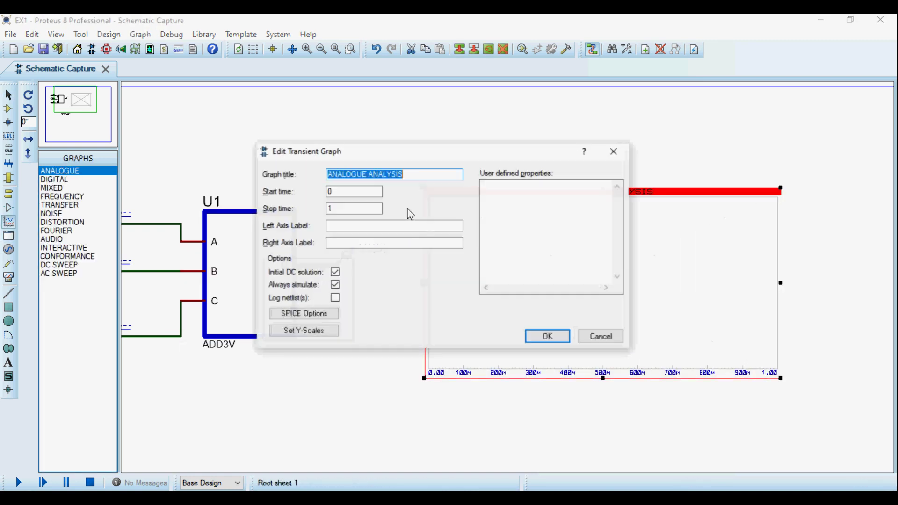
key(Tab)
key(Tab)
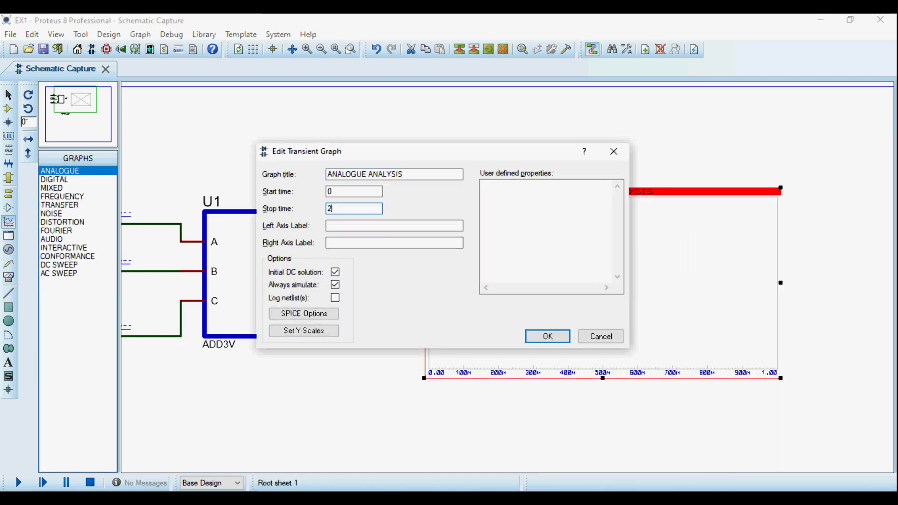
text(2)
key(Return)
Step: Make the generator on input A a sine source with 1 V amplitude and 1 Hz frequency
scroll(600, 281, down, 1)
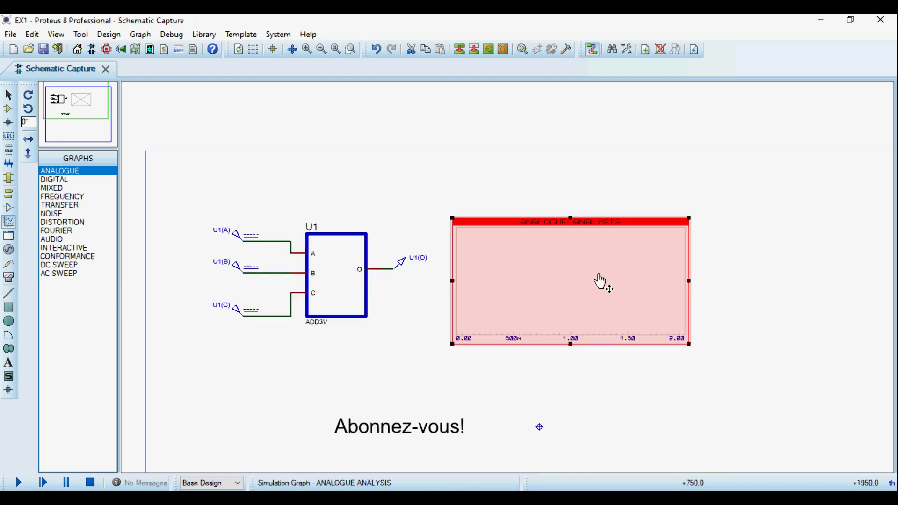
scroll(237, 214, up, 1)
double_click(529, 307)
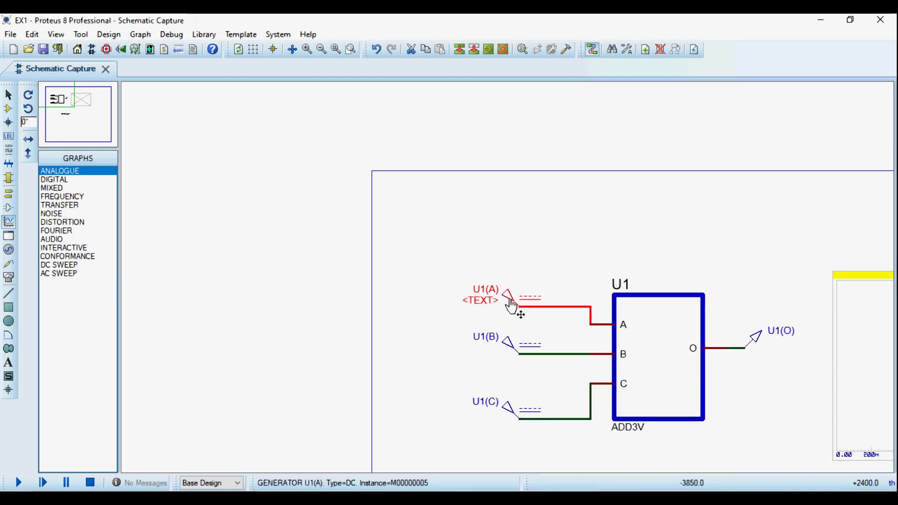
click(333, 165)
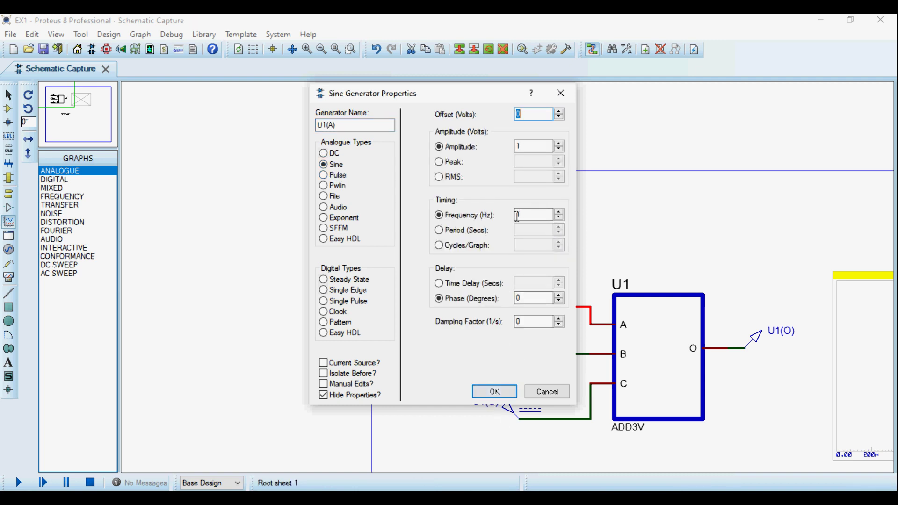
click(492, 394)
Step: Make the generator on input B a sine source with 0.5 V amplitude and 2 Hz frequency
double_click(507, 355)
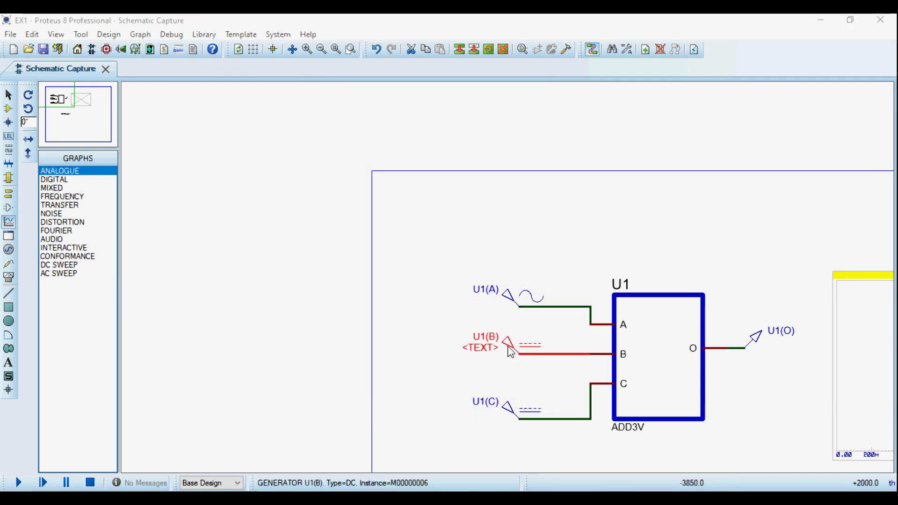
click(333, 165)
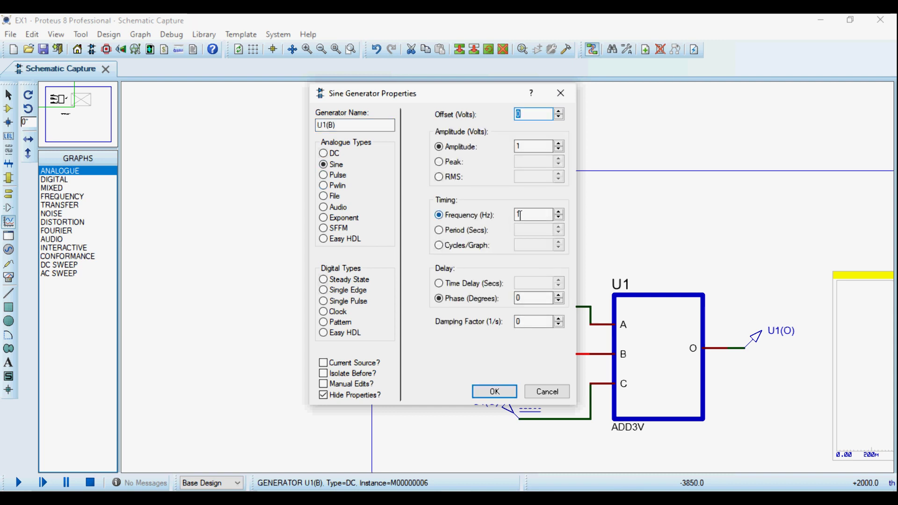
double_click(526, 147)
text(0.5)
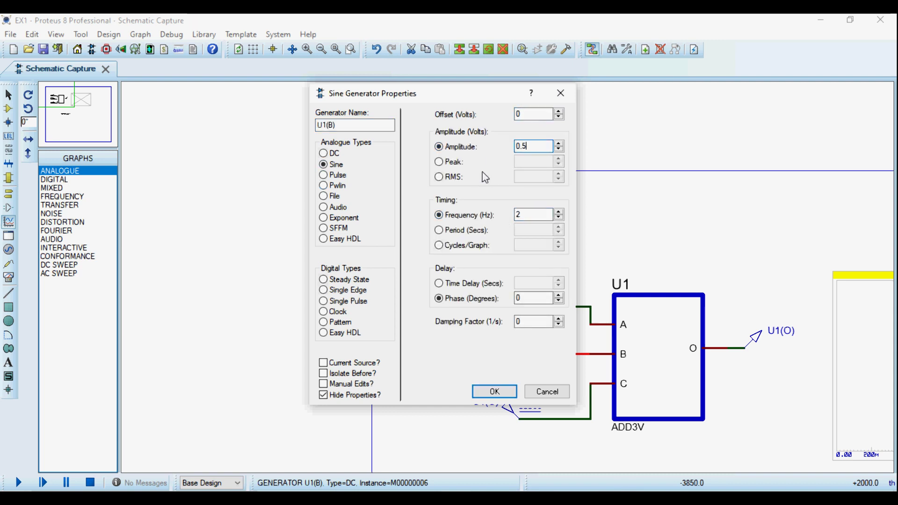
click(492, 391)
Step: Make the generator on input C a sine source with 0.3 V amplitude and 3 Hz frequency
double_click(517, 421)
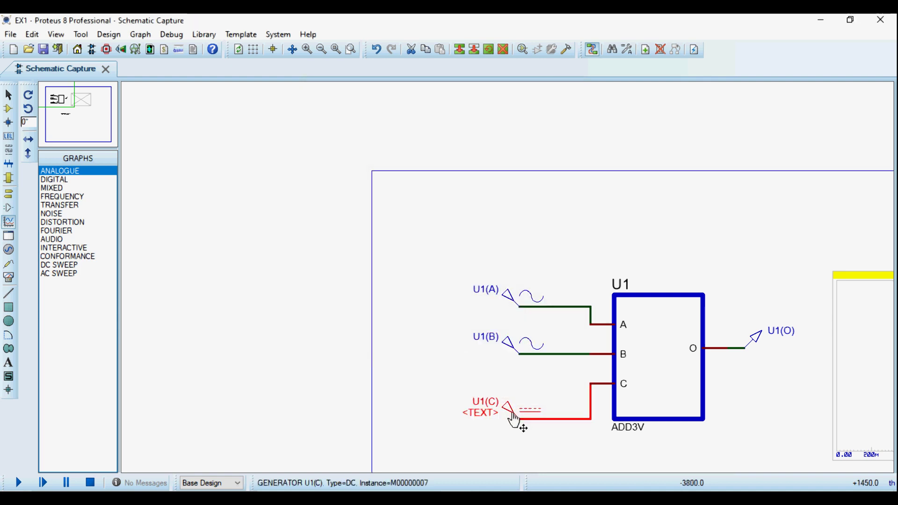
click(335, 164)
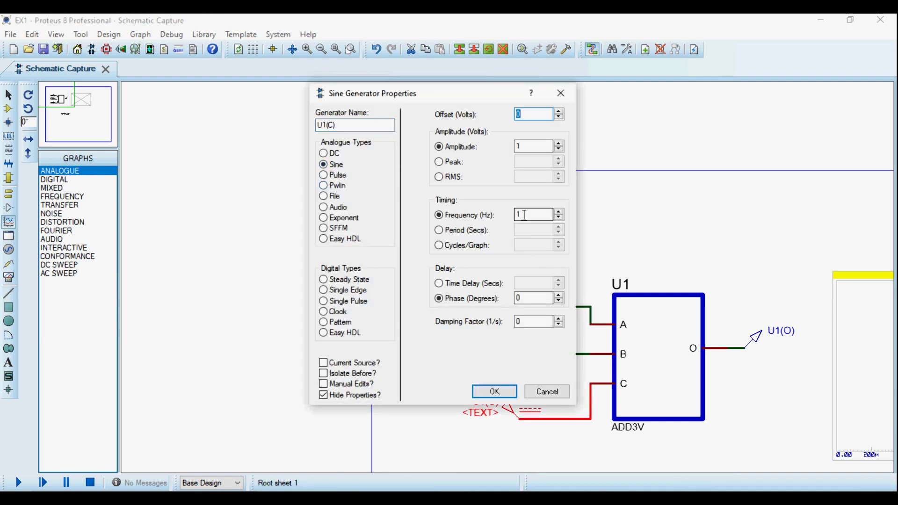
double_click(526, 146)
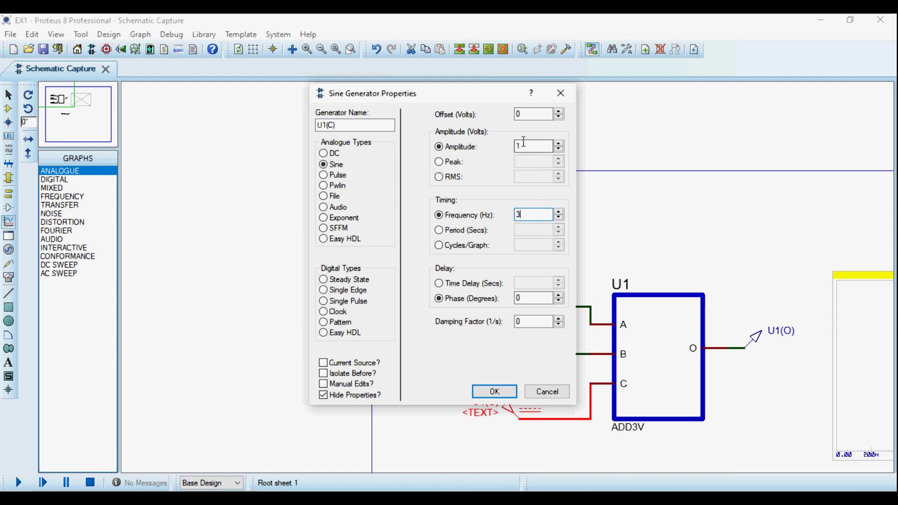
text(0.3)
click(515, 389)
Step: Add traces for the U1(A) and U1(B) generators to the analogue graph
scroll(382, 233, down, 3)
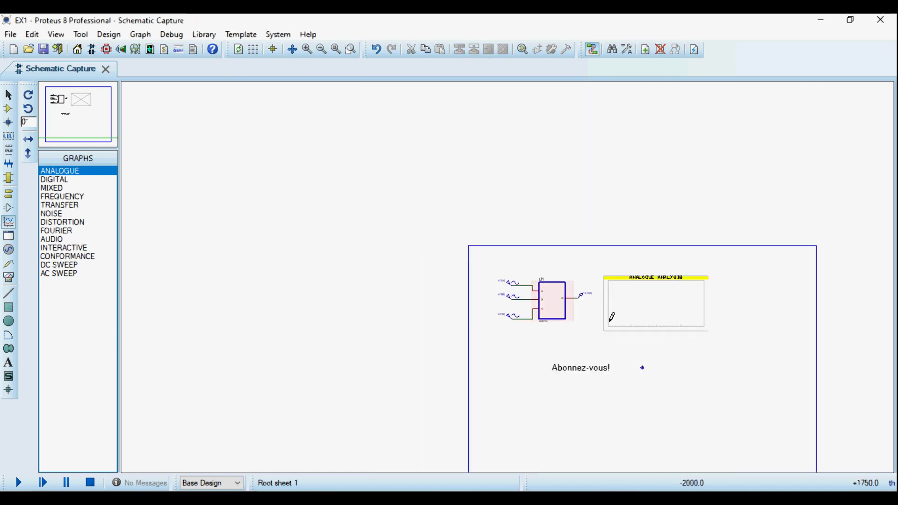
scroll(608, 317, up, 1)
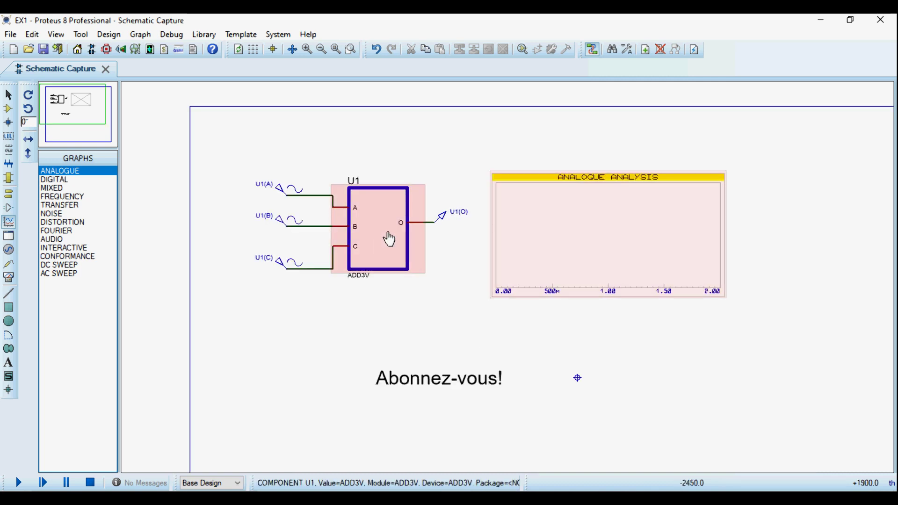
scroll(463, 200, up, 1)
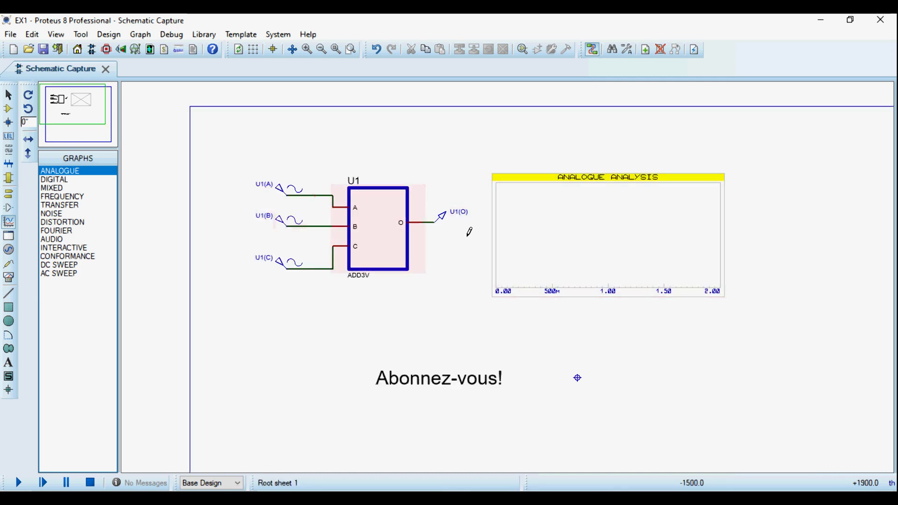
click(615, 238)
key(ctrl+t)
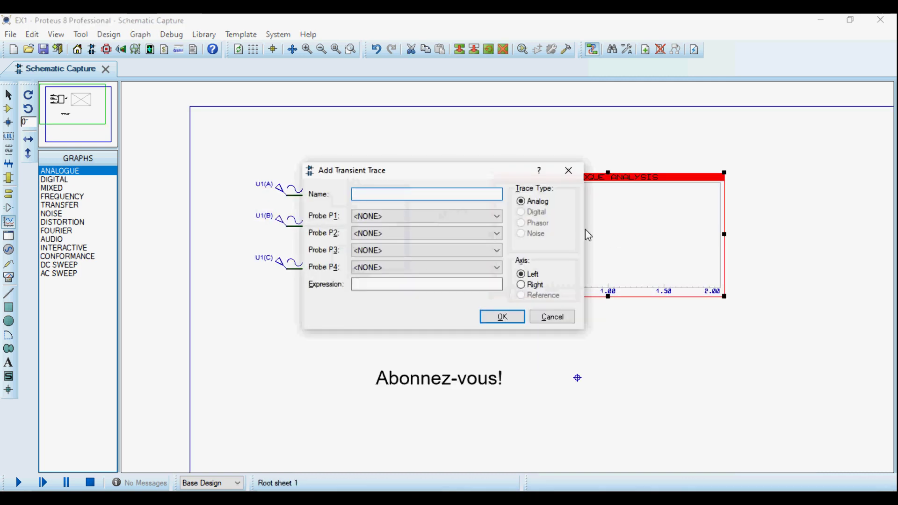
click(398, 215)
click(397, 236)
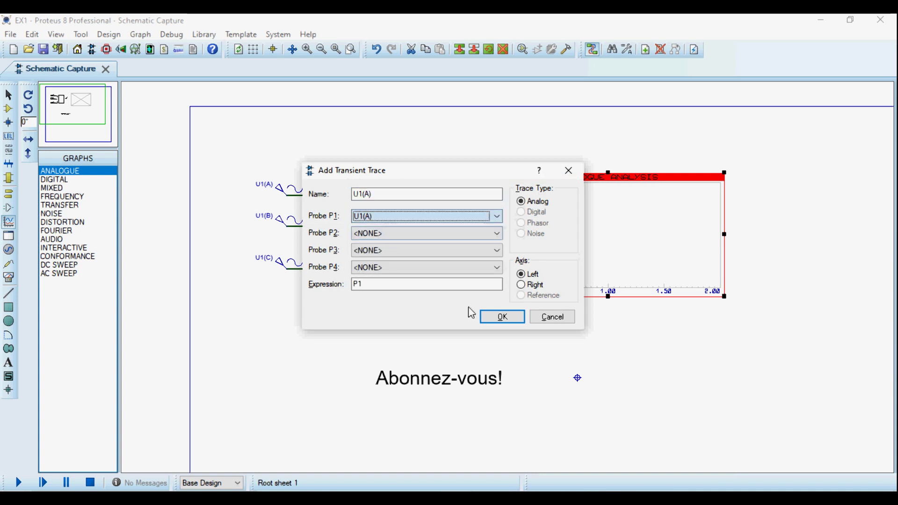
click(503, 318)
key(ctrl+t)
click(419, 221)
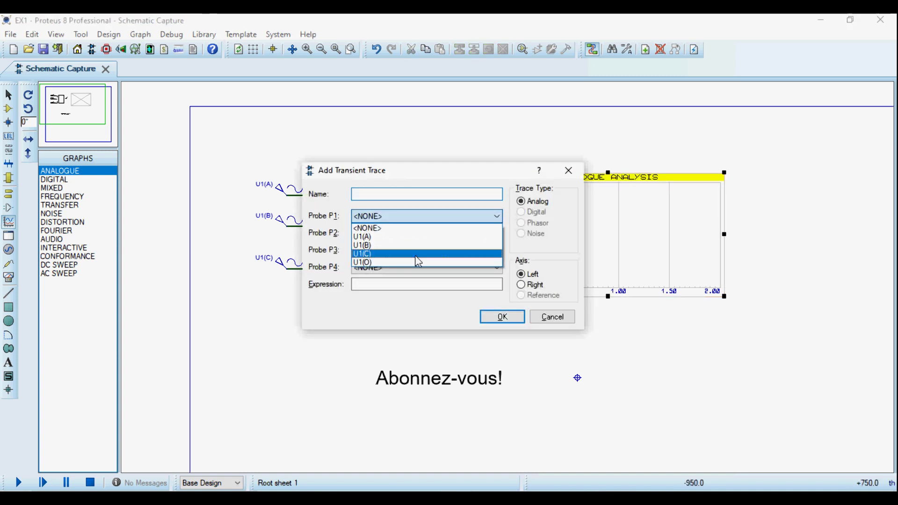
click(413, 248)
click(499, 316)
Step: Add traces for the U1(C) generator and the U1(O) output probe to the analogue graph
key(ctrl+t)
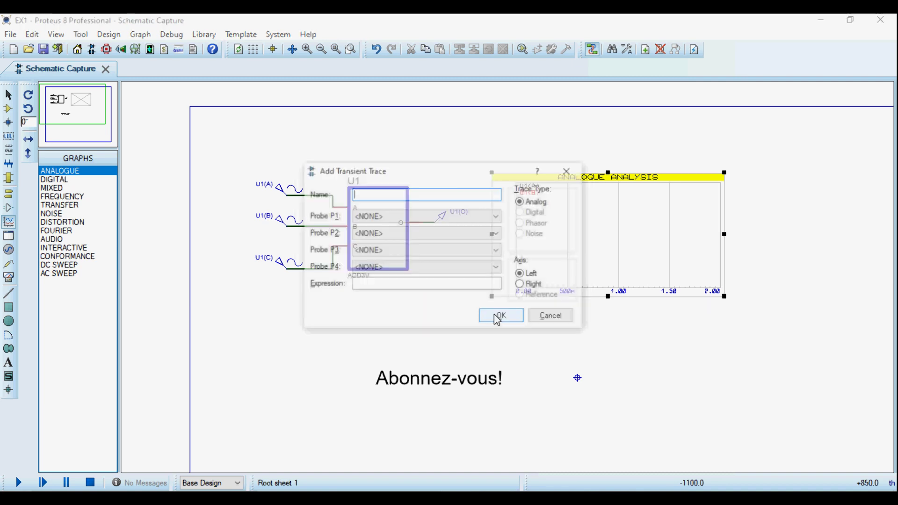
click(373, 216)
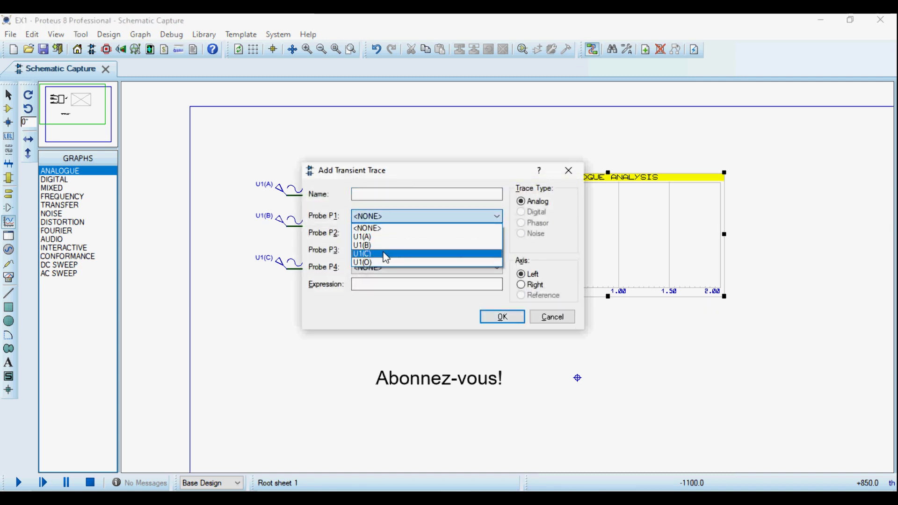
click(389, 254)
click(499, 317)
key(ctrl+t)
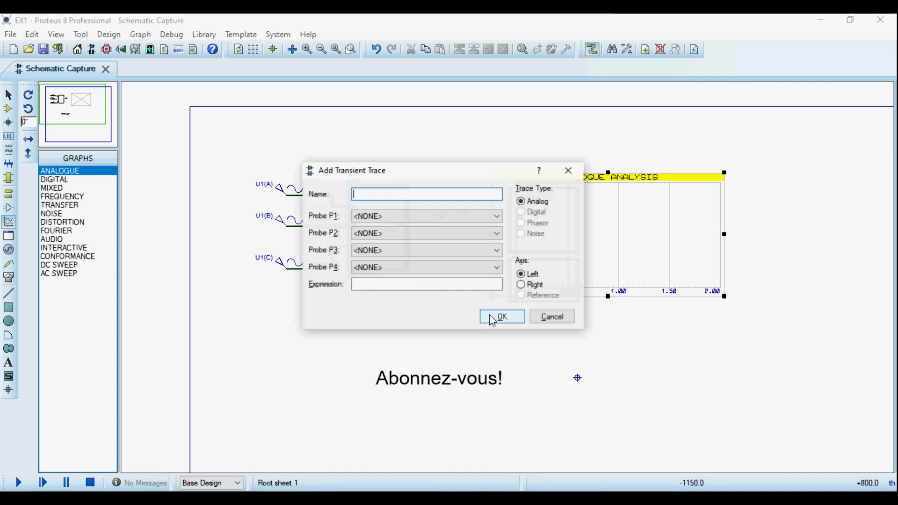
click(405, 217)
click(379, 262)
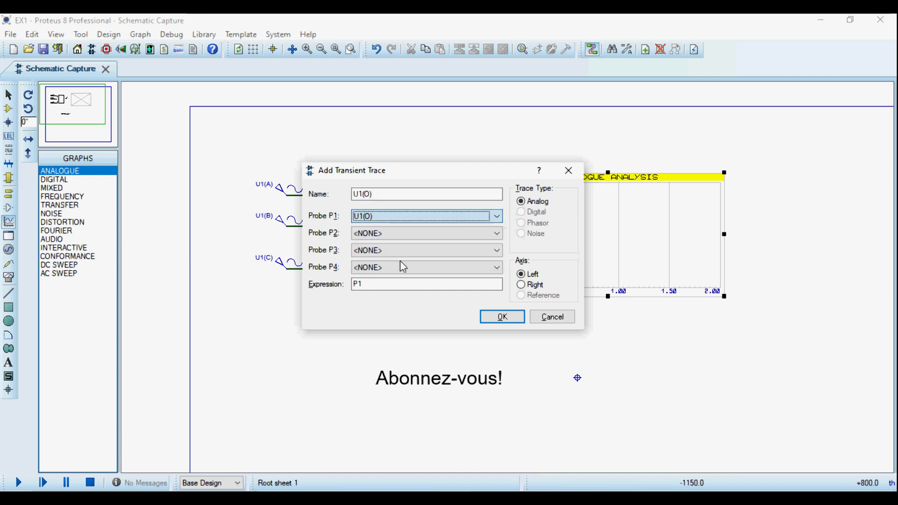
click(501, 317)
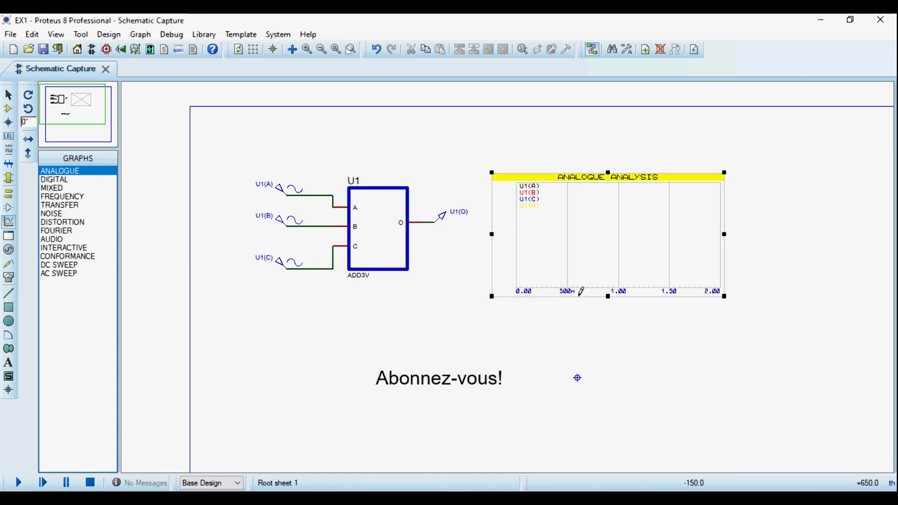
Step: Simulate the analogue graph and inspect its traces in a maximized view, placing the cursor on the output curve near 50 ms
click(589, 267)
key(space)
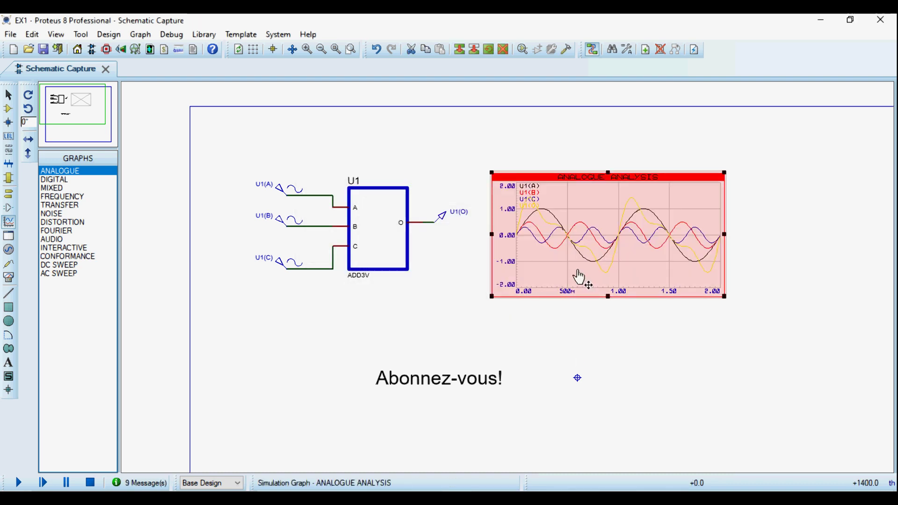
right_click(617, 252)
click(706, 451)
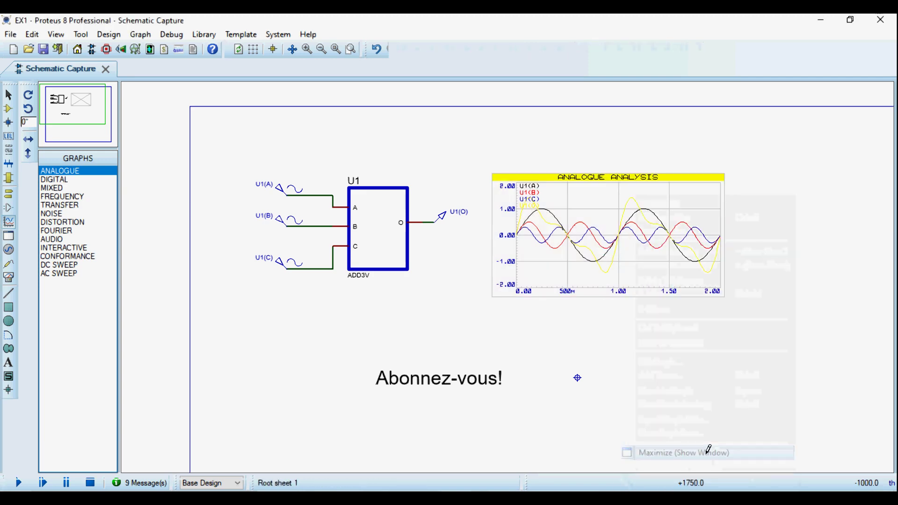
click(56, 186)
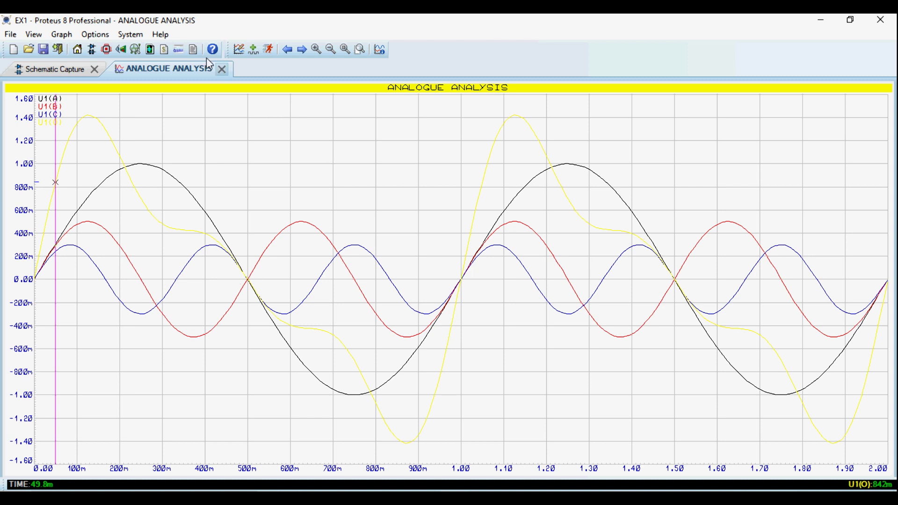
click(223, 70)
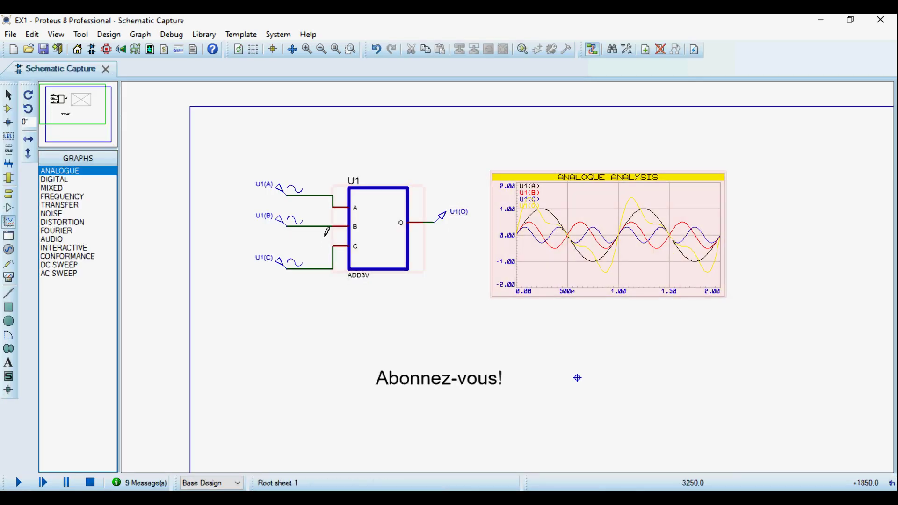
Step: Run the live simulation to watch the output probe's voltage, and stop it
click(19, 482)
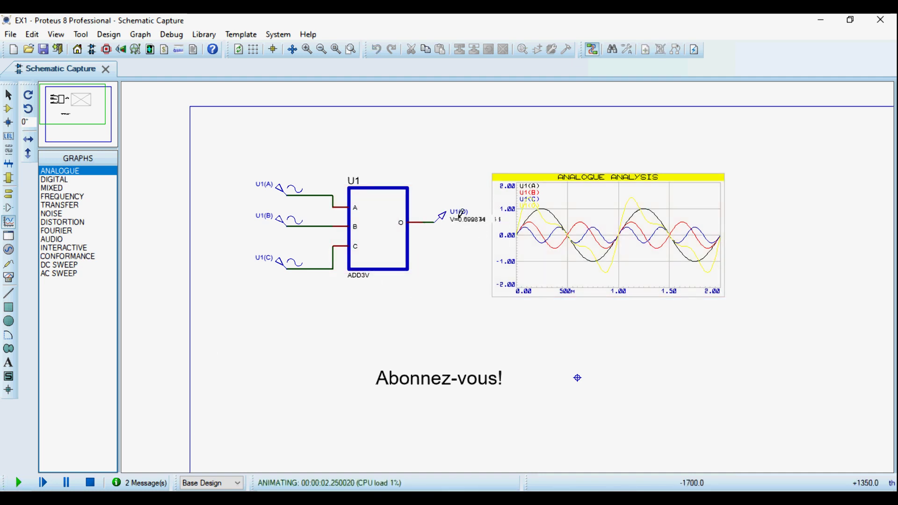
click(91, 483)
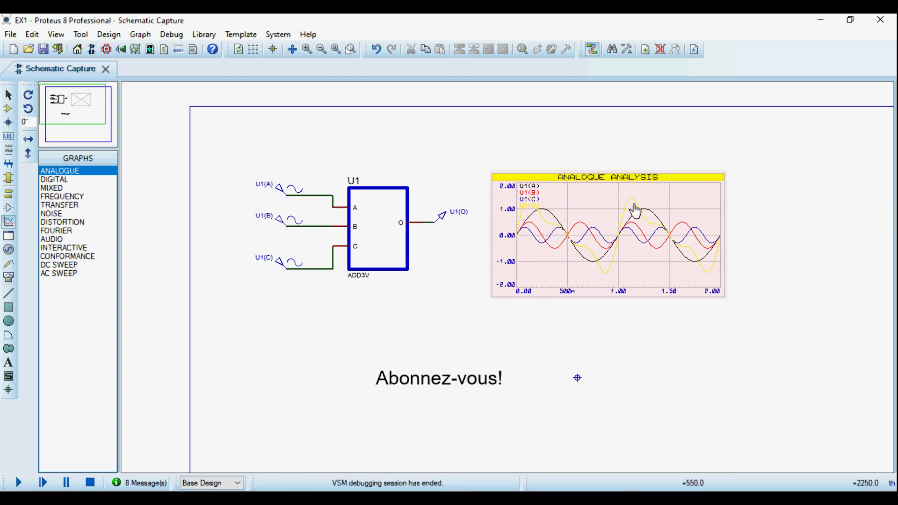
click(634, 210)
double_click(638, 198)
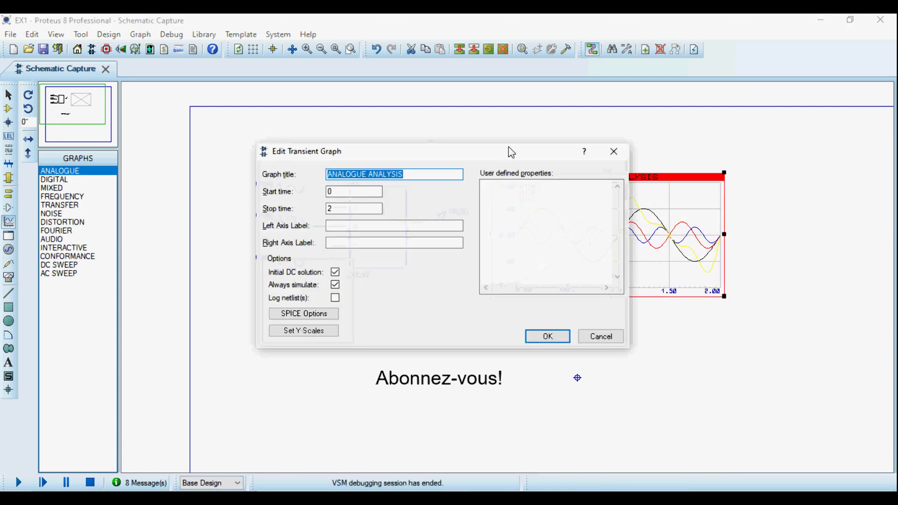
click(615, 150)
Step: Set the amplitude of the sine generator on input A to 2 V and simulate the analogue graph again
double_click(294, 189)
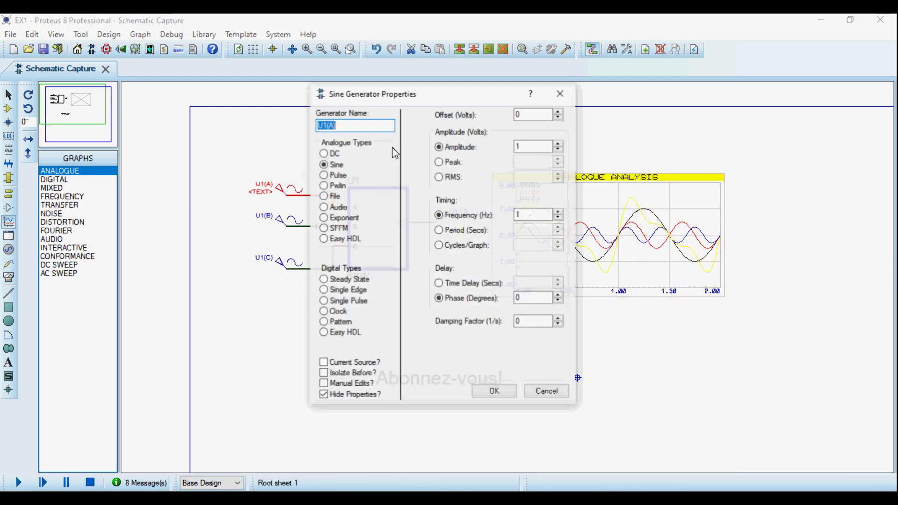
double_click(523, 147)
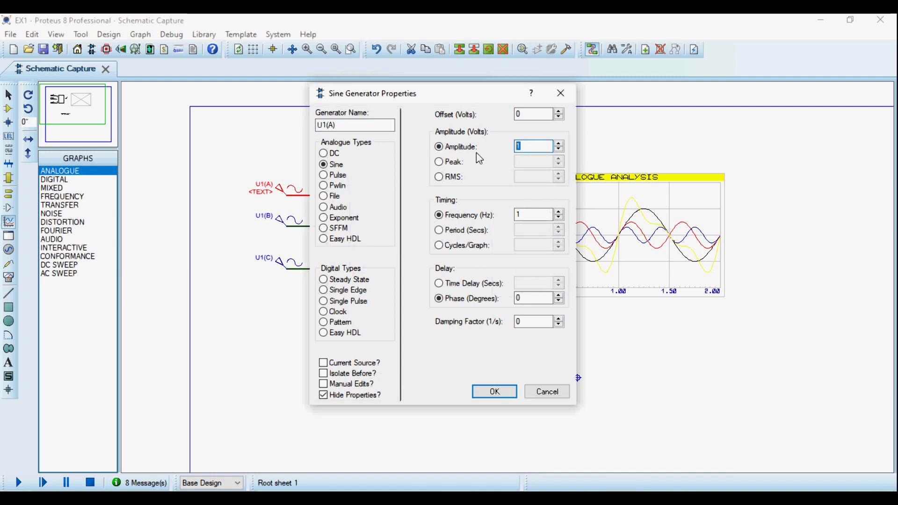
text(2)
click(496, 392)
click(626, 182)
key(space)
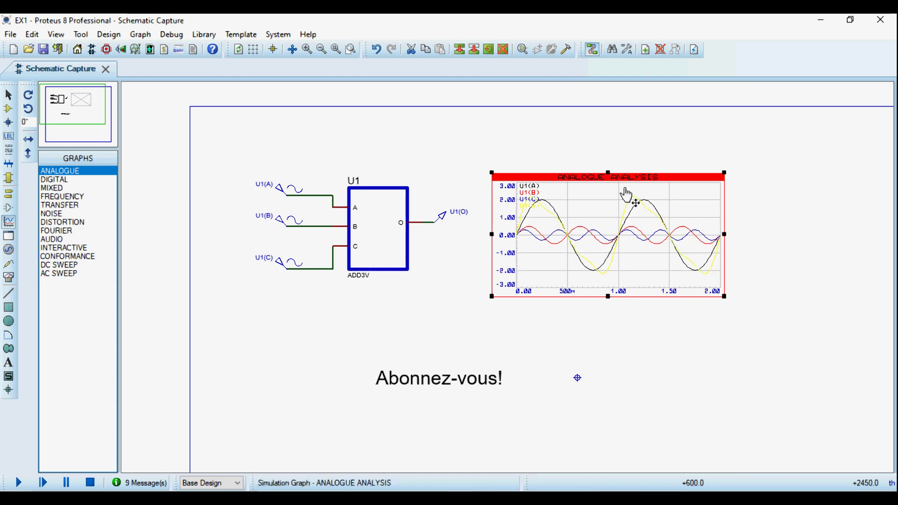
right_click(627, 194)
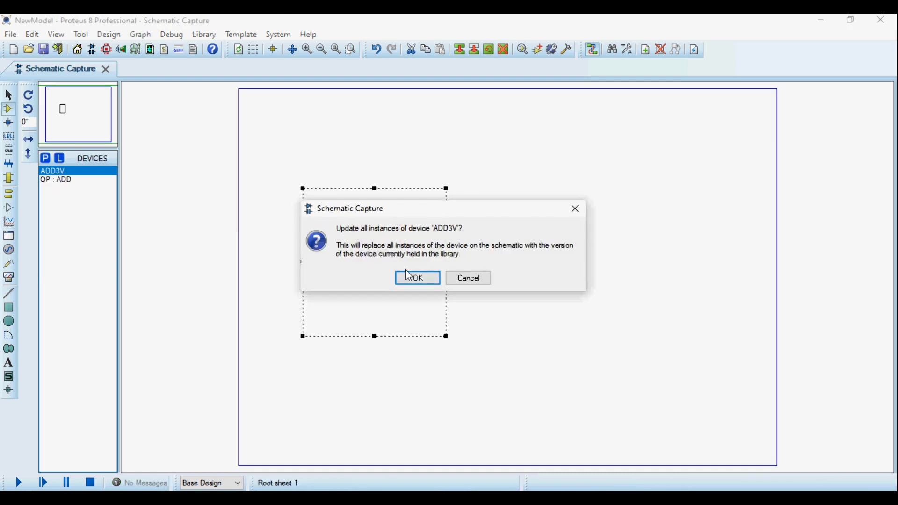
Step: Confirm updating all instances of ADD3V from the library and delete the ADD3V component from the NewModel sheet
key(Return)
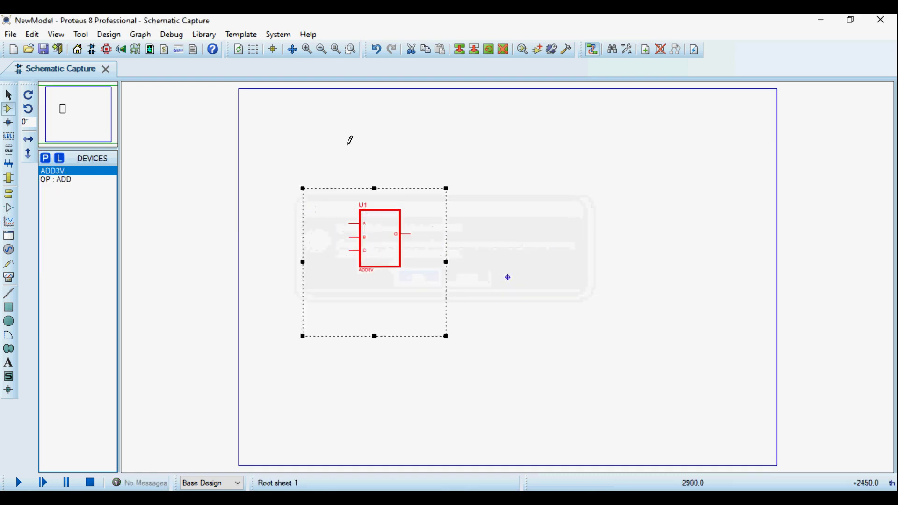
drag(309, 164, 489, 327)
key(Delete)
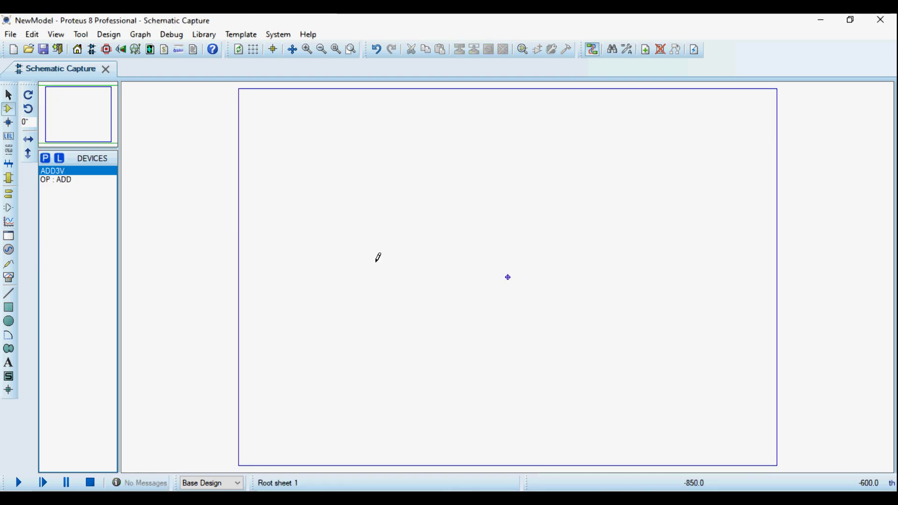
Step: Search the device library for nand, pick 74HCT03.IEC, place one gate on the NewModel sheet, and select it
click(42, 155)
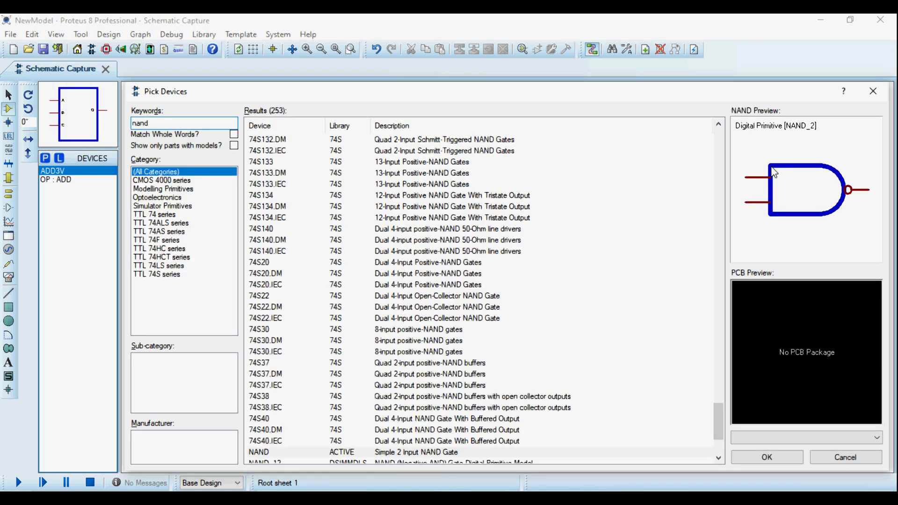
scroll(299, 360, up, 20)
click(389, 218)
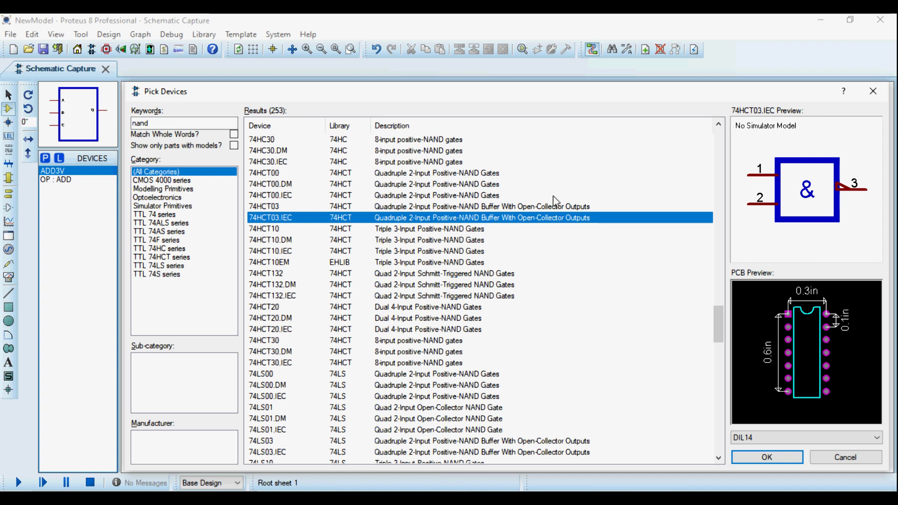
double_click(518, 216)
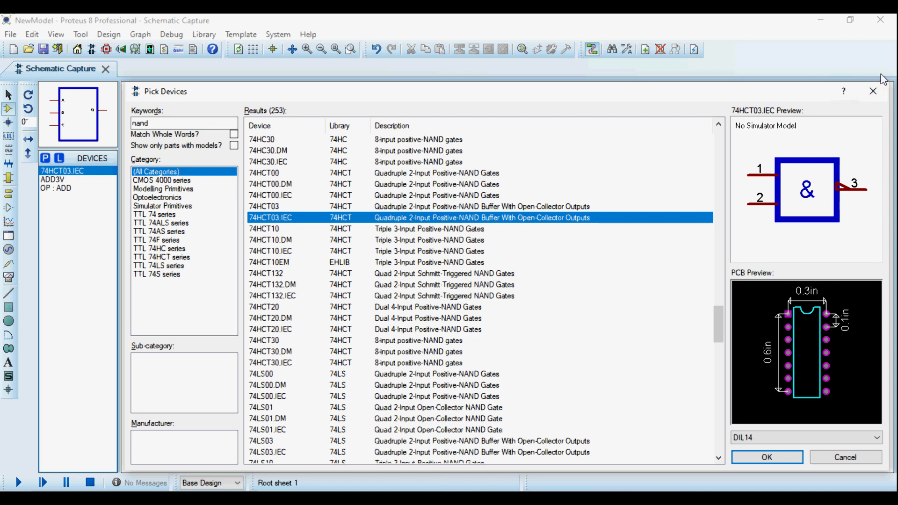
click(872, 90)
click(468, 218)
click(405, 237)
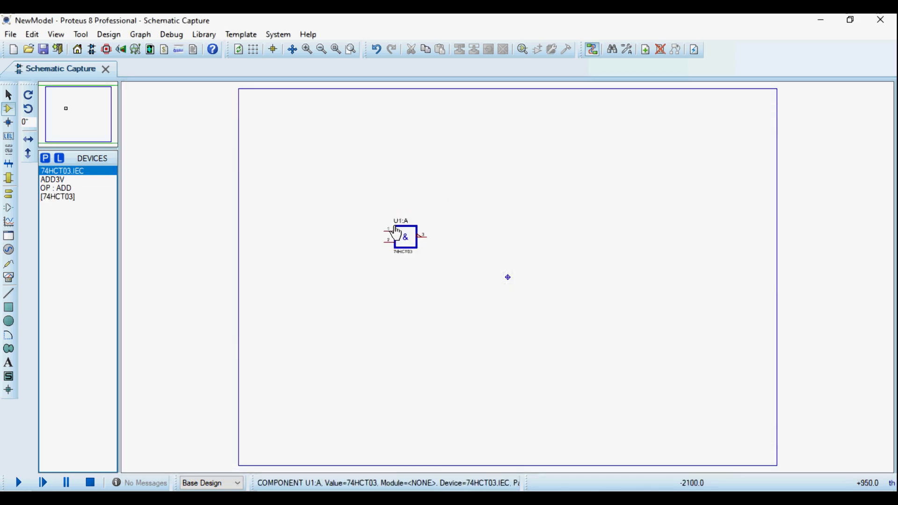
key(F6)
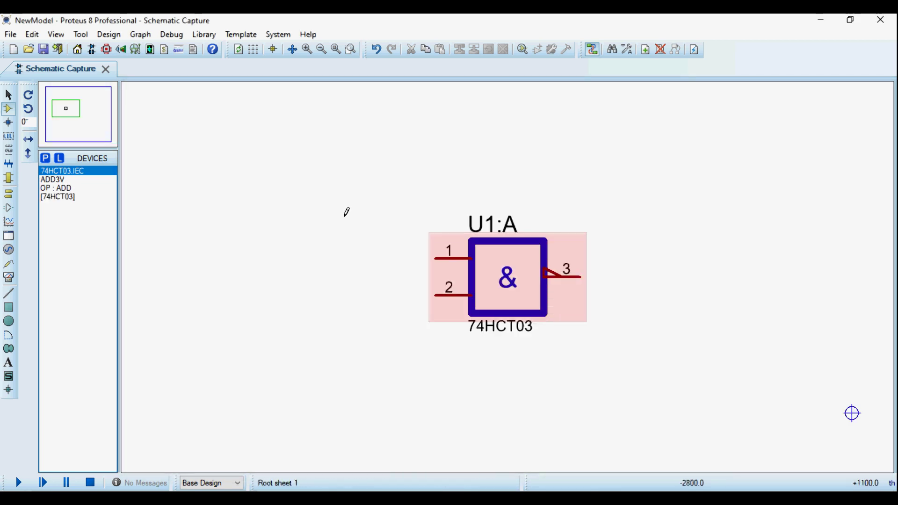
click(543, 325)
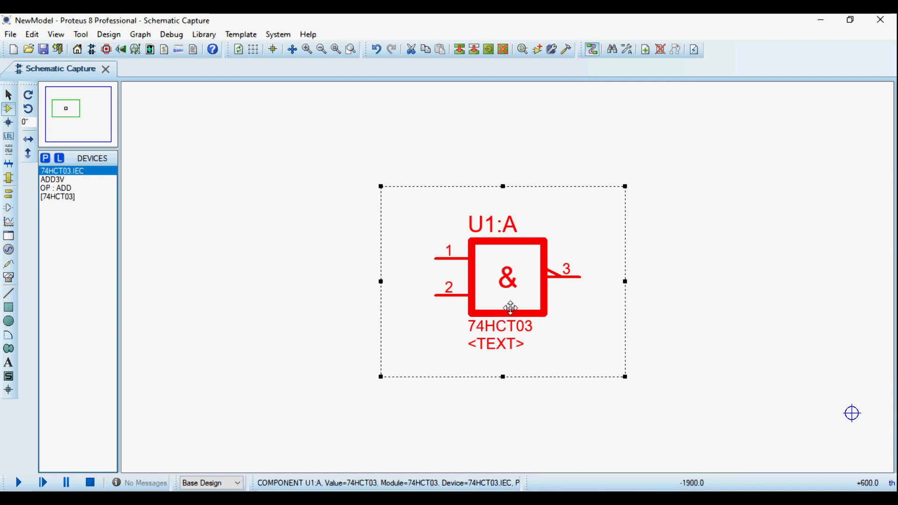
click(44, 157)
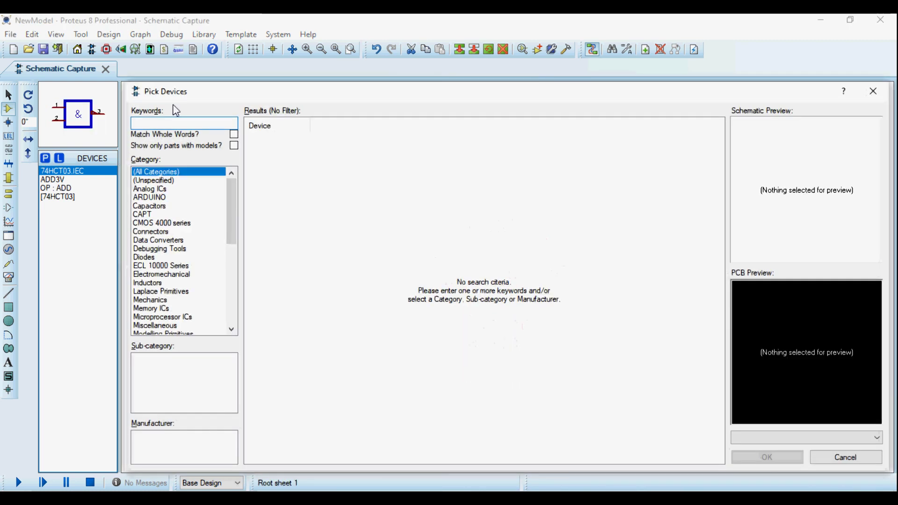
click(872, 91)
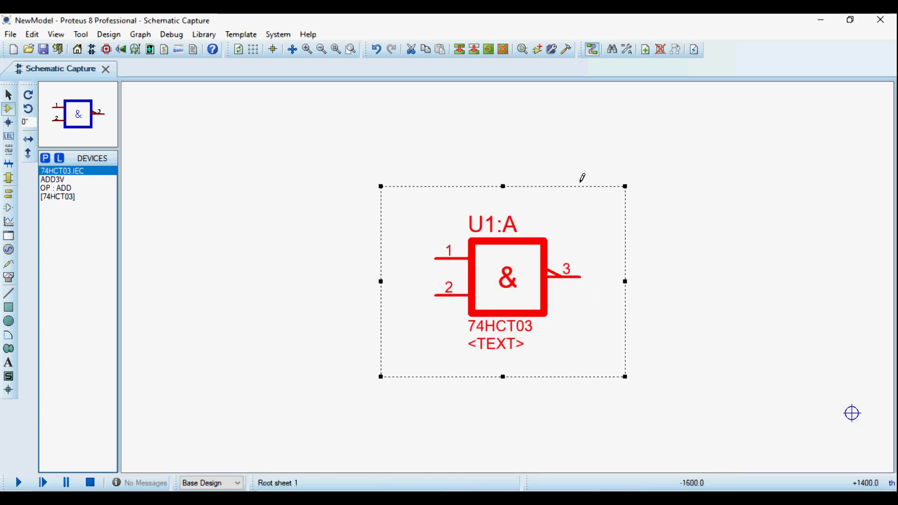